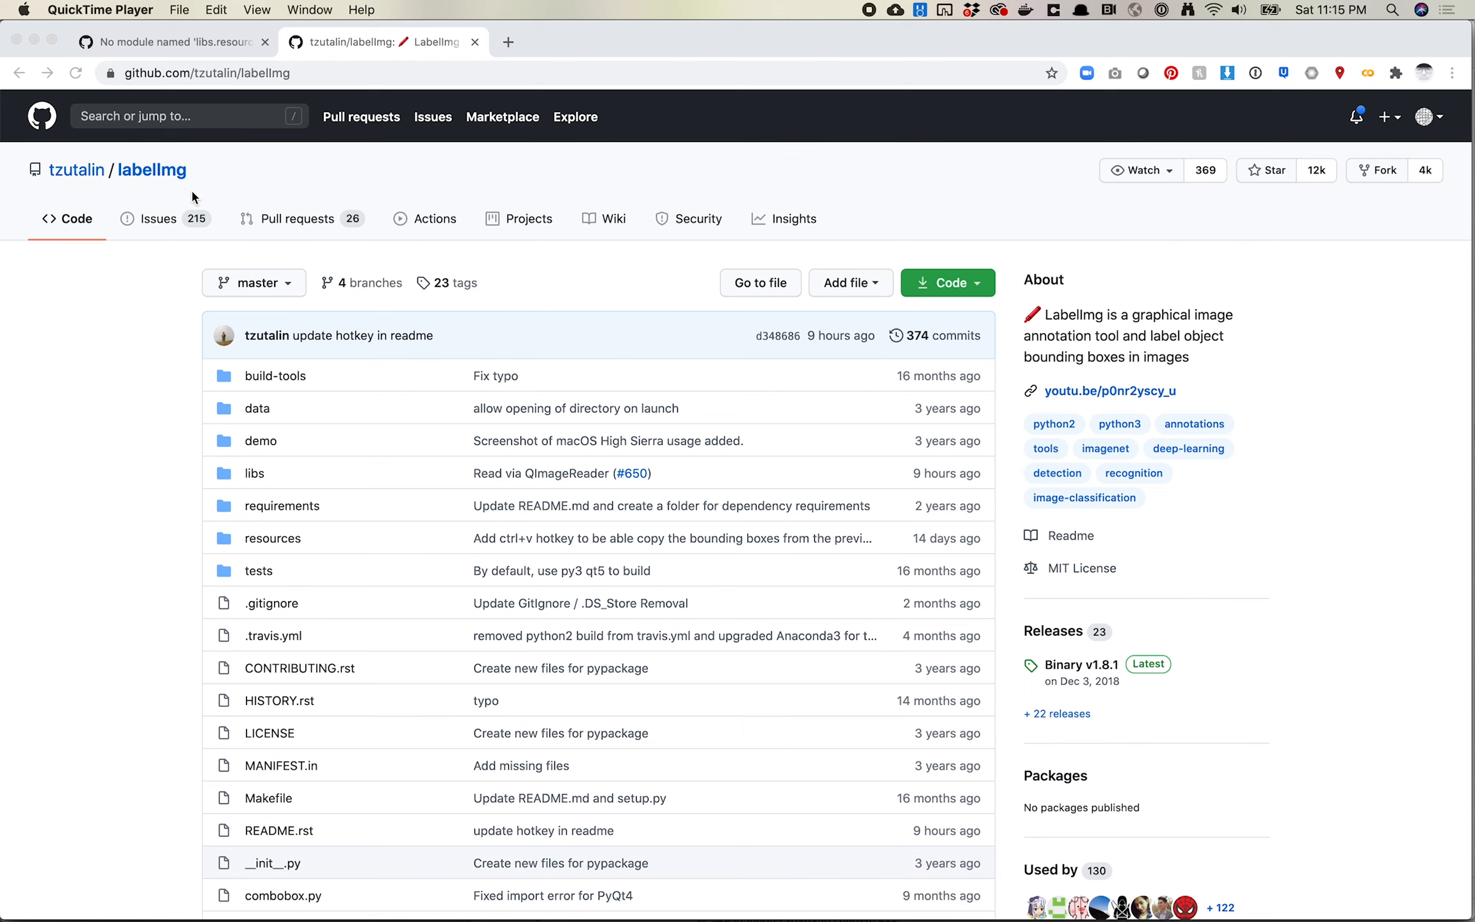
Step: Copy the labelImg repository URL, switch to Terminal and change to the ~/Repos directory
{"action": "left_click", "coordinate": [298, 73]}
{"action": "key", "text": "super+c"}
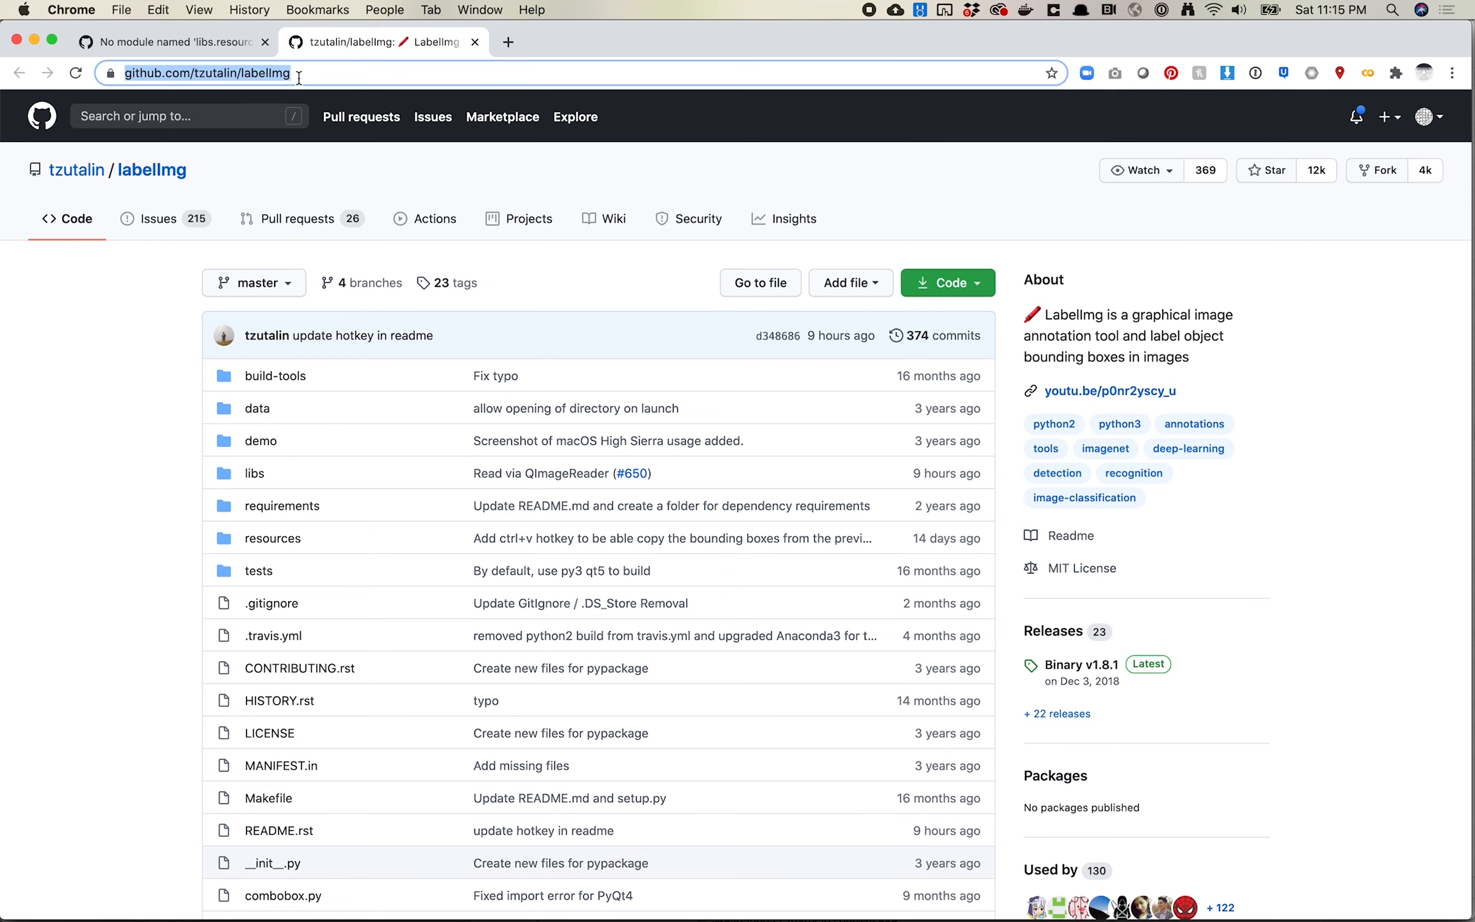
{"action": "key", "text": "super+Tab"}
{"action": "key", "text": "super+Tab"}
{"action": "key", "text": "super+Tab"}
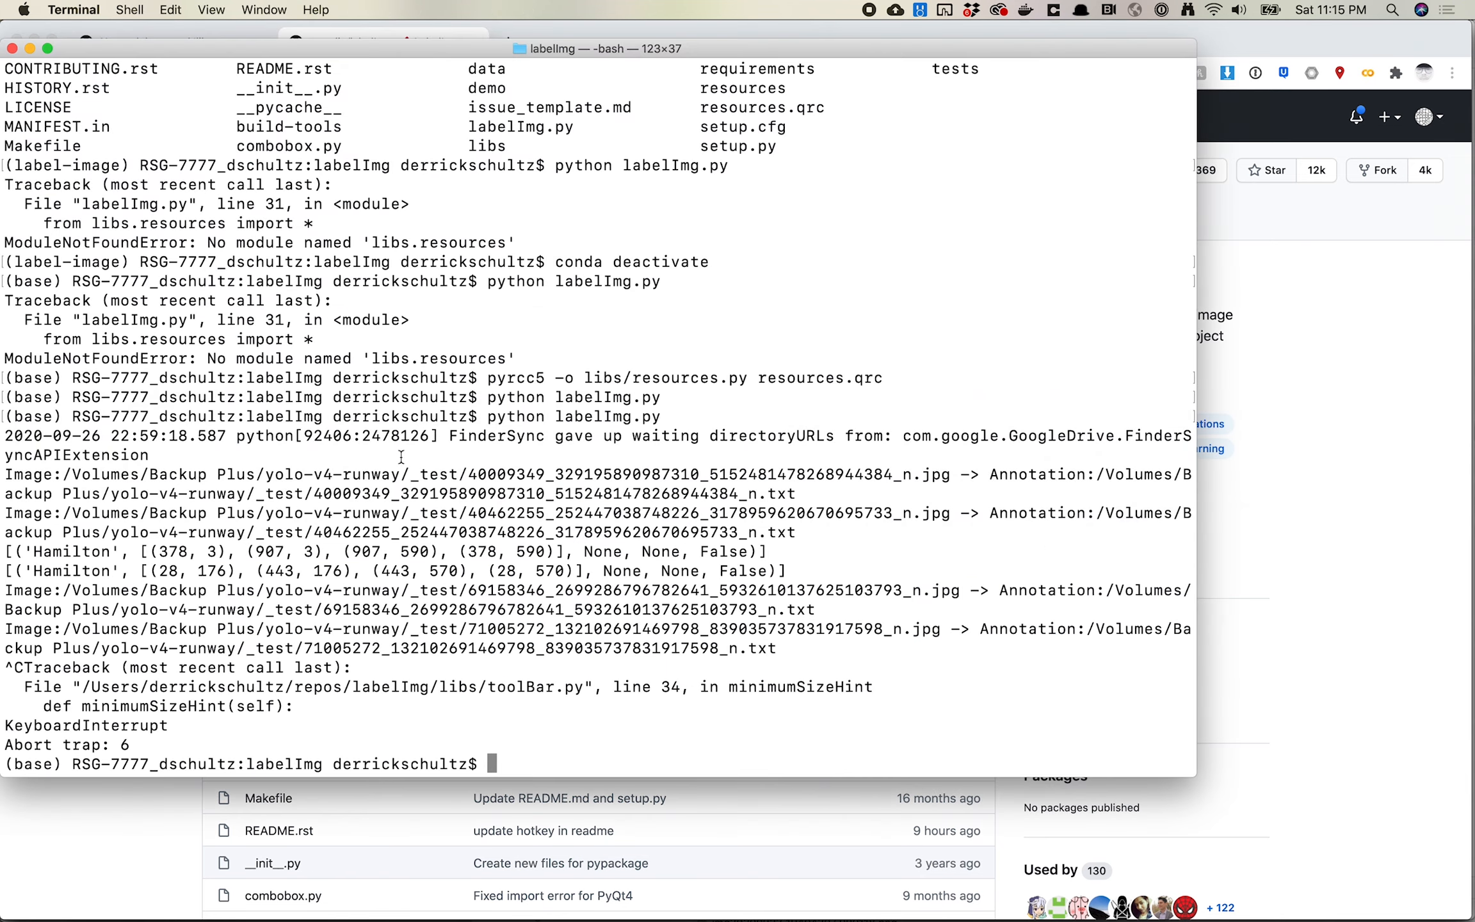
{"action": "type", "text": "cd ~/Repos"}
{"action": "key", "text": "Return"}
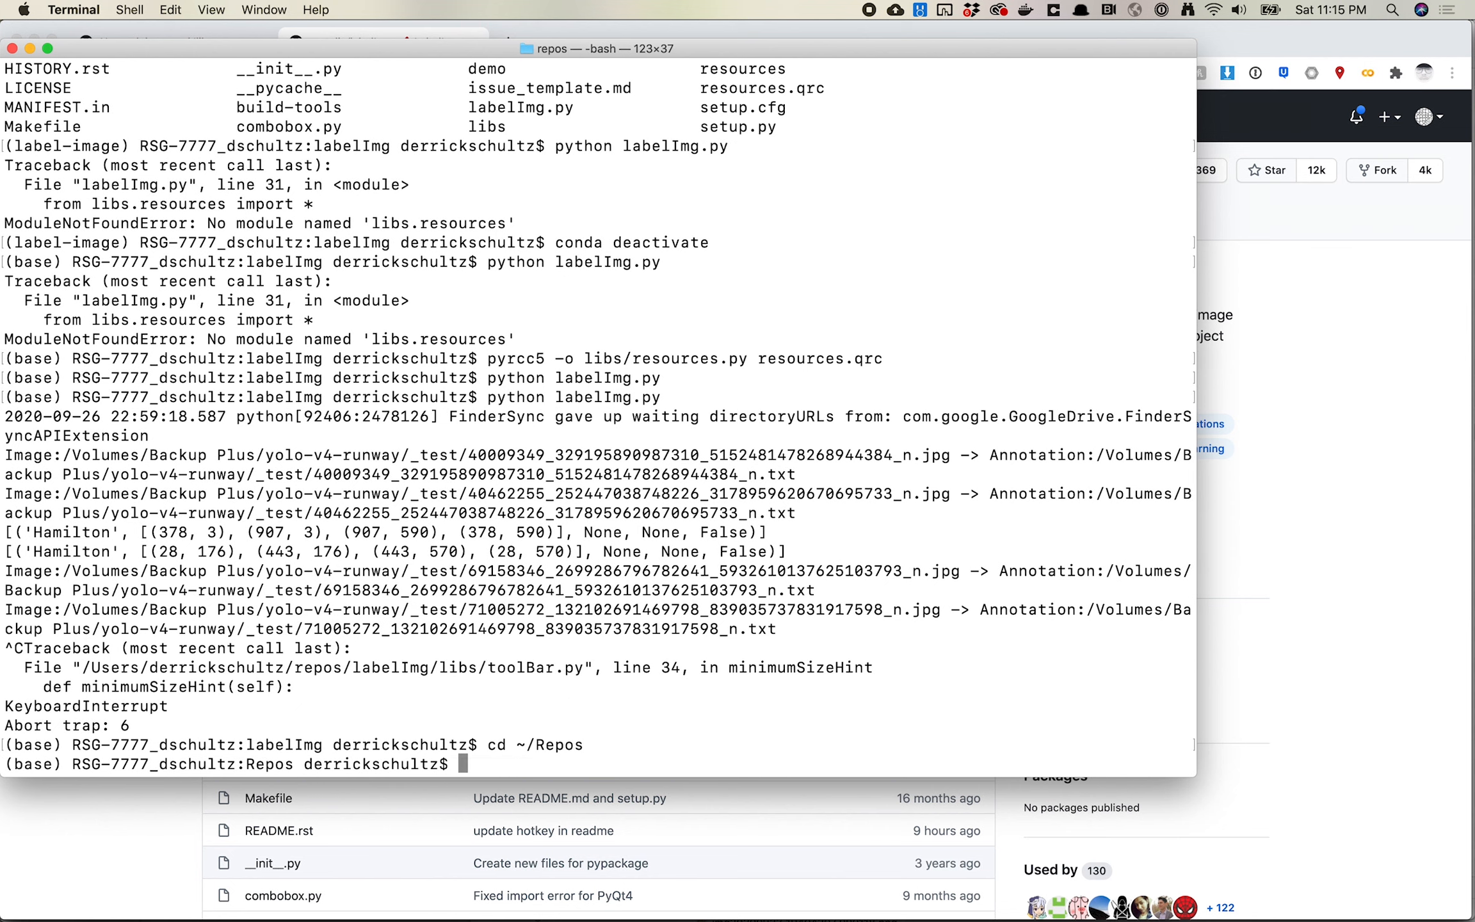
{"action": "type", "text": "git cloine"}
{"action": "key", "text": "BackSpace"}
{"action": "key", "text": "BackSpace"}
{"action": "key", "text": "BackSpace"}
{"action": "type", "text": "ne"}
{"action": "key", "text": "super+v"}
{"action": "key", "text": "Return"}
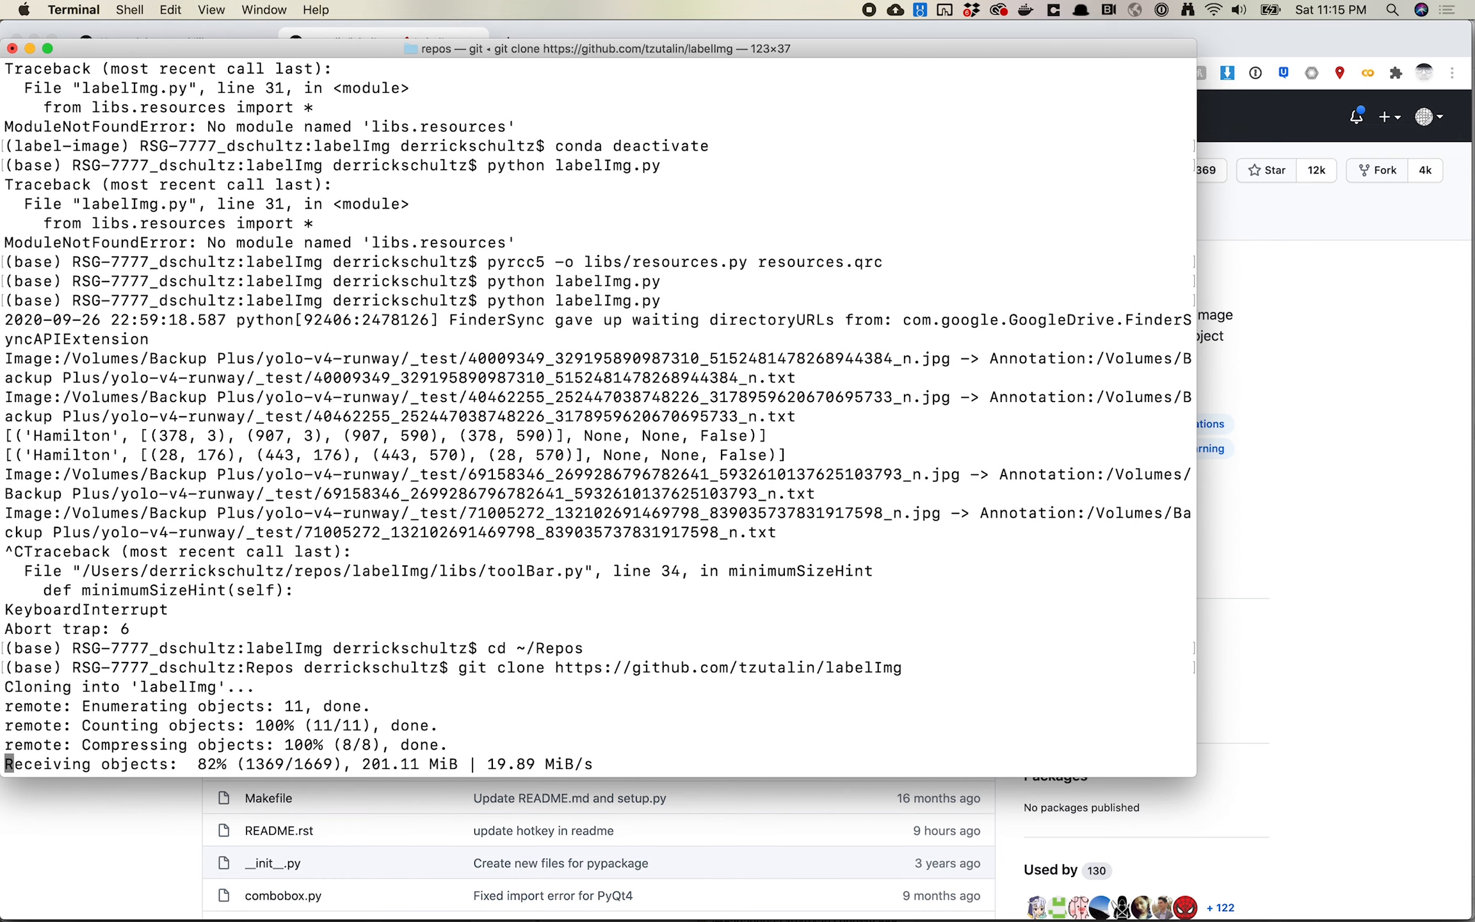
Step: Switch to Chrome and examine the labelImg README's installation instructions for Linux, macOS, Windows and Anaconda
{"action": "left_click", "coordinate": [183, 818]}
{"action": "scroll", "coordinate": [232, 685], "scroll_direction": "down", "scroll_amount": 2}
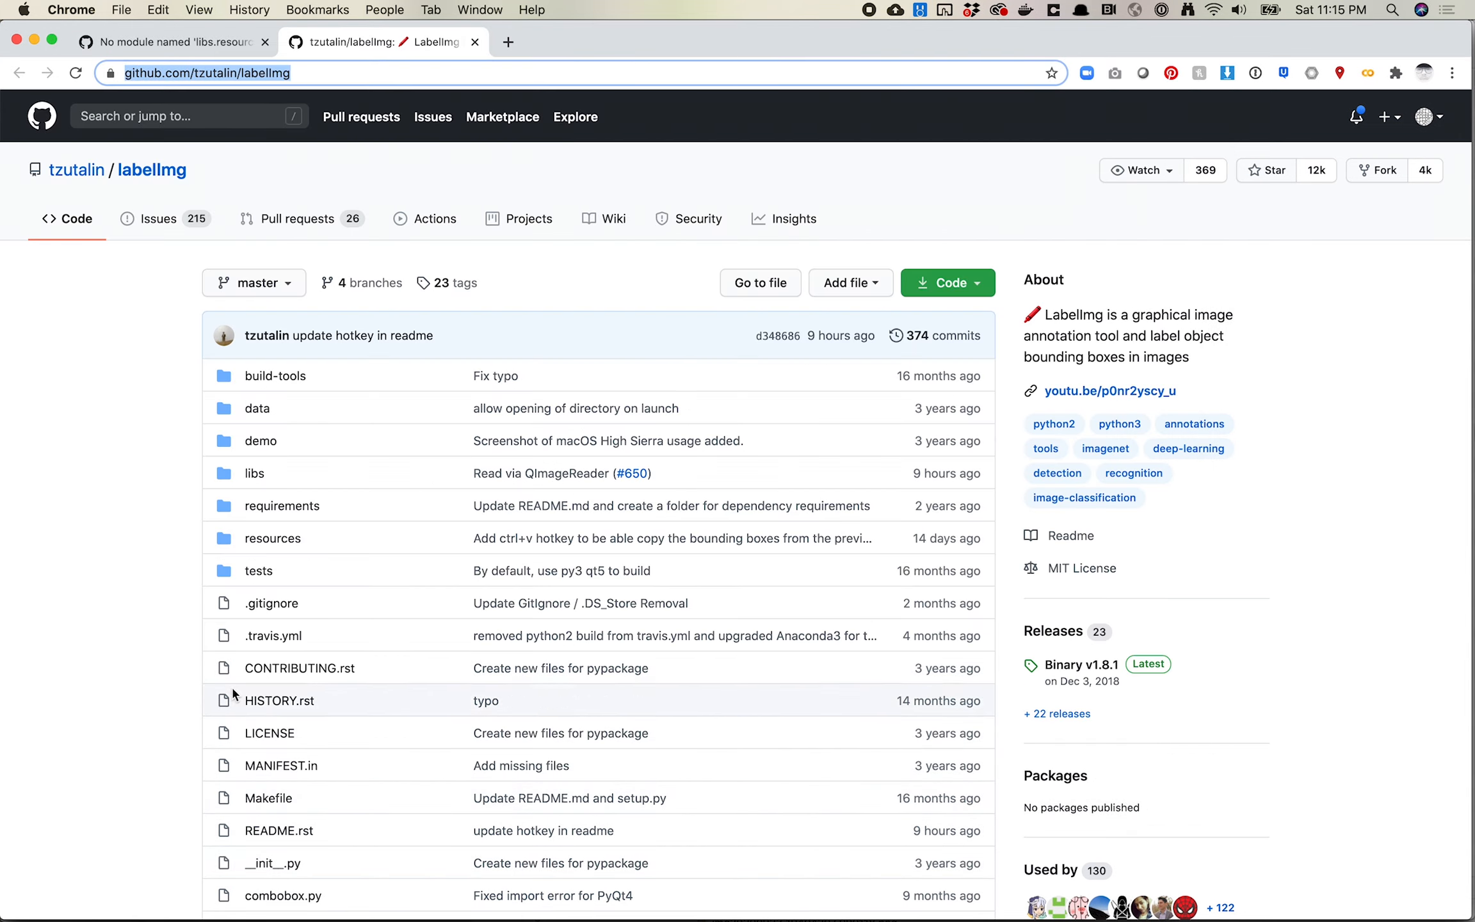
{"action": "scroll", "coordinate": [249, 681], "scroll_direction": "down", "scroll_amount": 5}
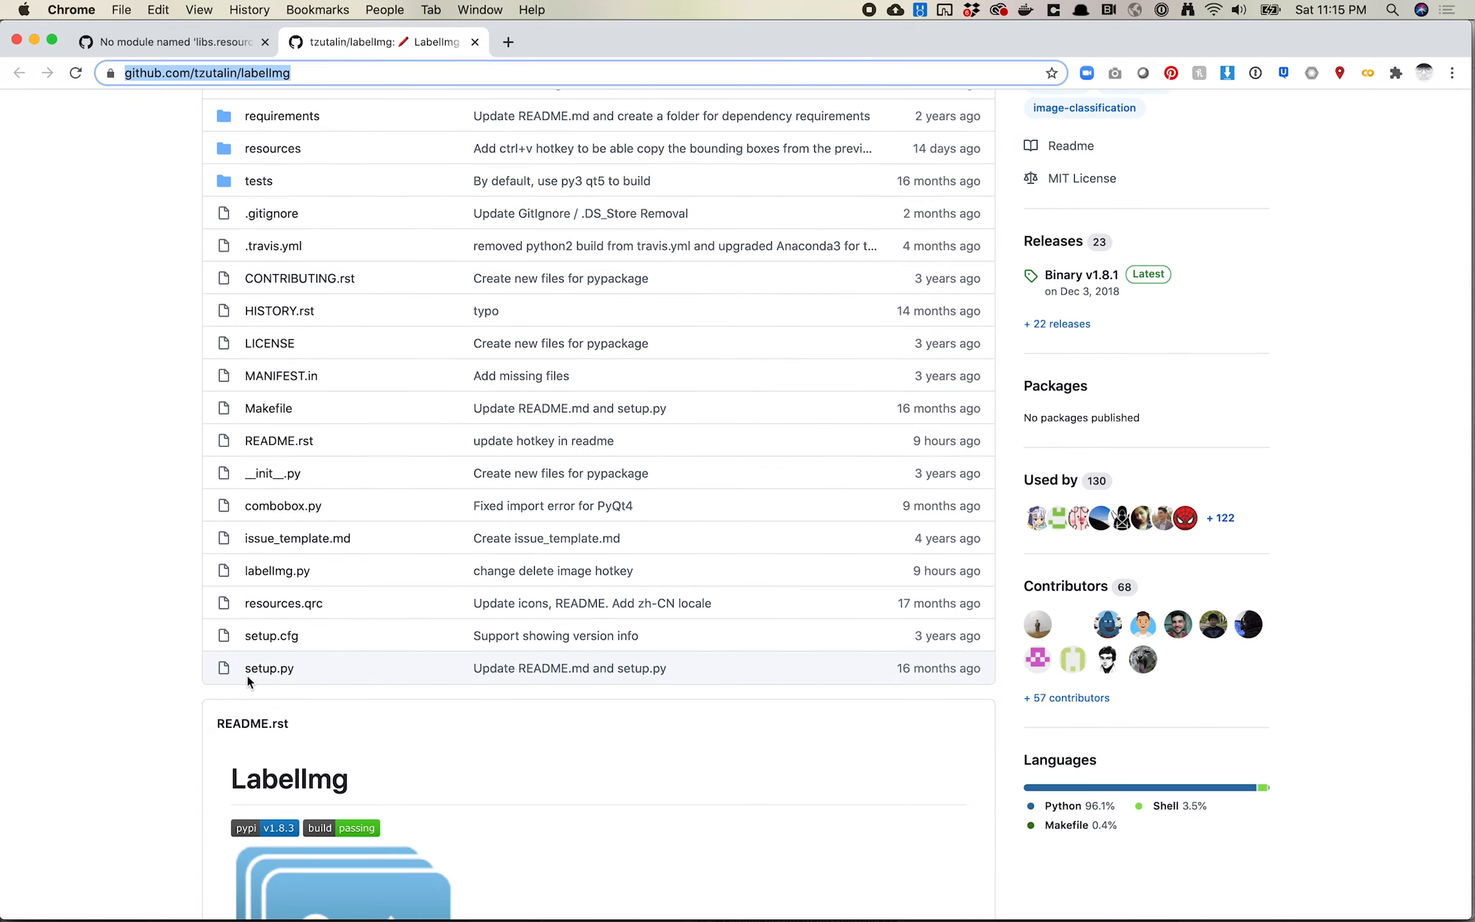
{"action": "scroll", "coordinate": [374, 654], "scroll_direction": "up", "scroll_amount": 6}
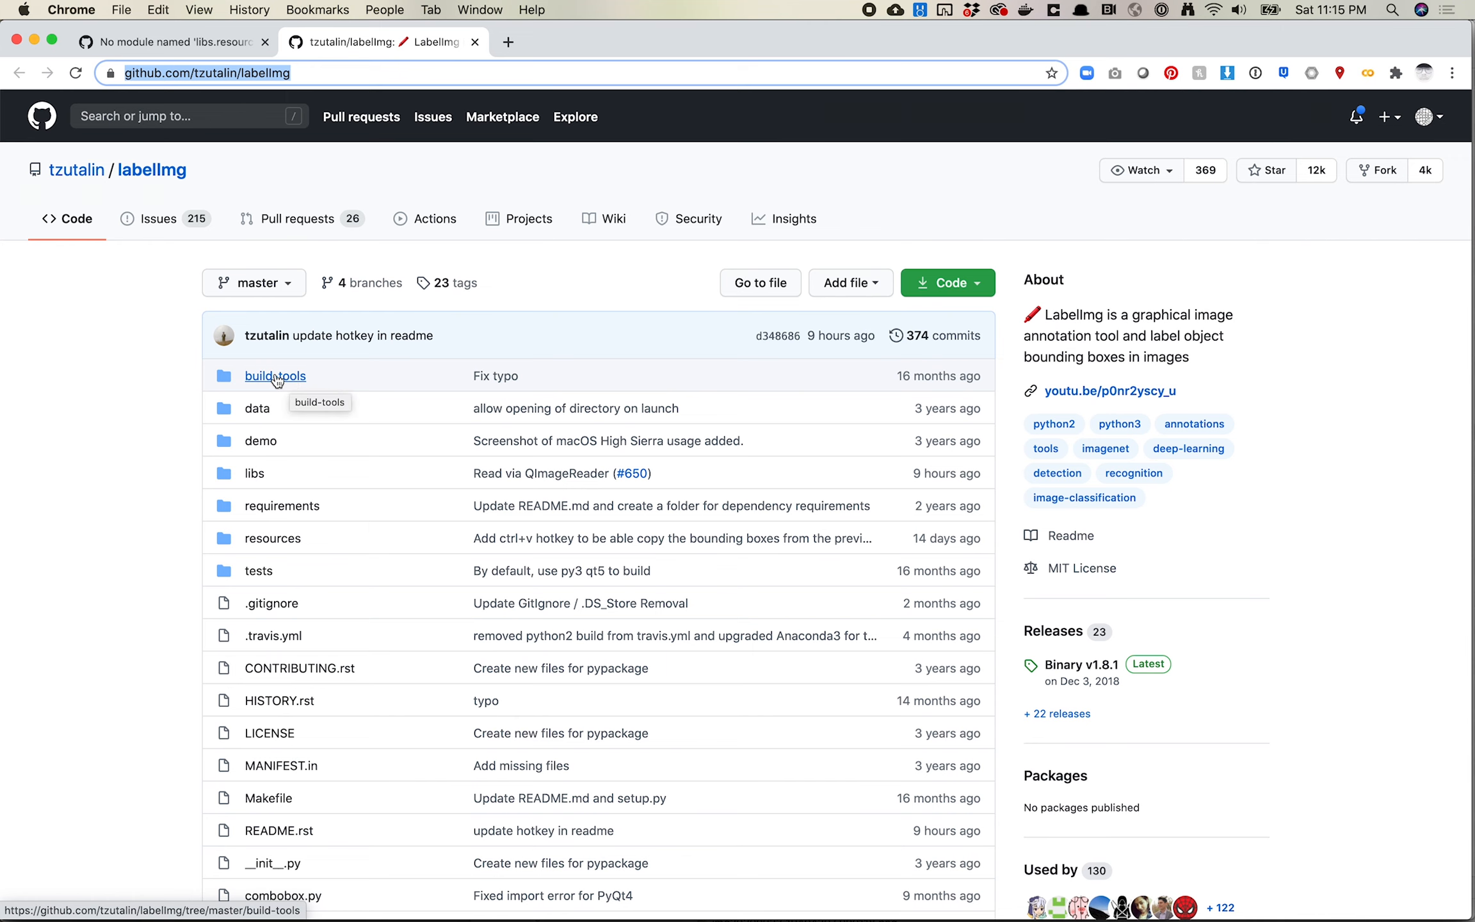
{"action": "left_click", "coordinate": [275, 378]}
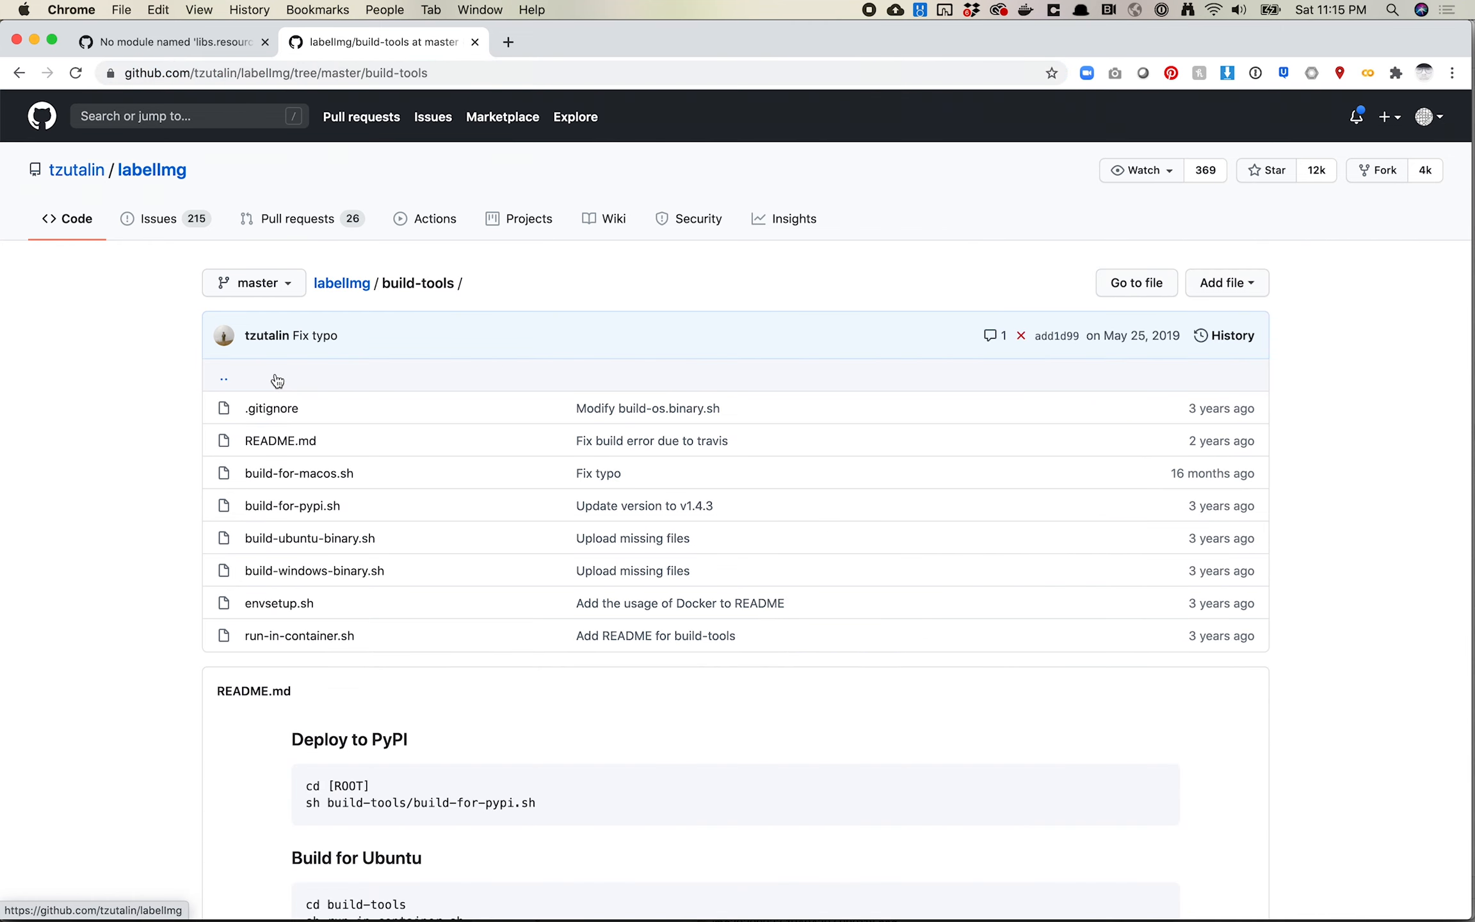
{"action": "left_click", "coordinate": [19, 73]}
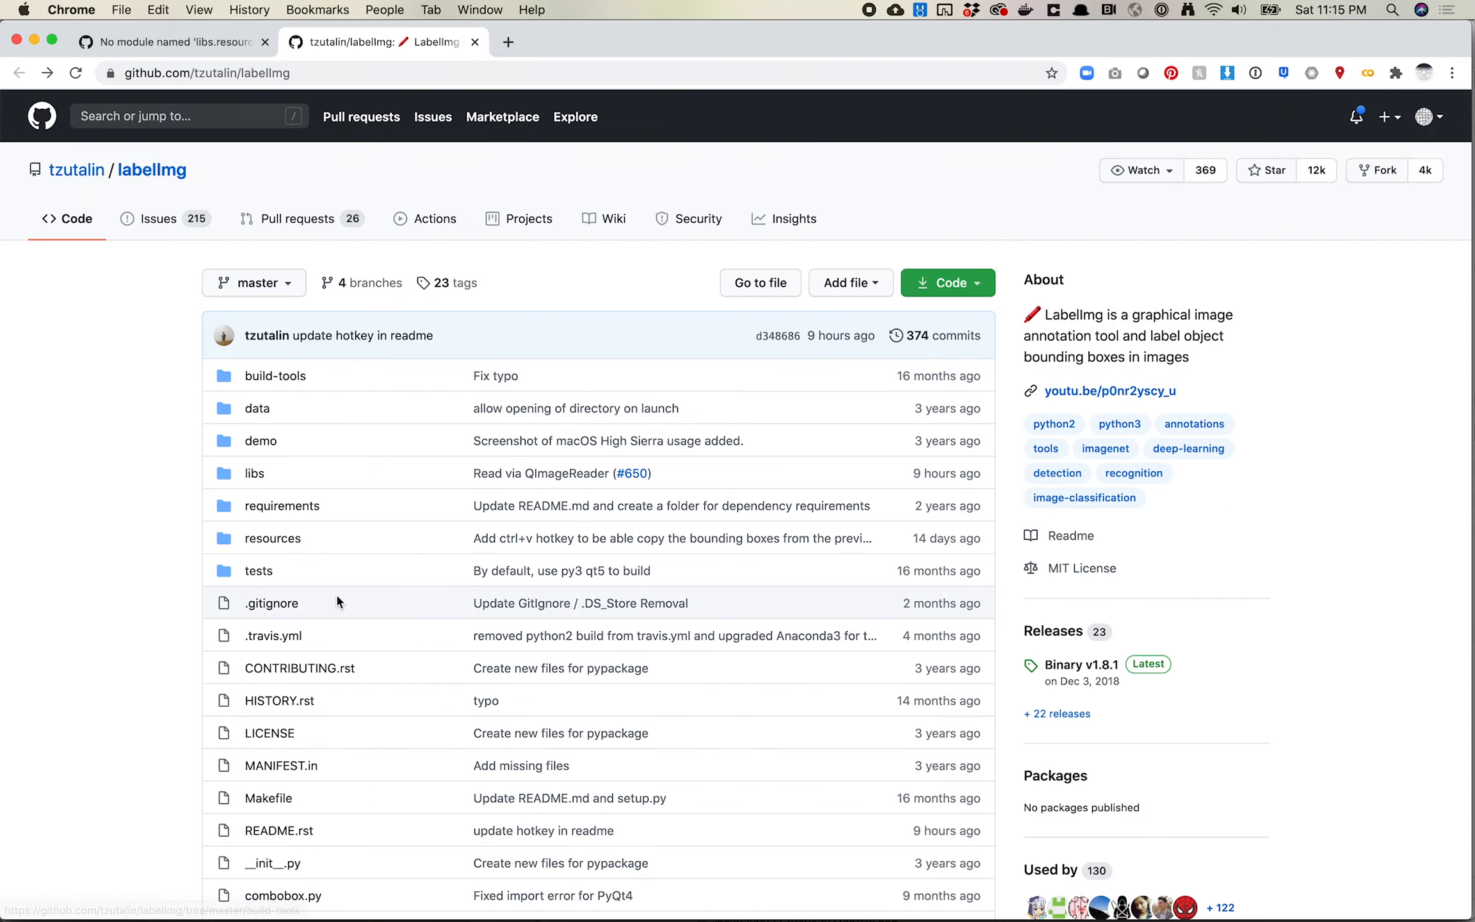
{"action": "scroll", "coordinate": [336, 596], "scroll_direction": "down", "scroll_amount": 20}
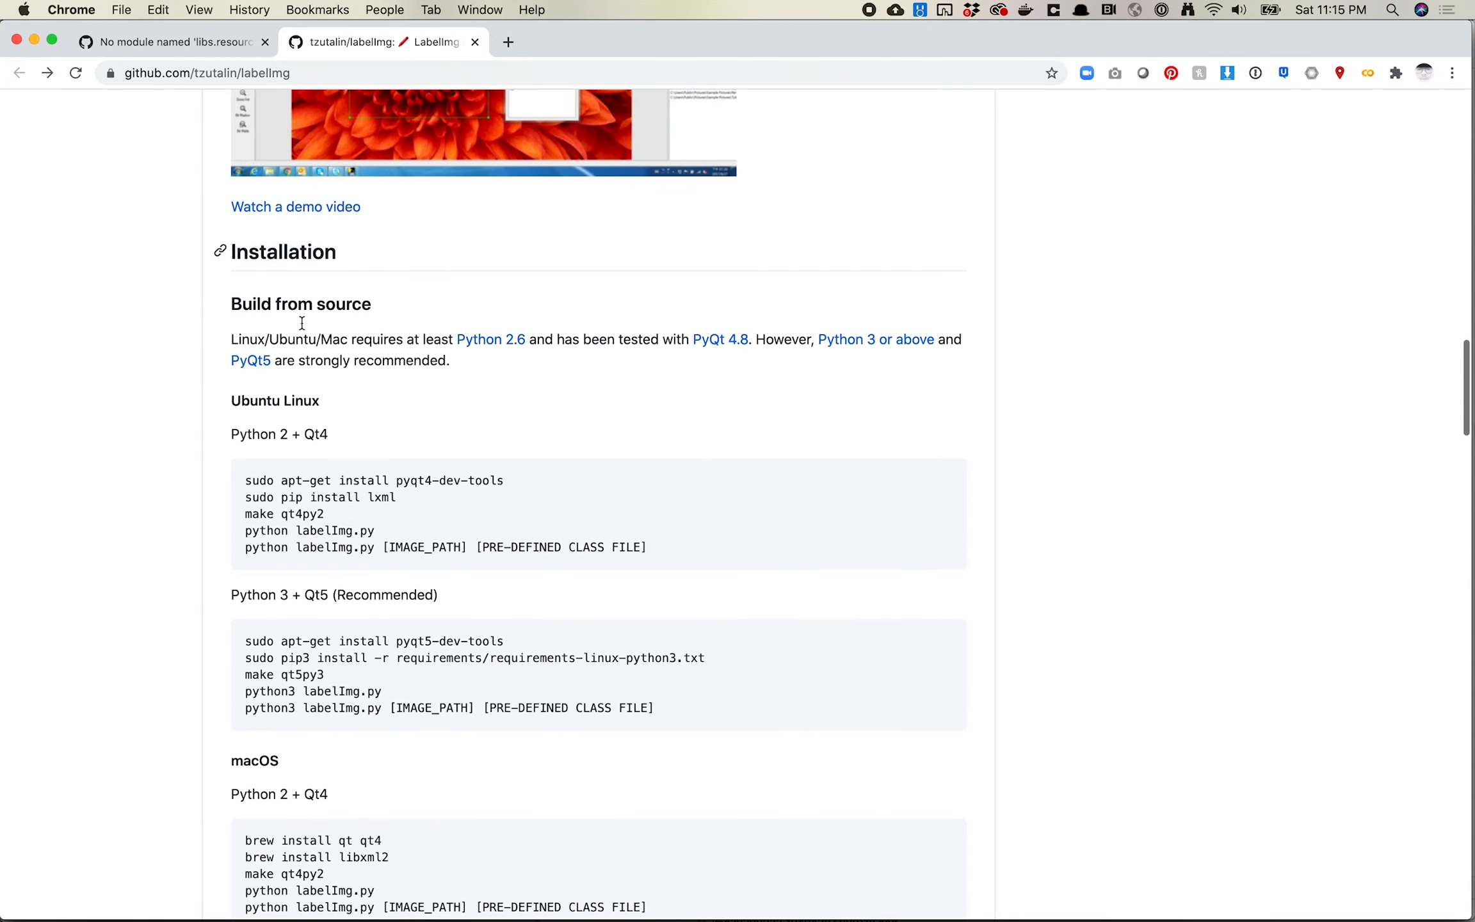
{"action": "scroll", "coordinate": [302, 323], "scroll_direction": "down", "scroll_amount": 7}
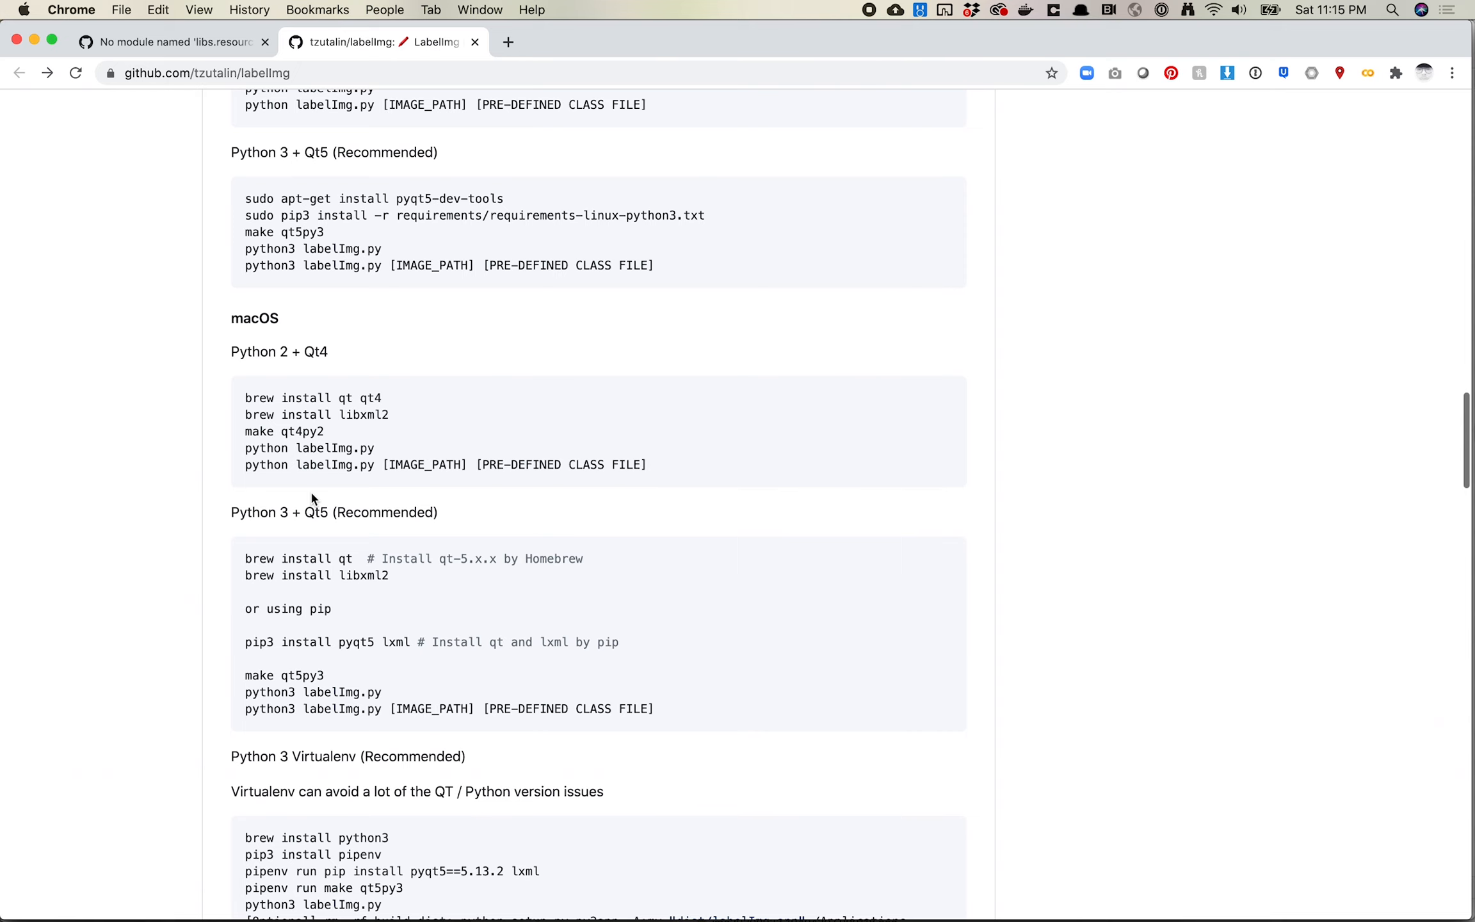
{"action": "scroll", "coordinate": [312, 498], "scroll_direction": "down", "scroll_amount": 10}
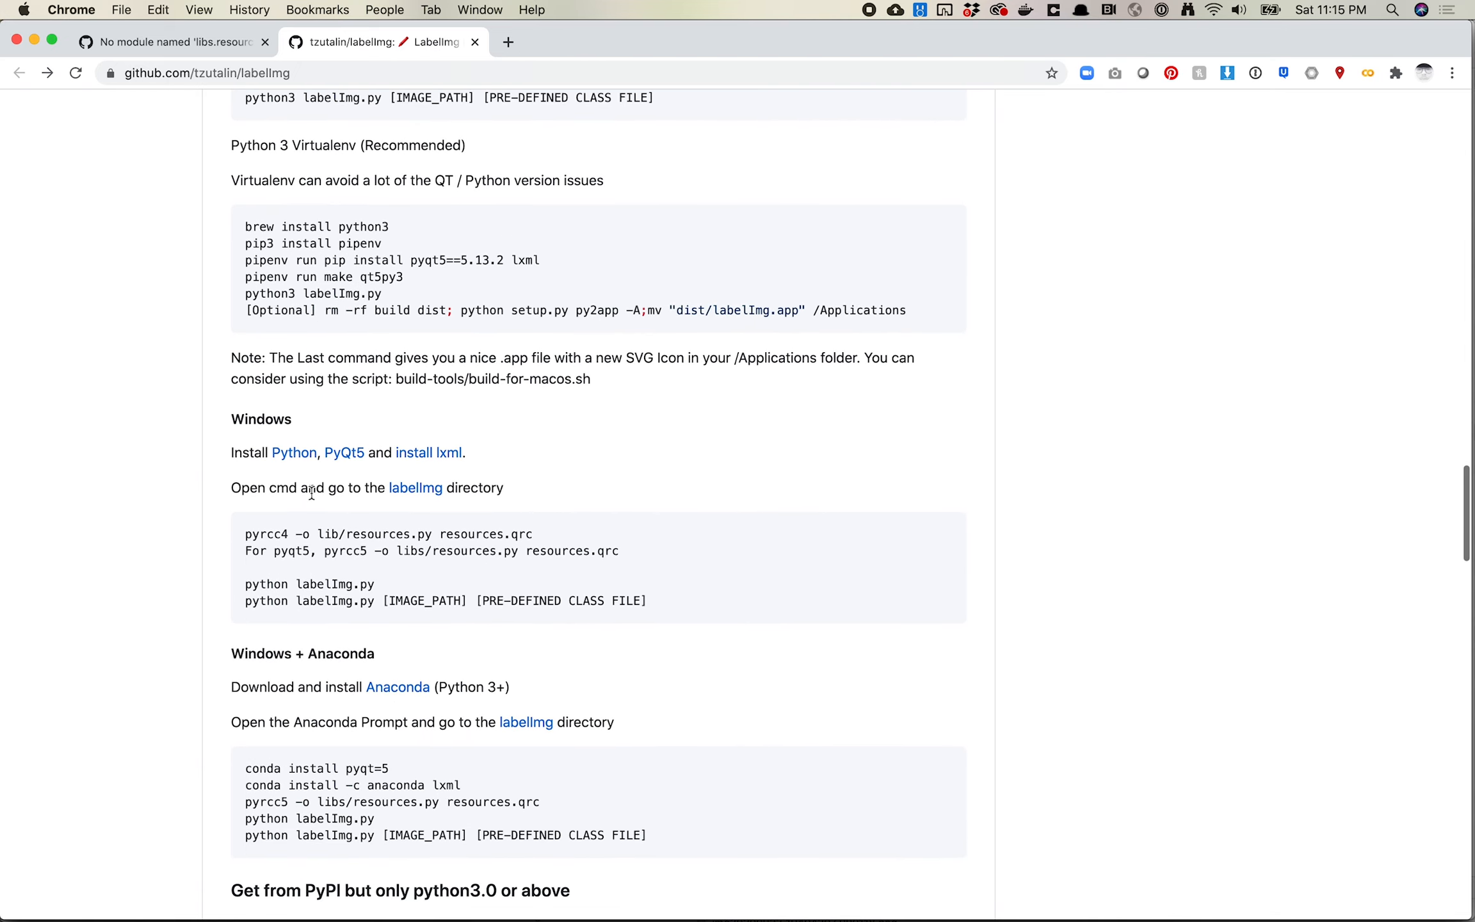
{"action": "scroll", "coordinate": [311, 492], "scroll_direction": "down", "scroll_amount": 3}
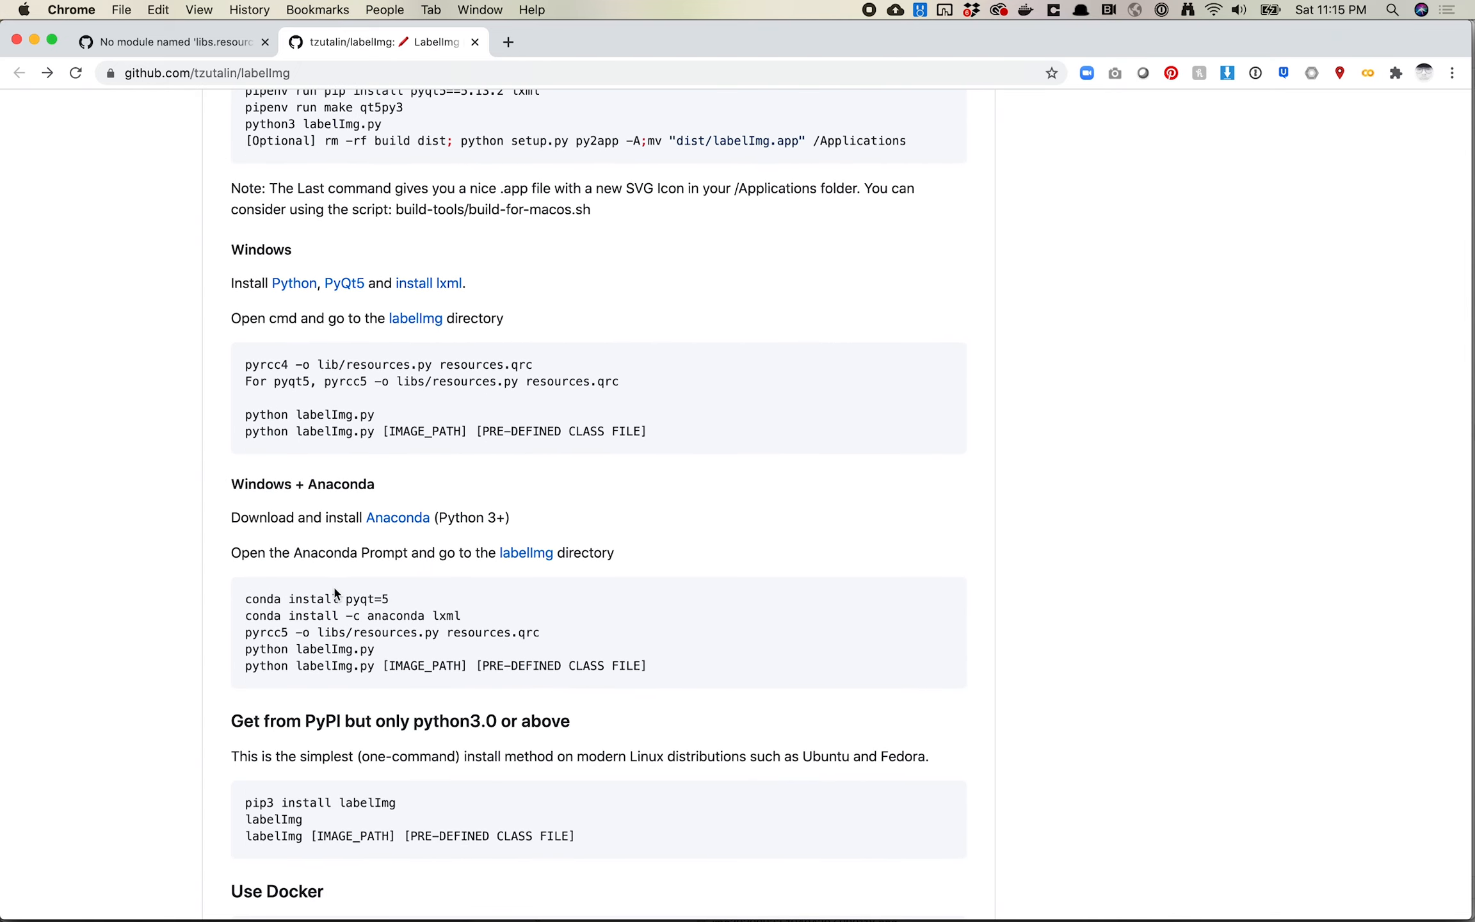
{"action": "scroll", "coordinate": [336, 595], "scroll_direction": "up", "scroll_amount": 20}
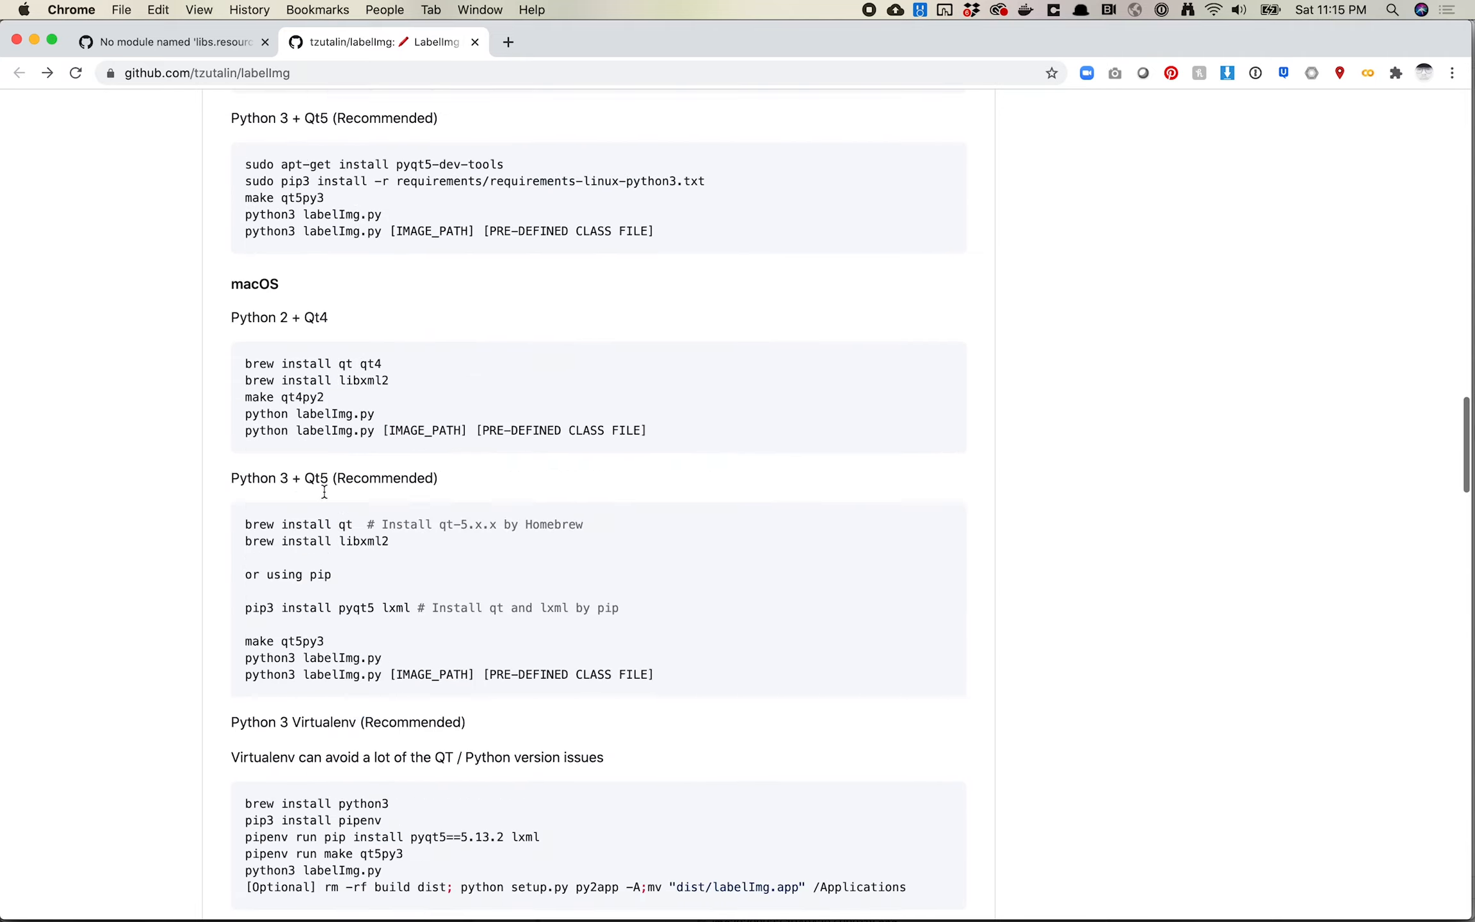
Step: Open the repository's build-tools folder and examine the build commands for macOS High Sierra in its README
{"action": "left_click", "coordinate": [279, 220]}
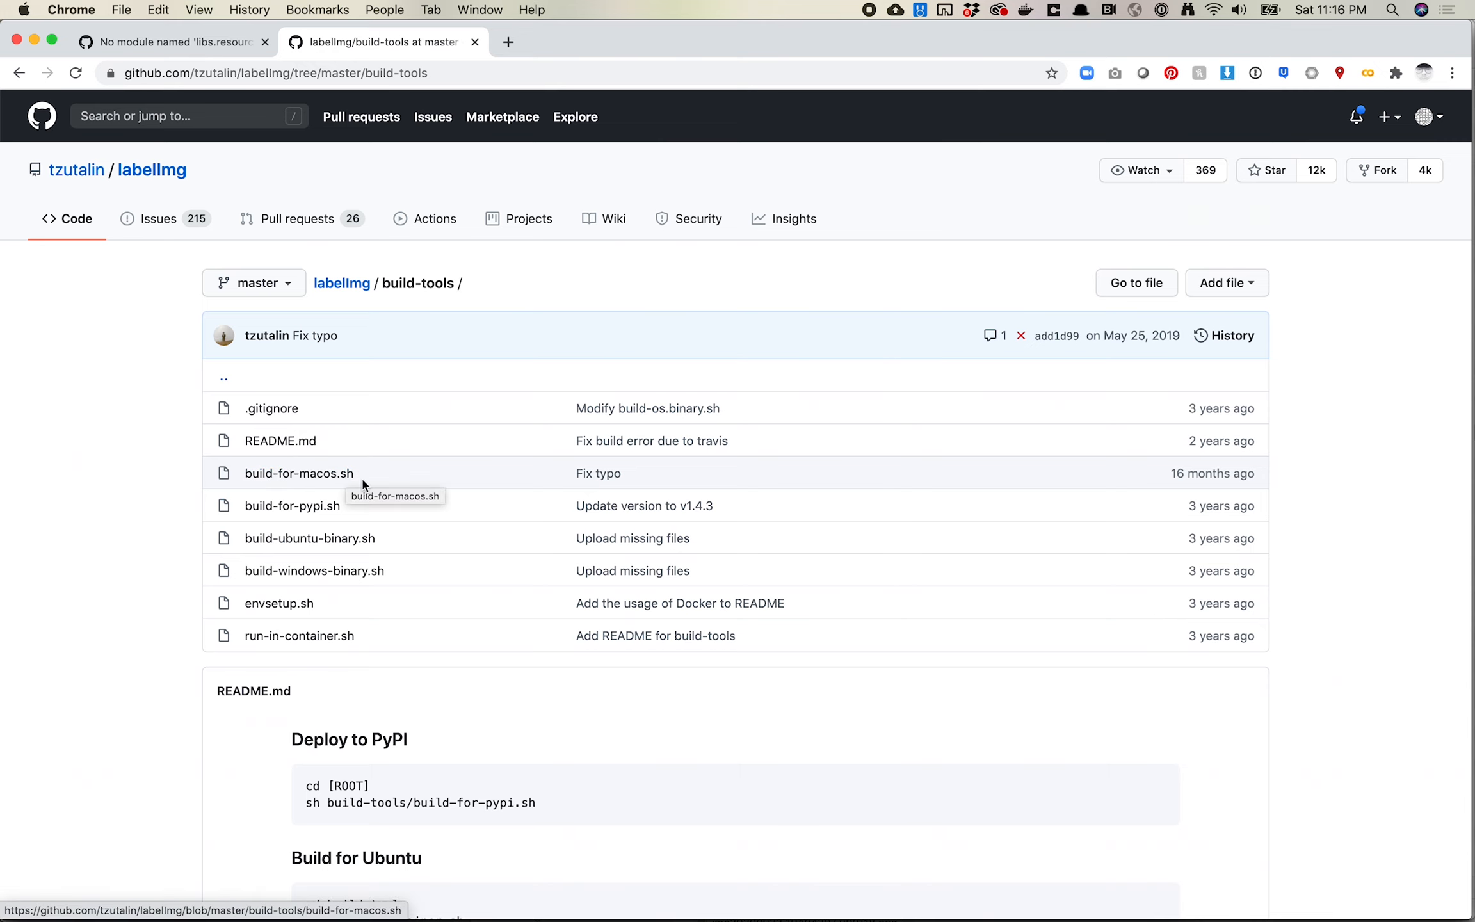
{"action": "scroll", "coordinate": [371, 490], "scroll_direction": "down", "scroll_amount": 7}
{"action": "scroll", "coordinate": [370, 490], "scroll_direction": "down", "scroll_amount": 3}
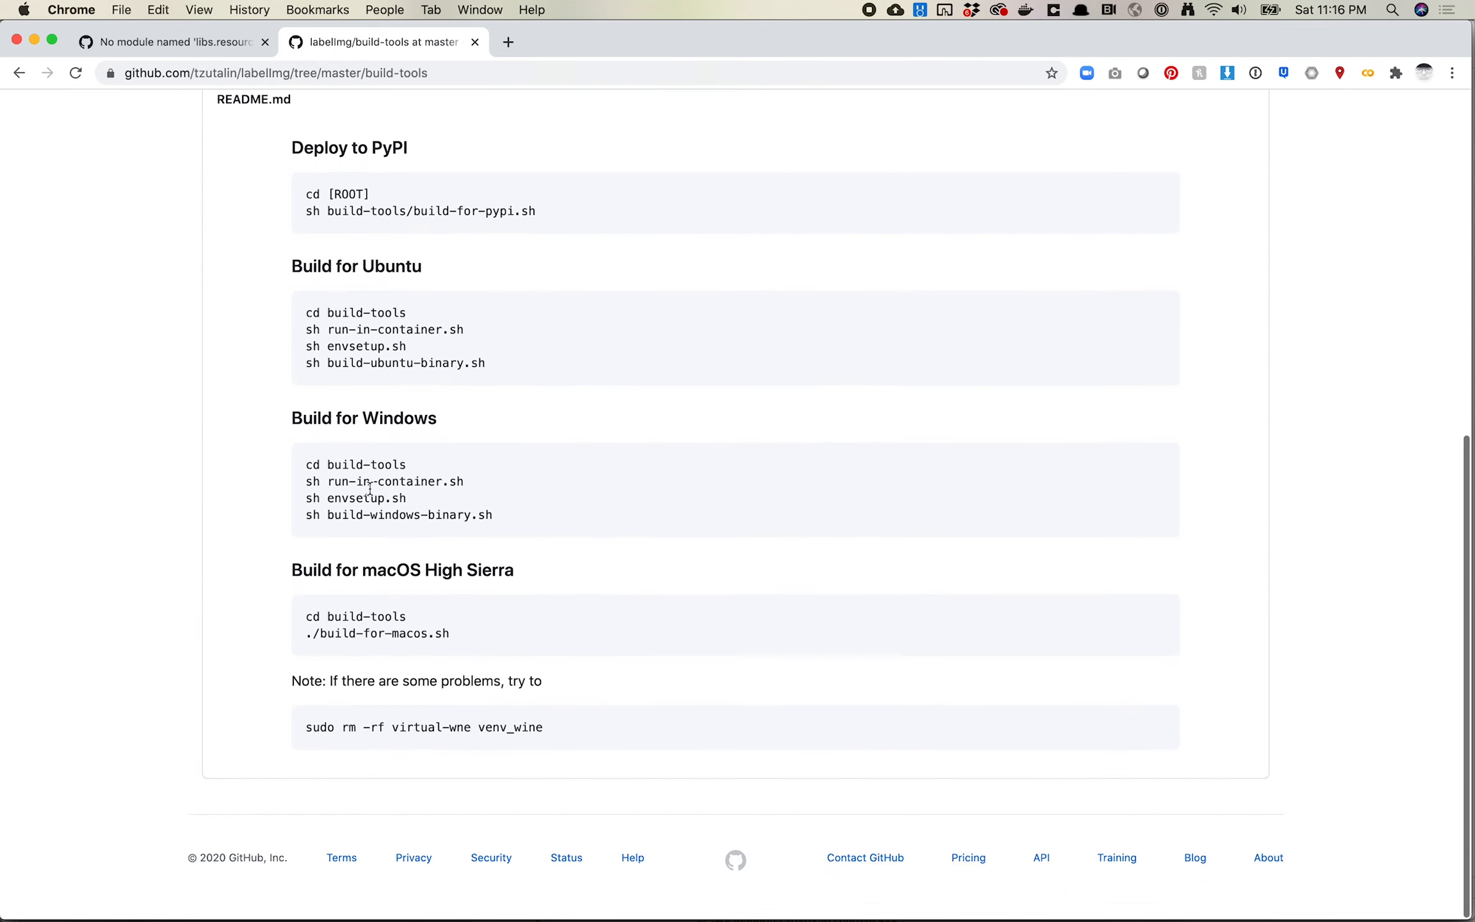
{"action": "left_click", "coordinate": [408, 621]}
{"action": "left_click_drag", "start_coordinate": [408, 621], "coordinate": [306, 620]}
{"action": "left_click_drag", "start_coordinate": [443, 636], "coordinate": [306, 636]}
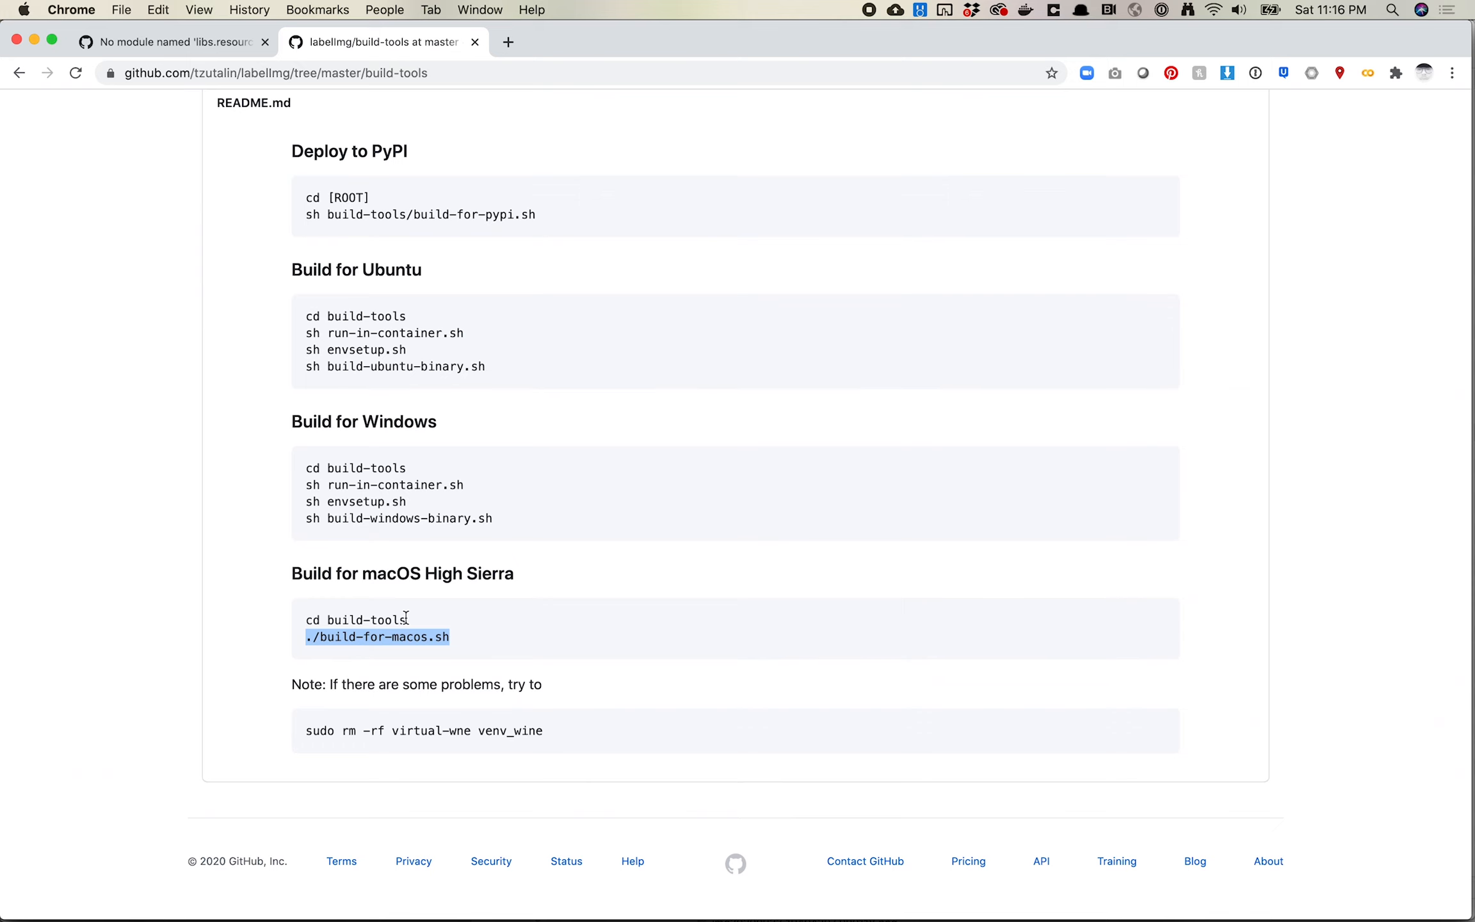
Step: Switch to Terminal and change into the cloned labelImg directory and its build-tools subfolder
{"action": "key", "text": "super+Tab"}
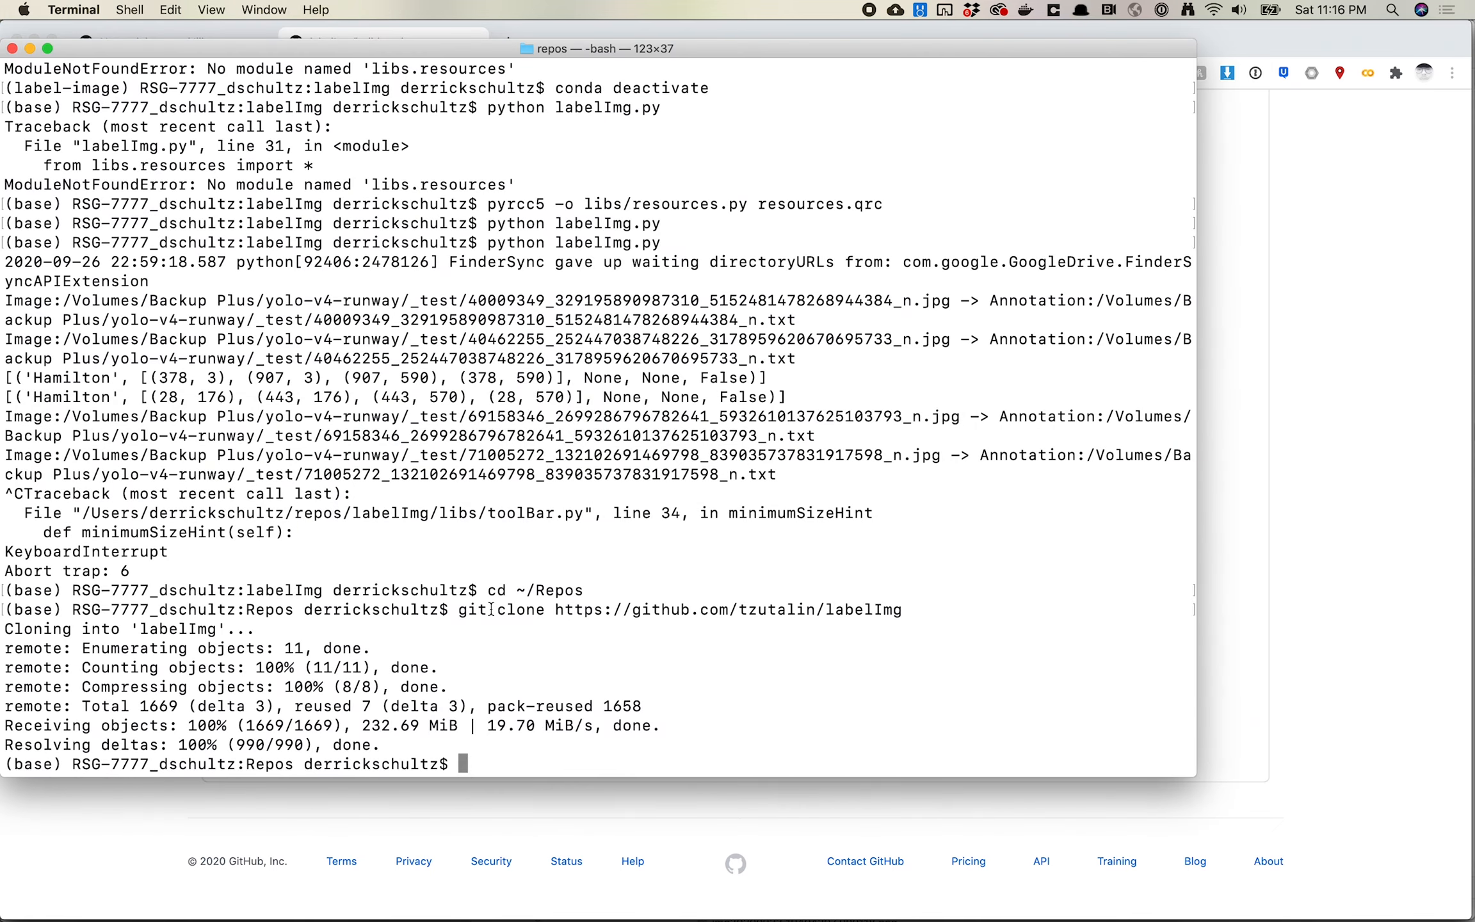
{"action": "type", "text": "cd label"}
{"action": "key", "text": "Tab"}
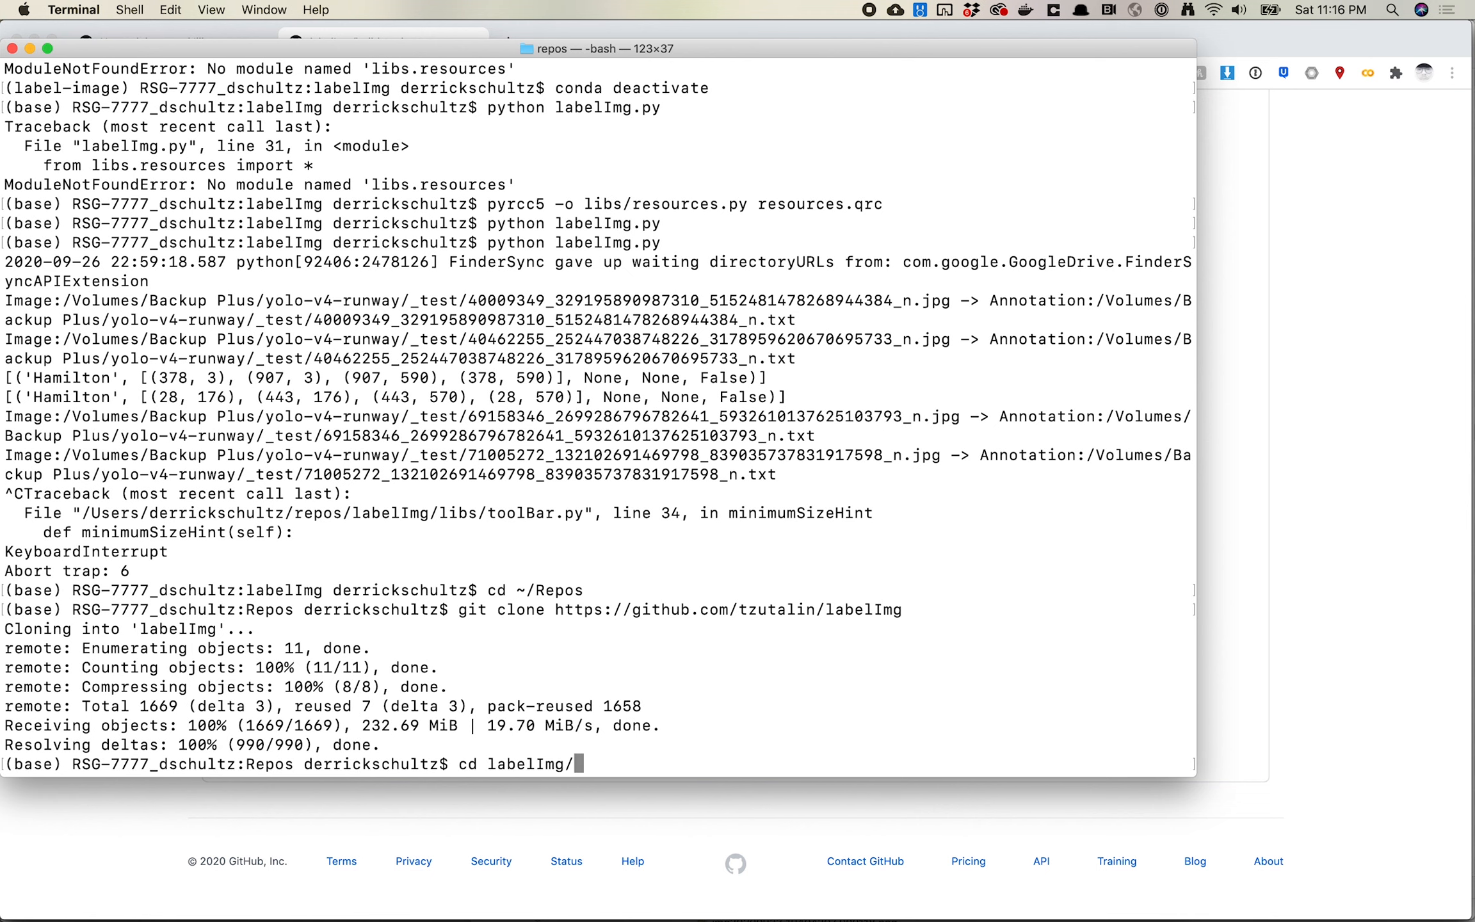
{"action": "key", "text": "Return"}
{"action": "type", "text": "cd bui"}
{"action": "key", "text": "Tab"}
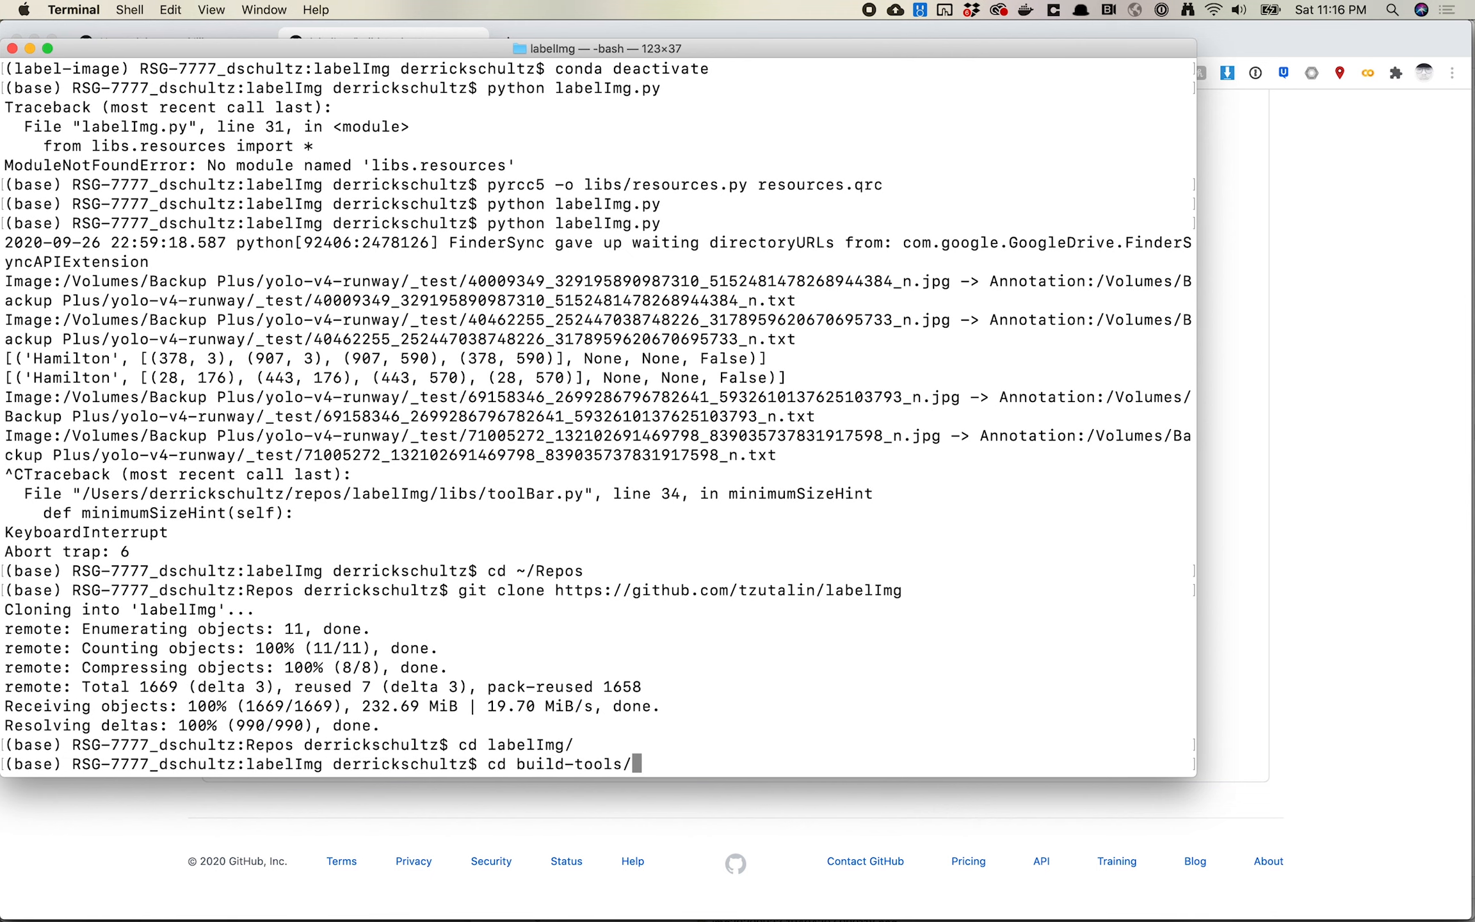
{"action": "key", "text": "Return"}
Step: Copy ./build-for-macos.sh from the build-tools README in Chrome and run it in Terminal
{"action": "key", "text": "super+Tab"}
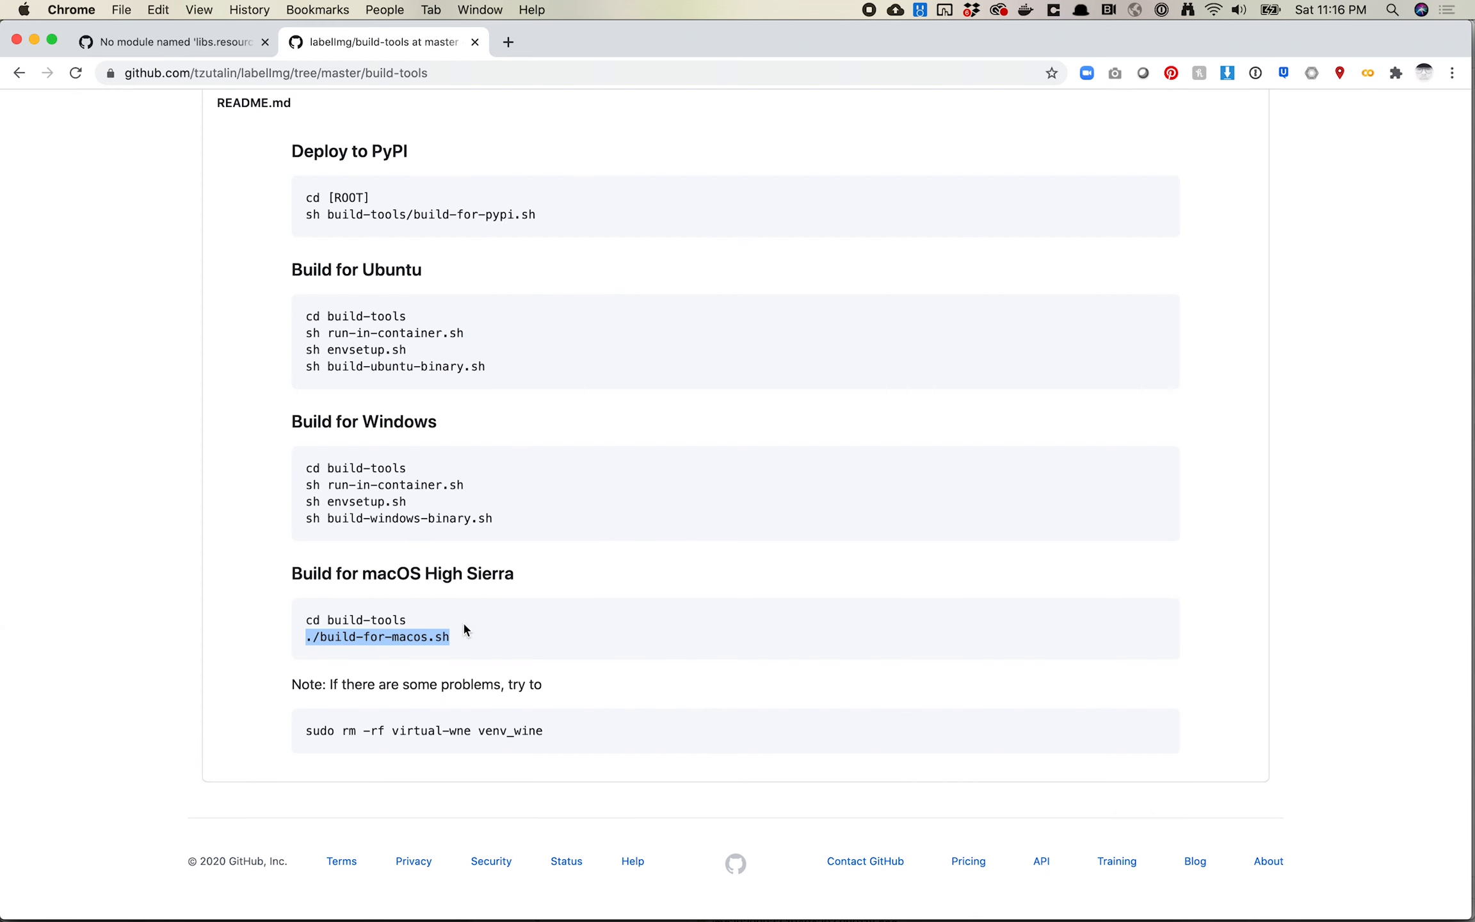
{"action": "left_click_drag", "start_coordinate": [456, 639], "coordinate": [301, 637]}
{"action": "key", "text": "super+c"}
{"action": "key", "text": "super+Tab"}
{"action": "key", "text": "super+v"}
{"action": "key", "text": "Return"}
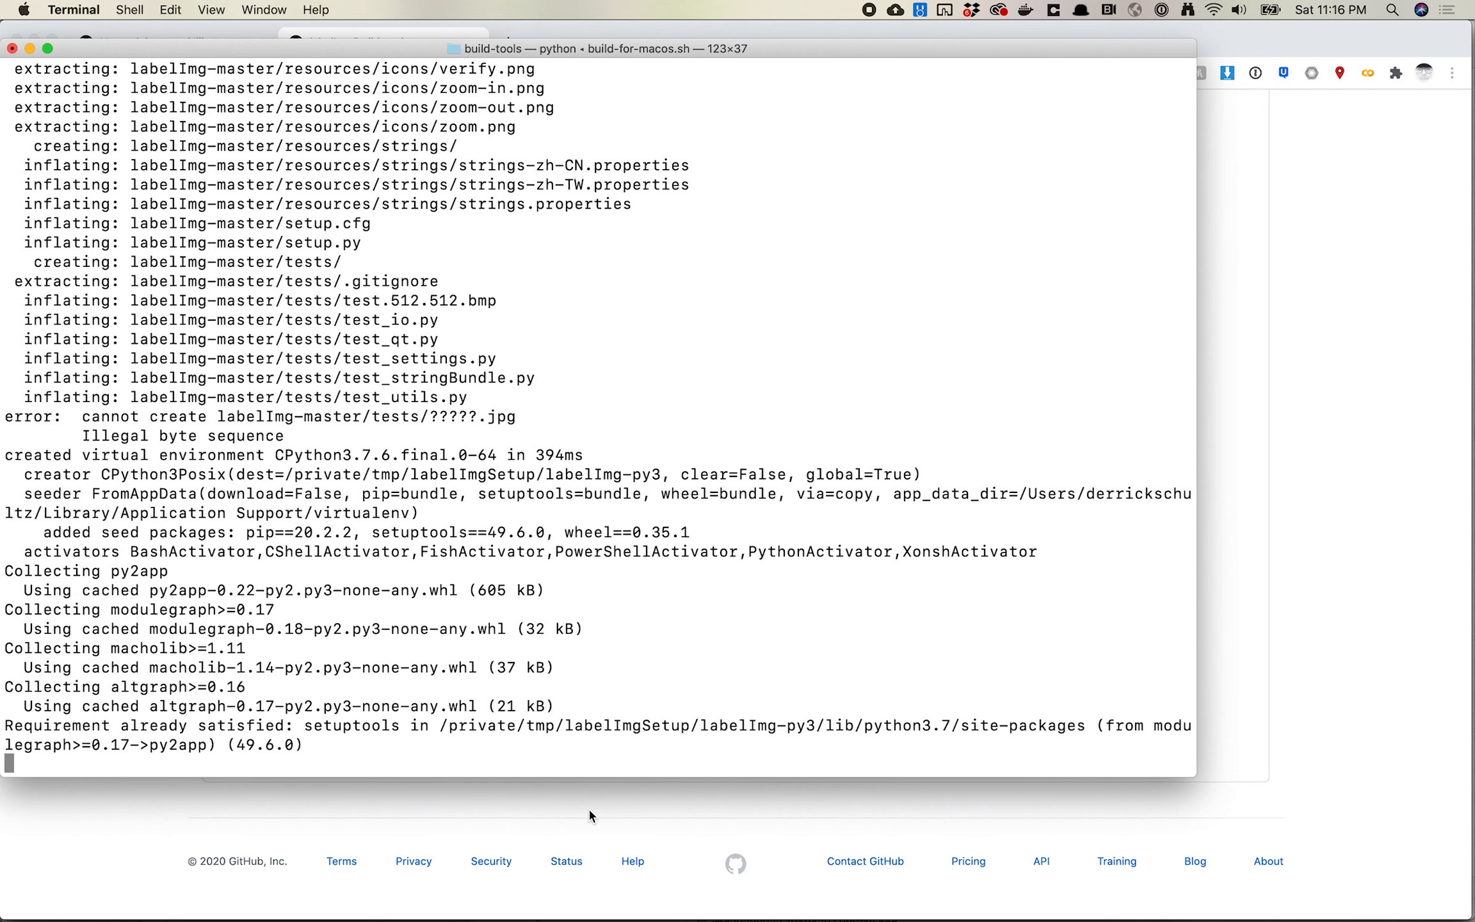
Step: In Chrome, open the "No module named 'libs.resources'" issue and copy the suggested command pyrcc5 -o libs/resources.py resources.qrc
{"action": "left_click", "coordinate": [590, 808]}
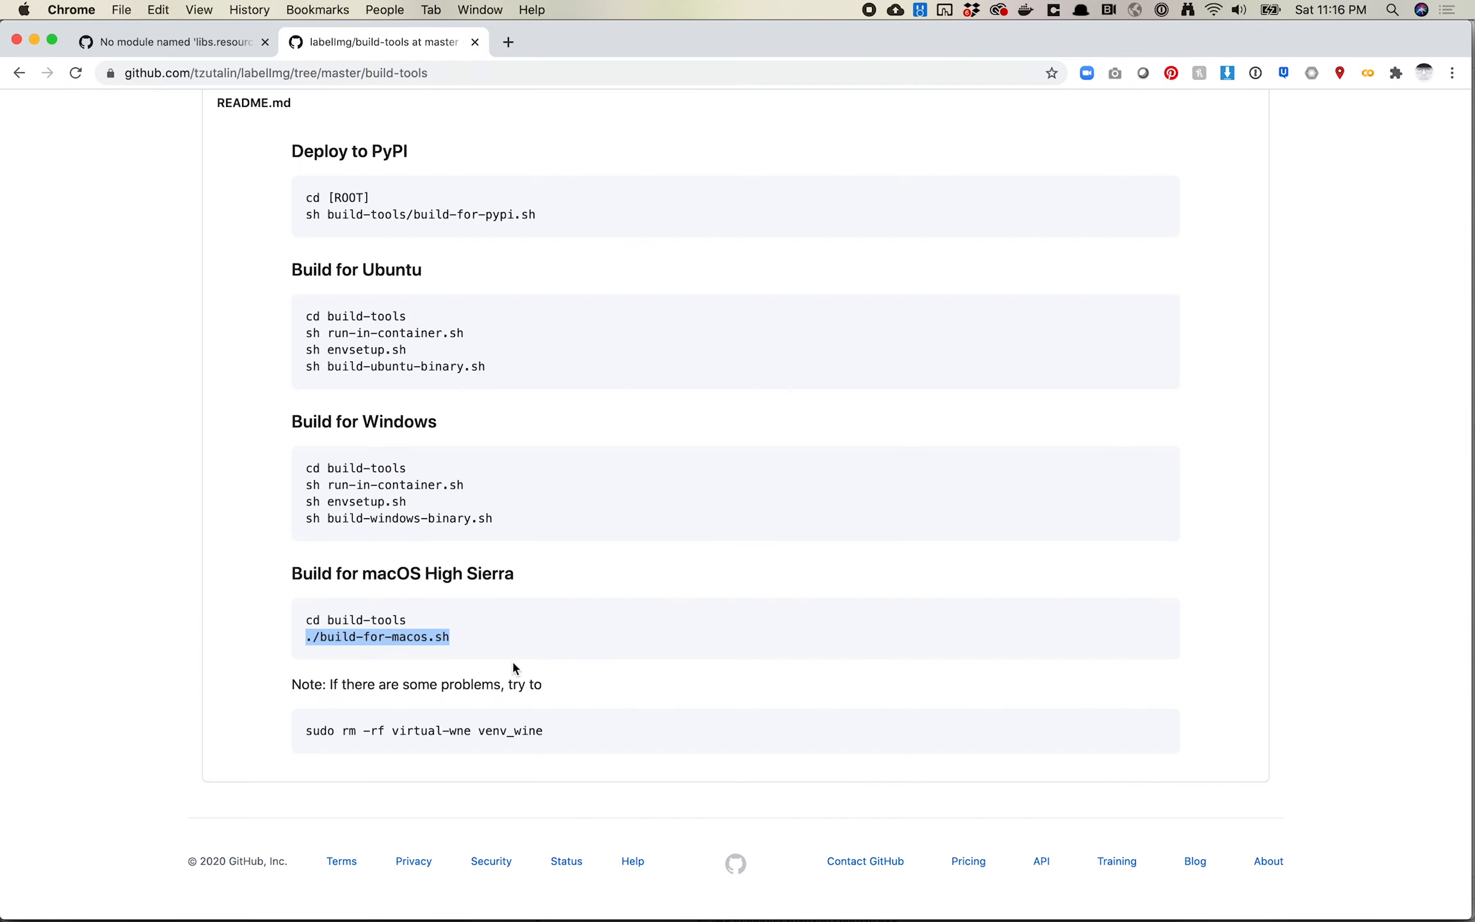
{"action": "scroll", "coordinate": [403, 397], "scroll_direction": "up", "scroll_amount": 8}
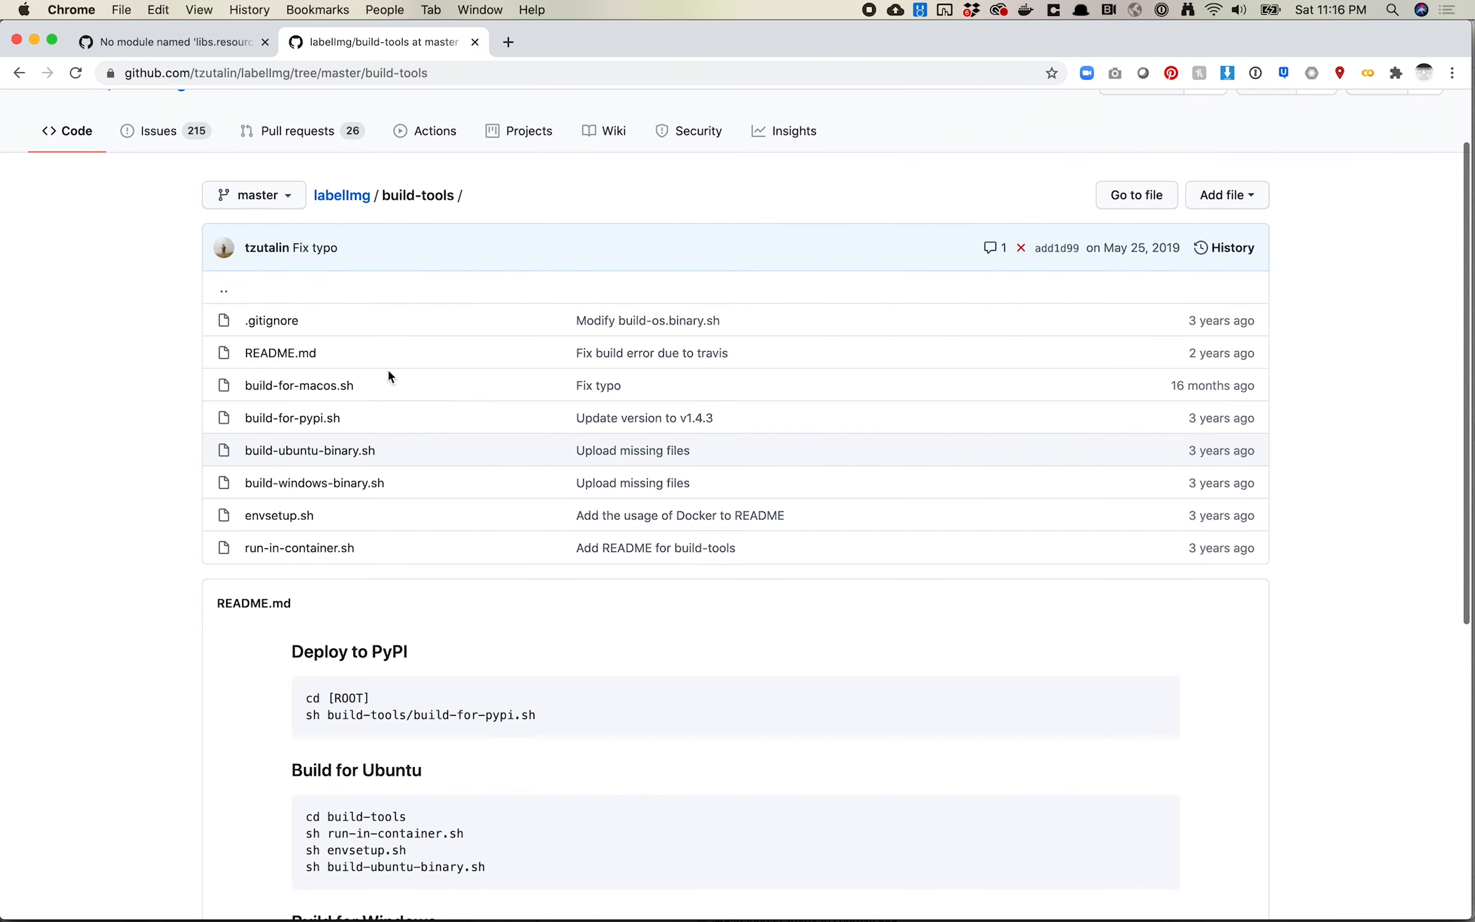
{"action": "left_click", "coordinate": [220, 45]}
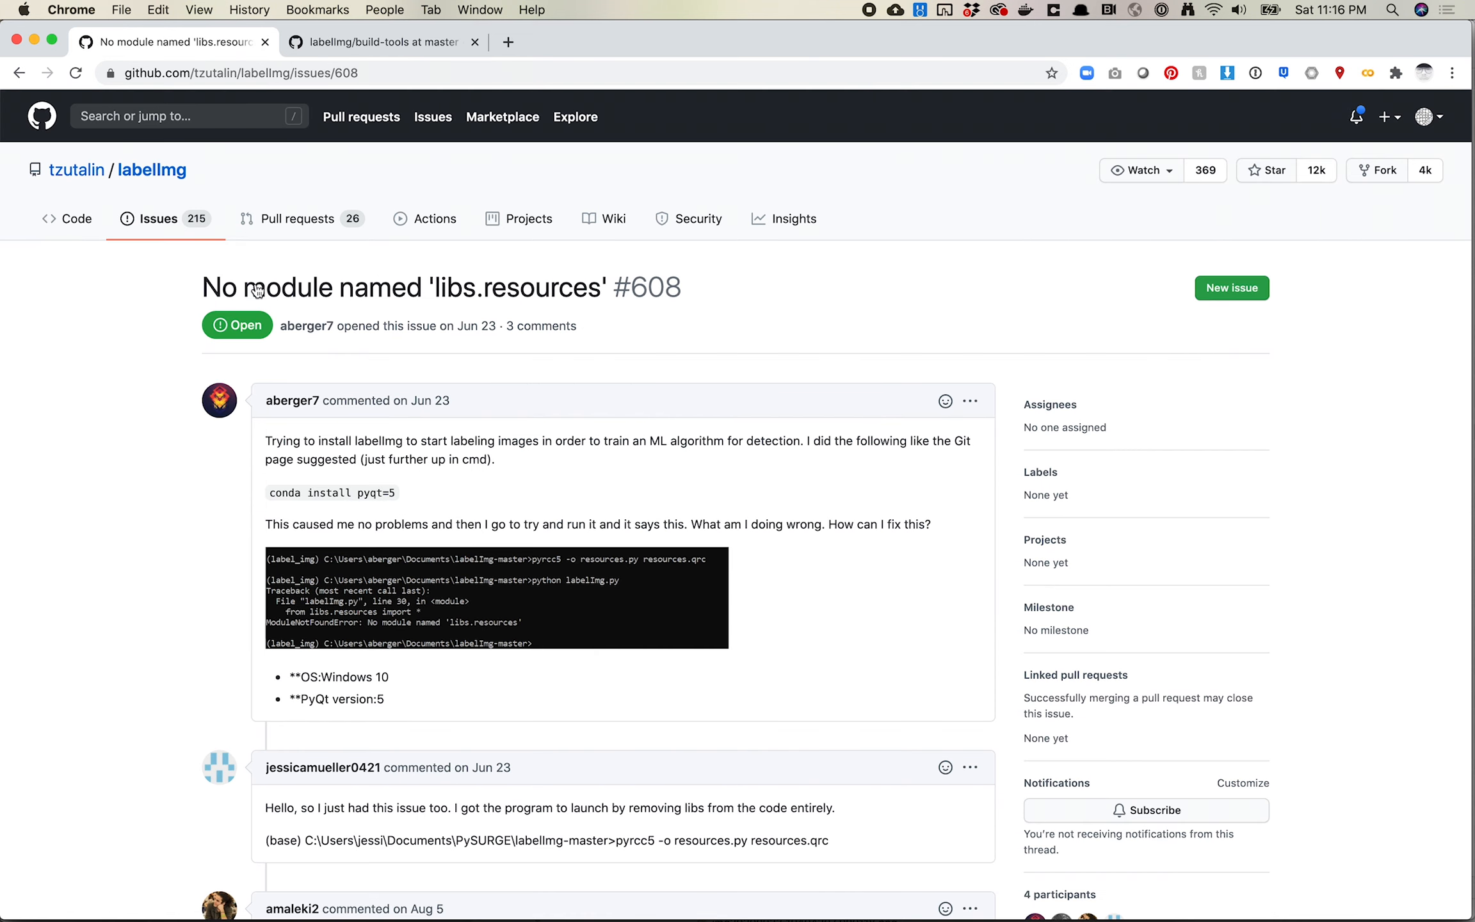
{"action": "left_click_drag", "start_coordinate": [213, 289], "coordinate": [609, 285]}
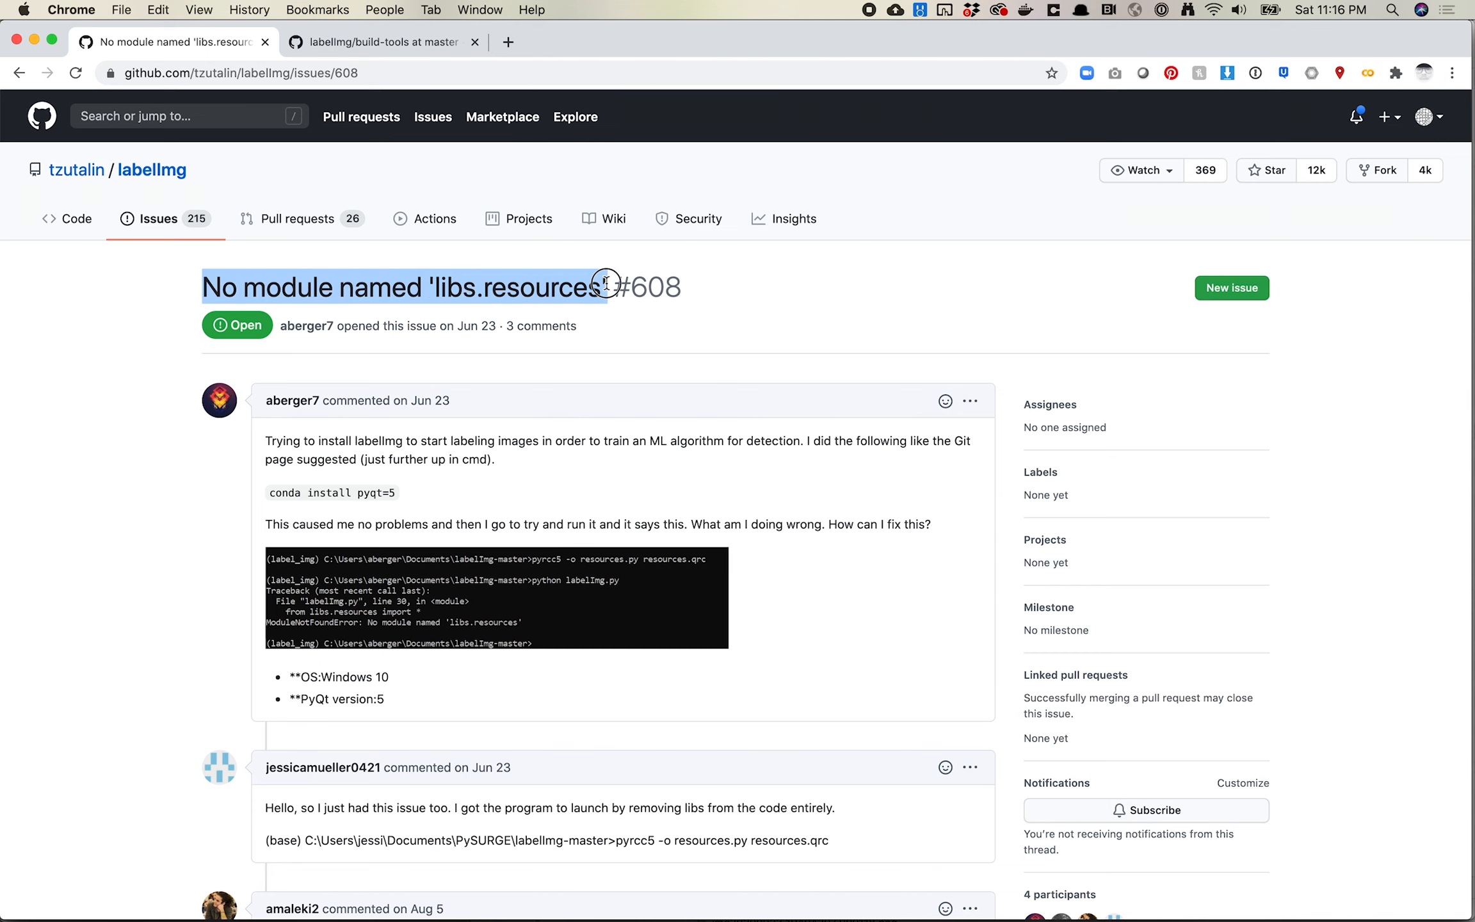
{"action": "scroll", "coordinate": [589, 433], "scroll_direction": "down", "scroll_amount": 10}
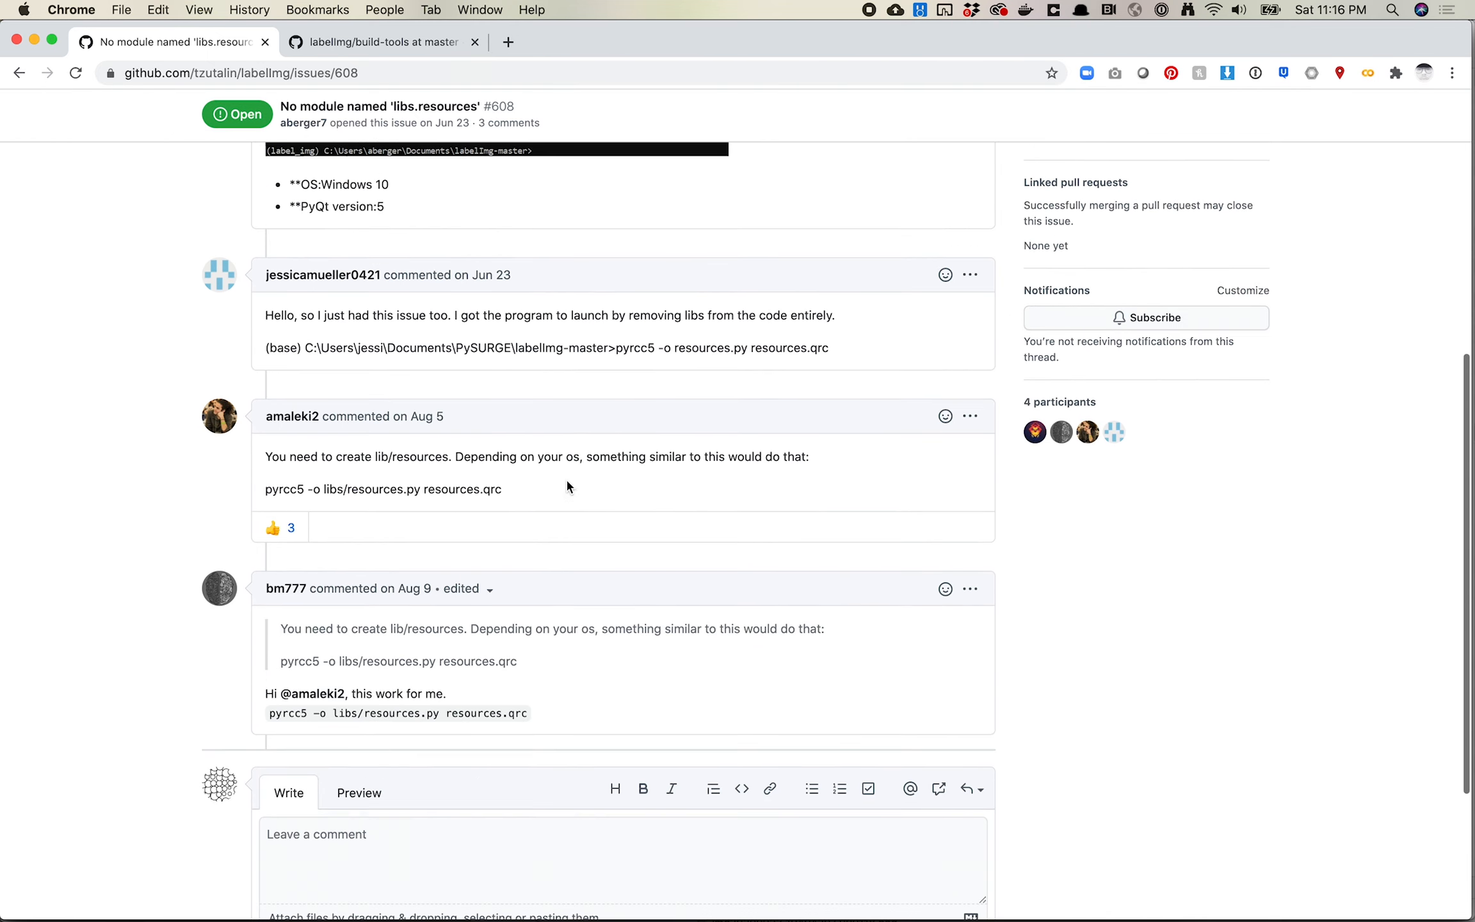
{"action": "left_click_drag", "start_coordinate": [522, 489], "coordinate": [266, 488]}
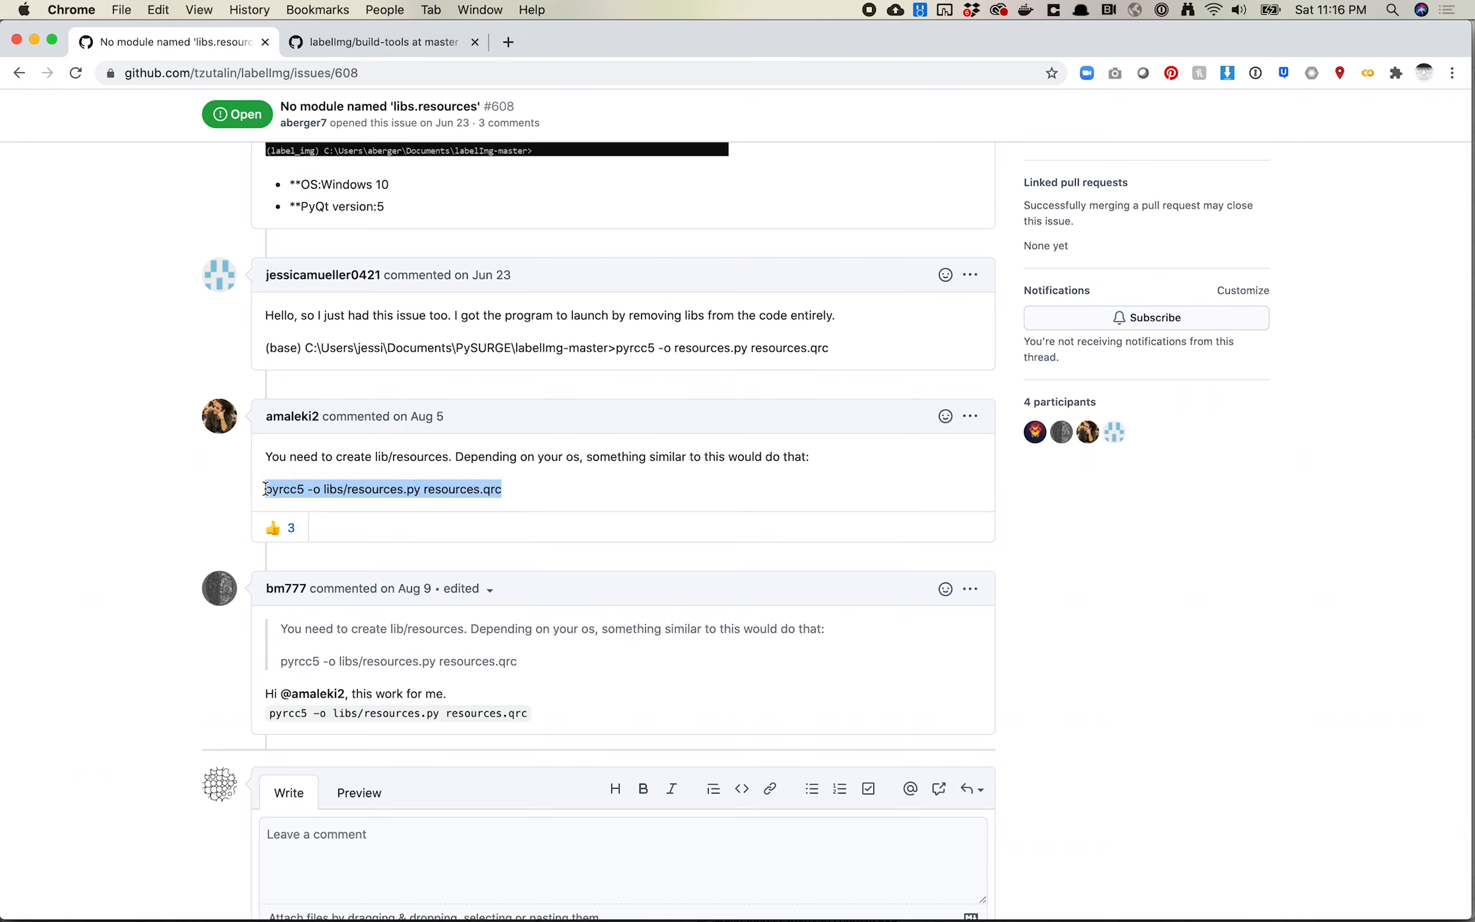
{"action": "key", "text": "super+c"}
Step: Switch to Terminal and try to run pyrcc5 -o libs/resources.py resources.qrc from the build-tools directory
{"action": "key", "text": "super+Tab"}
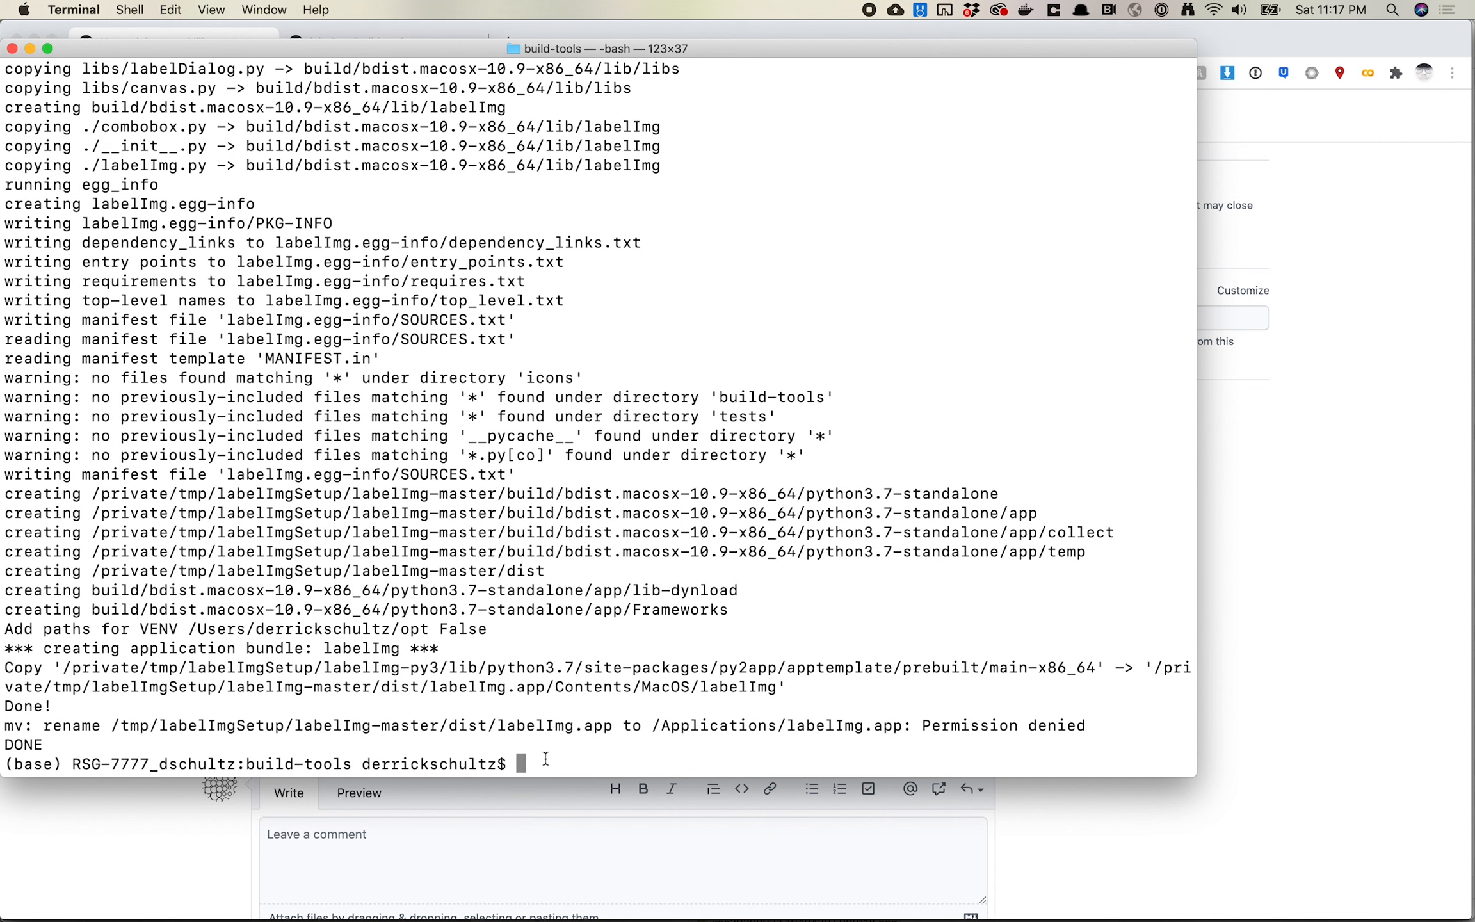
{"action": "key", "text": "cmd+v"}
{"action": "key", "text": "Return"}
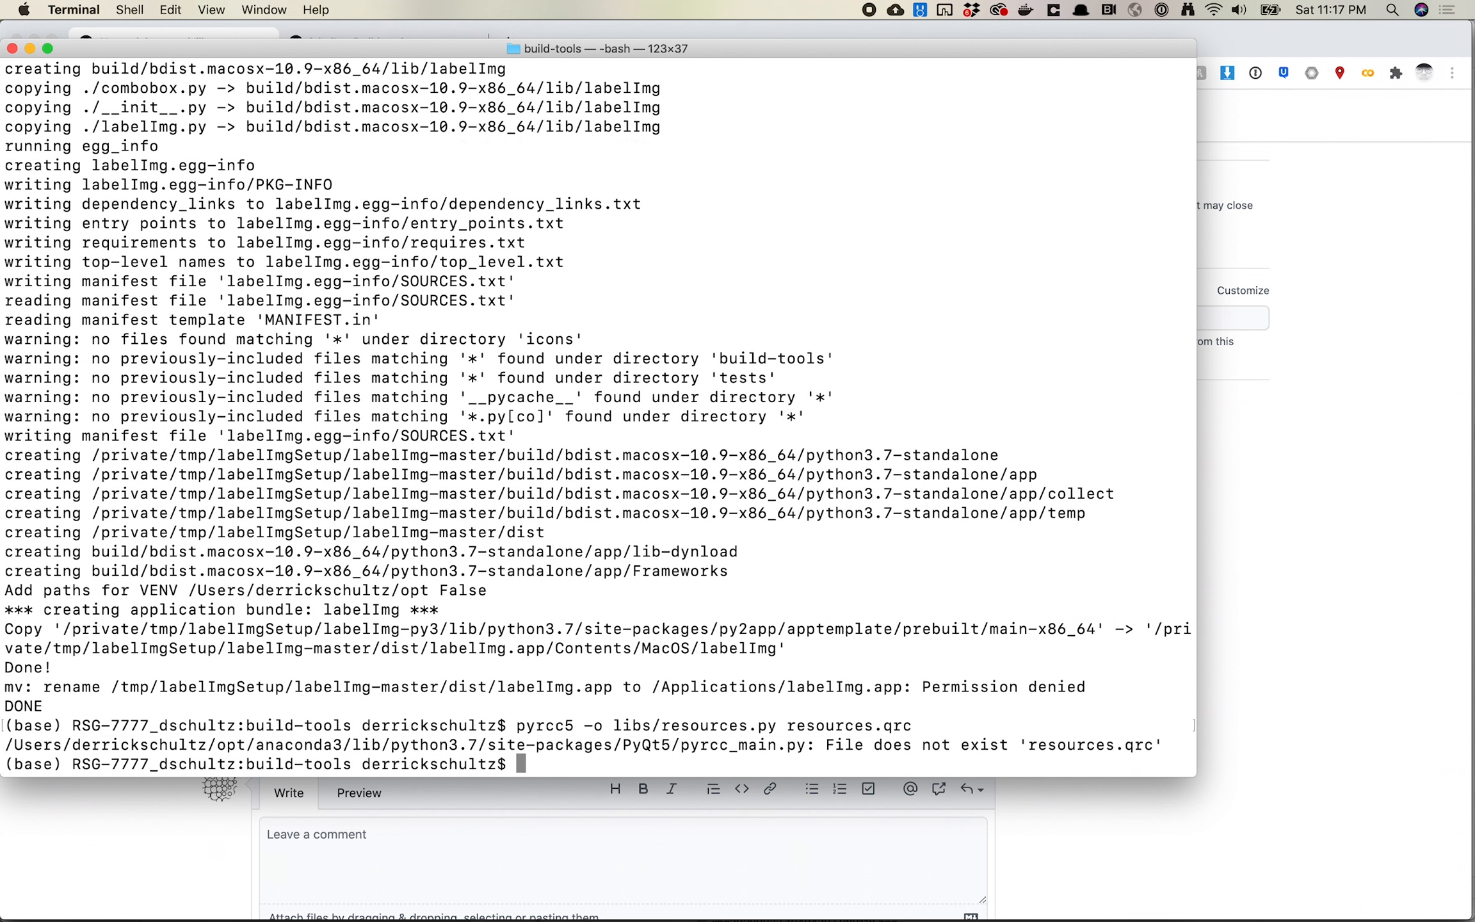
Step: Move up to the labelImg directory and run pyrcc5 -o libs/resources.py resources.qrc there
{"action": "type", "text": "cd ../"}
{"action": "key", "text": "Return"}
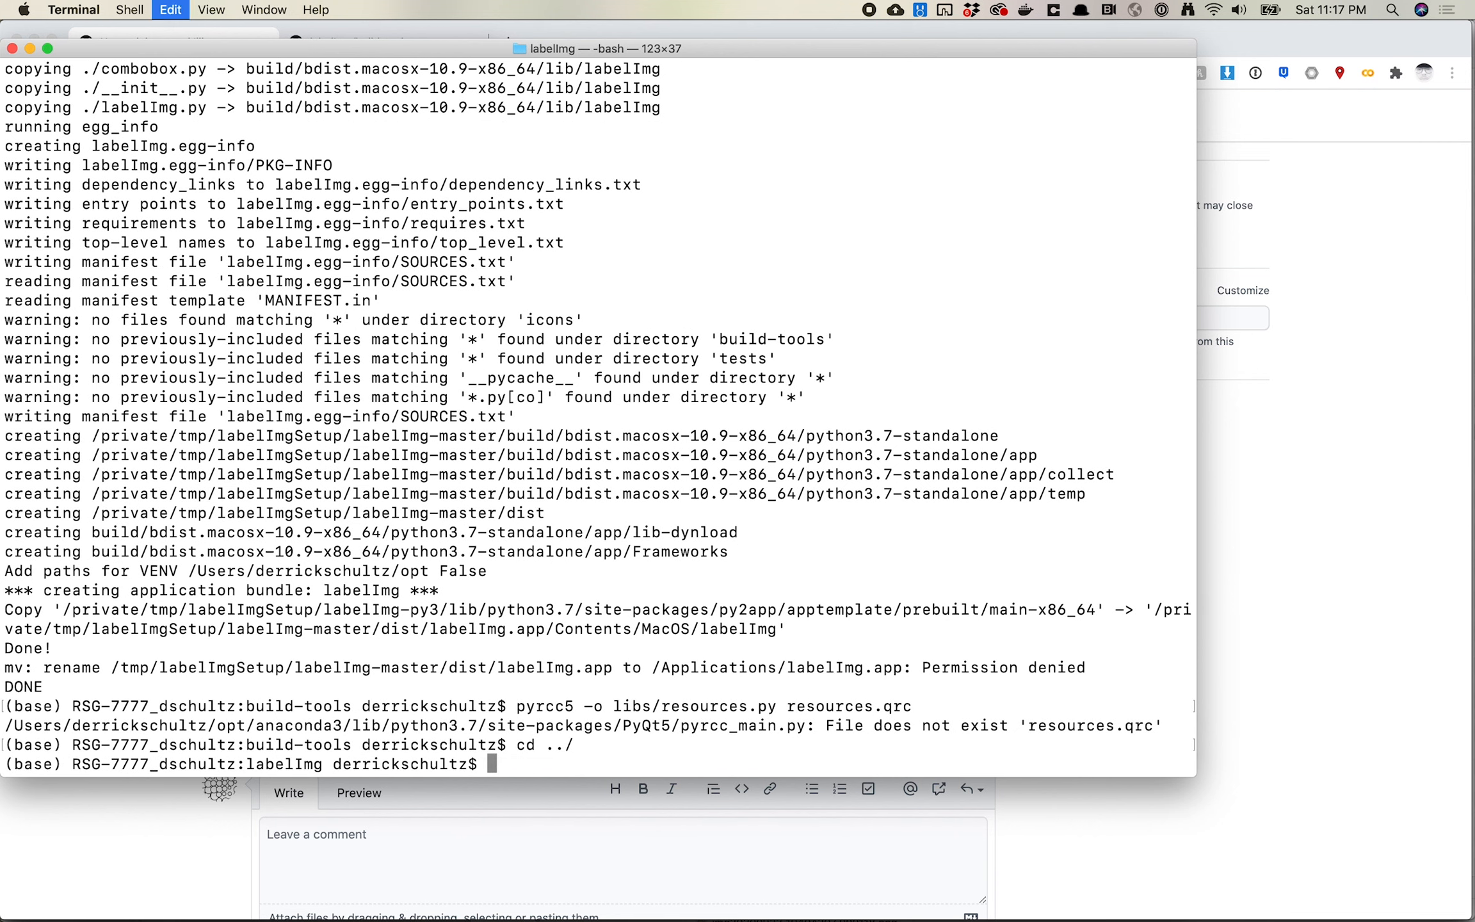
{"action": "key", "text": "super+v"}
{"action": "key", "text": "Return"}
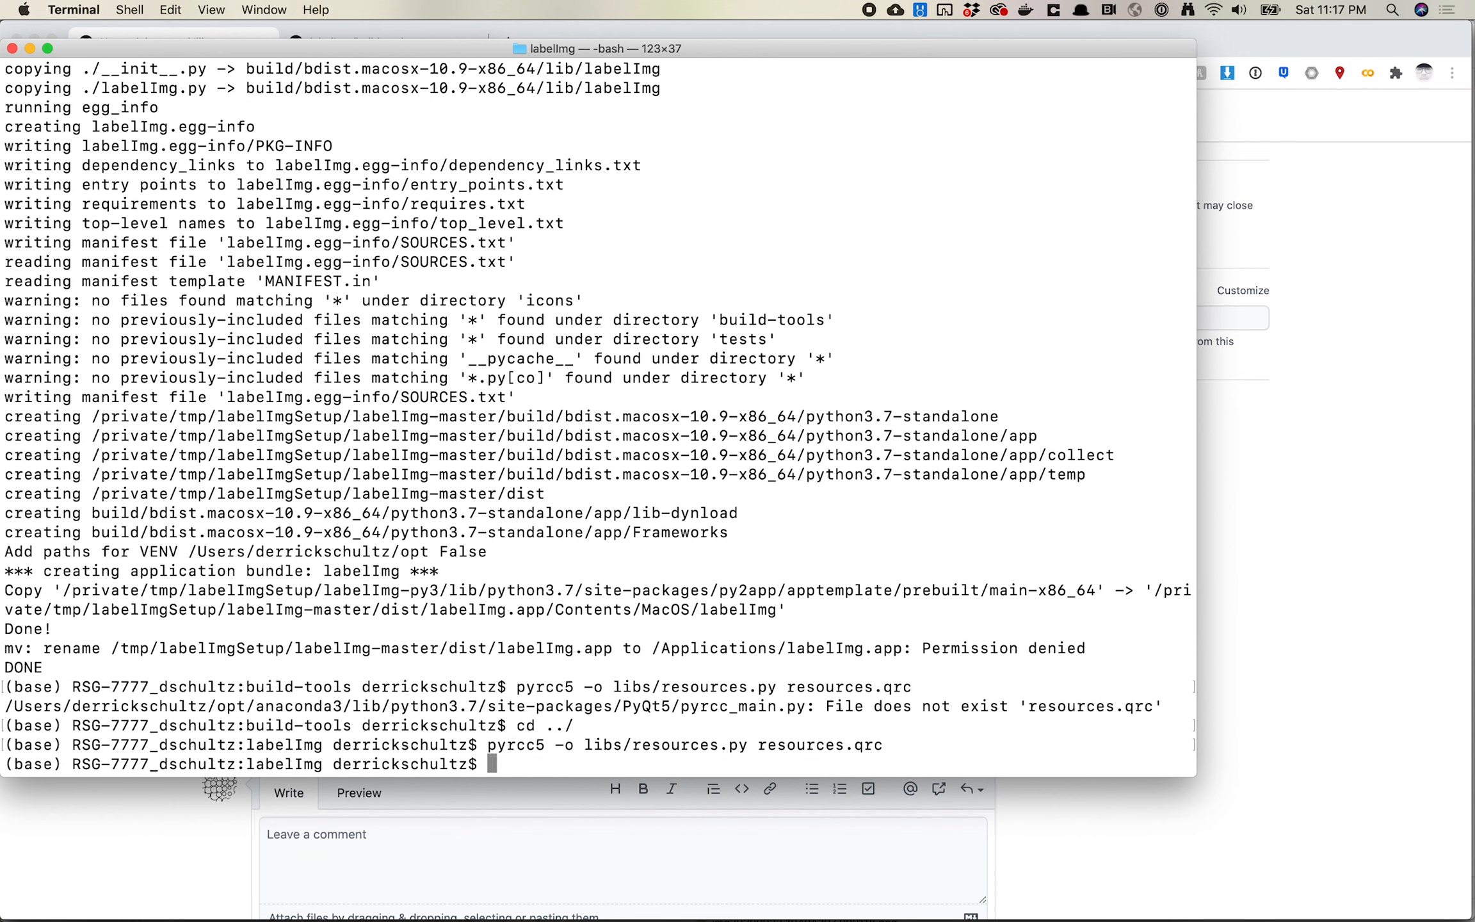
{"action": "left_click_drag", "start_coordinate": [518, 745], "coordinate": [593, 745]}
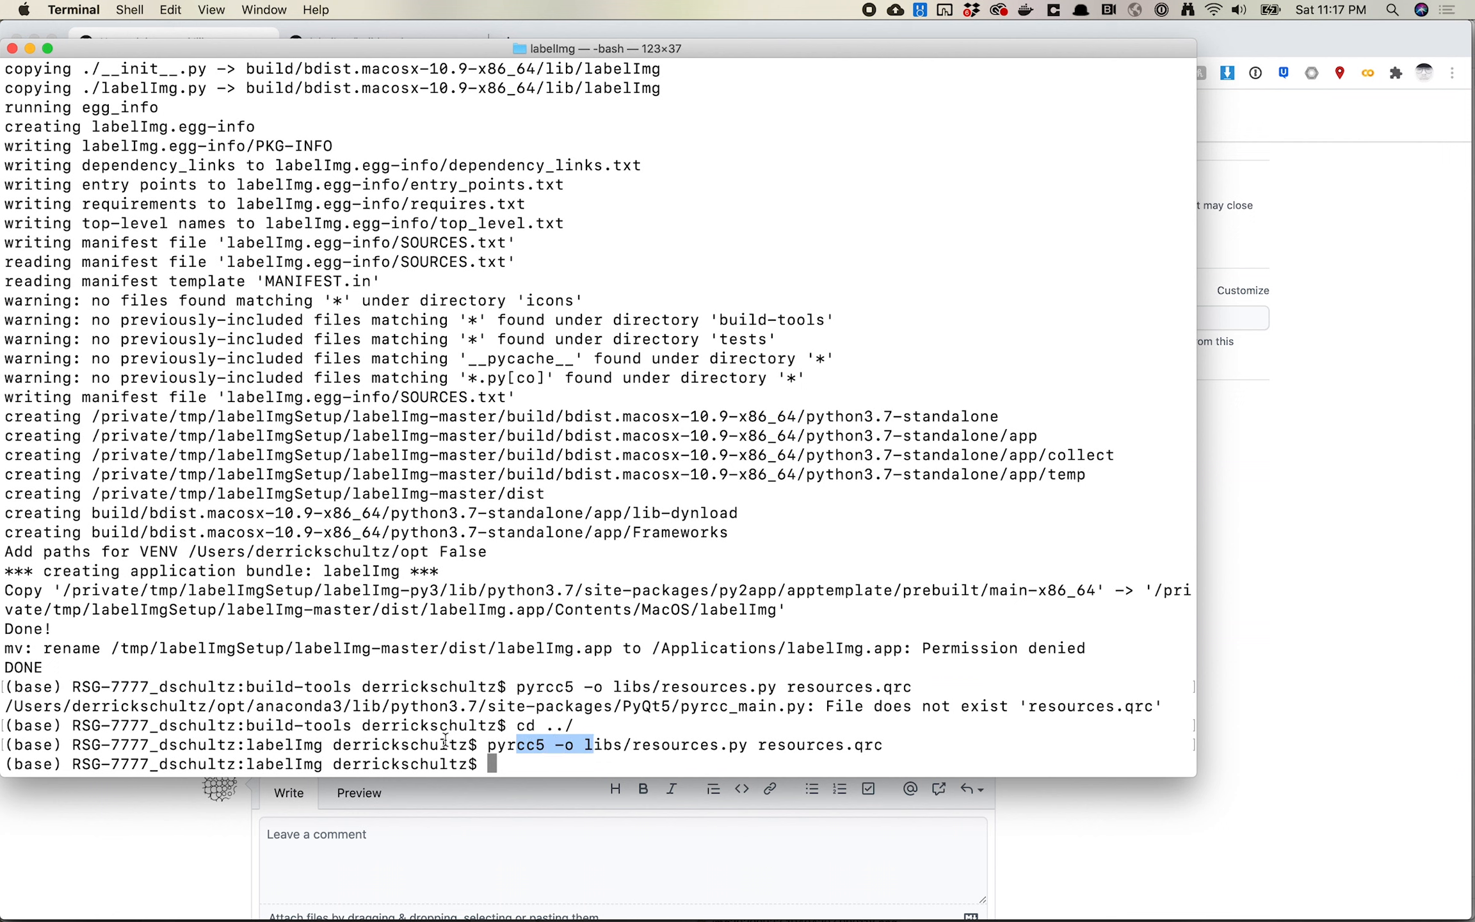
{"action": "left_click", "coordinate": [352, 725]}
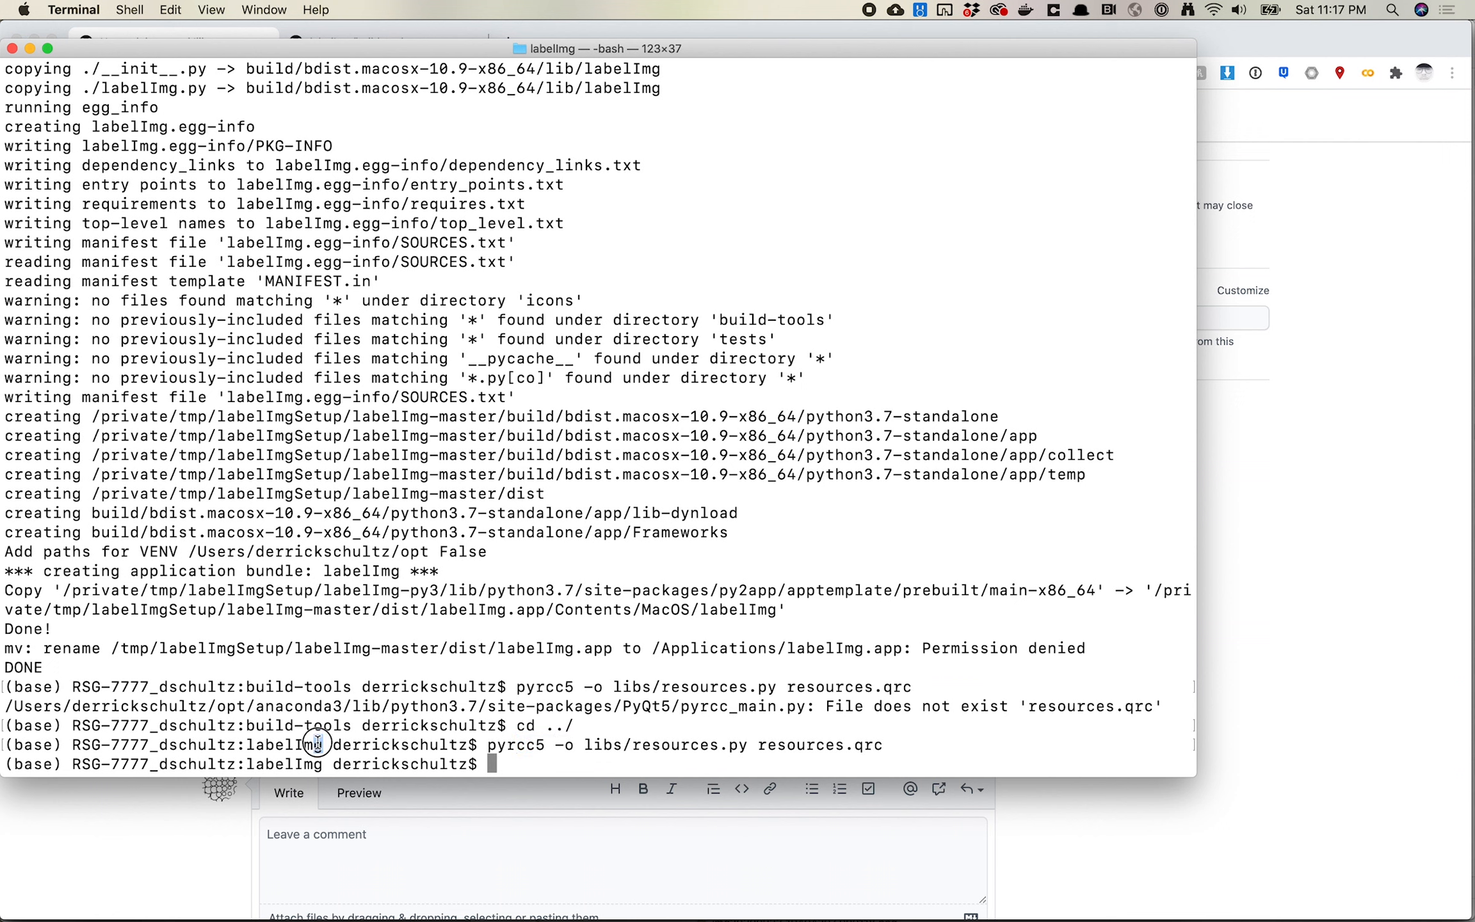
{"action": "double_click", "coordinate": [318, 743]}
{"action": "left_click", "coordinate": [395, 722]}
Step: Launch labelImg by running python labelImg.py from the labelImg directory
{"action": "type", "text": "python "}
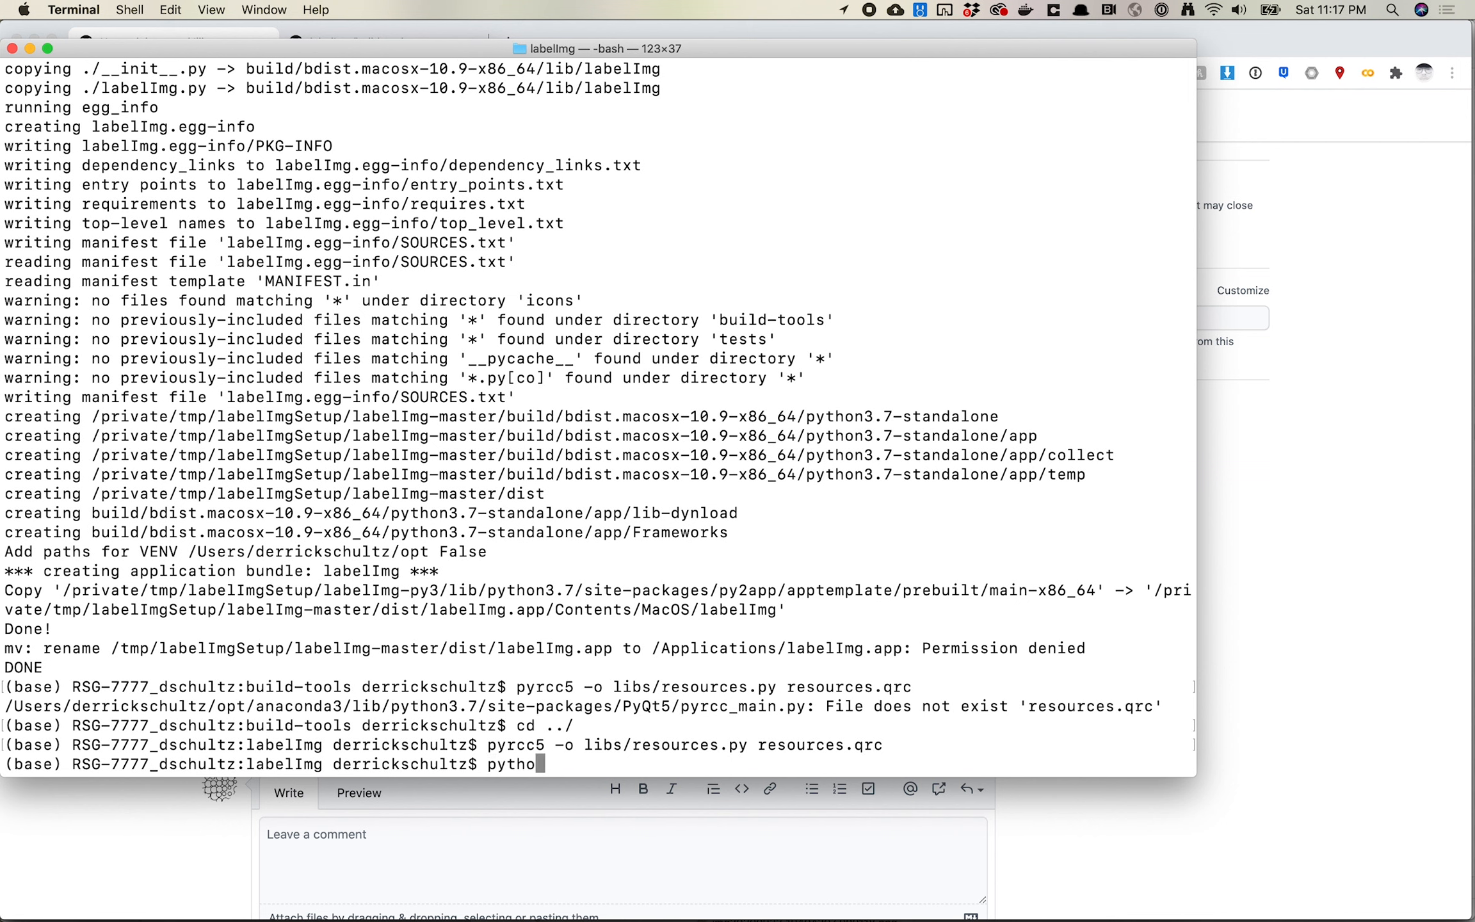
{"action": "type", "text": "labelImg.py"}
{"action": "key", "text": "Return"}
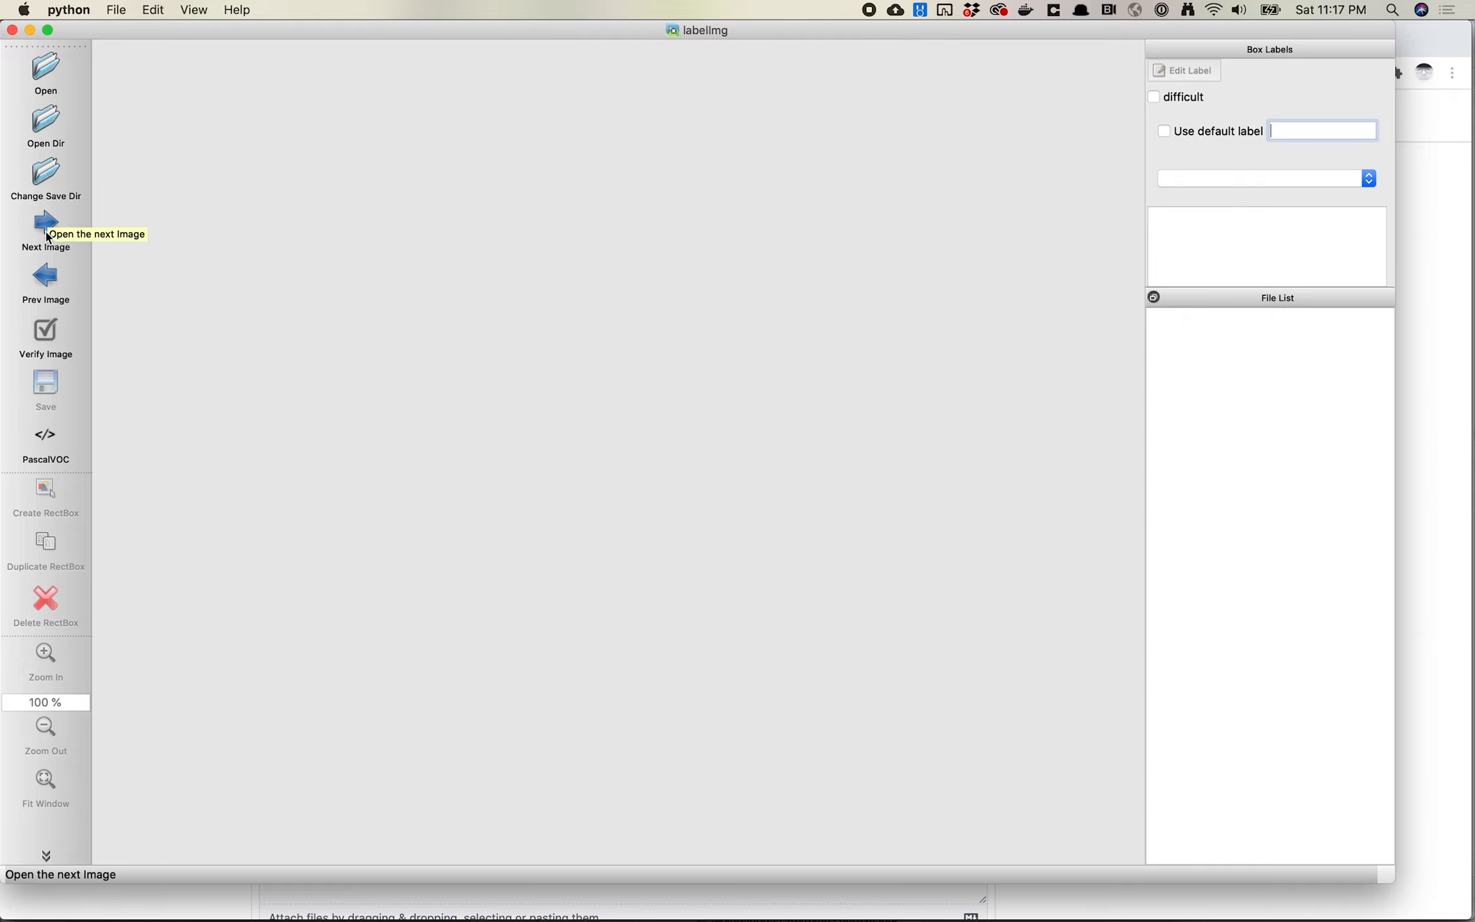
Step: Toggle the annotation save format between PascalVOC and YOLO, ending on YOLO
{"action": "left_click", "coordinate": [55, 447]}
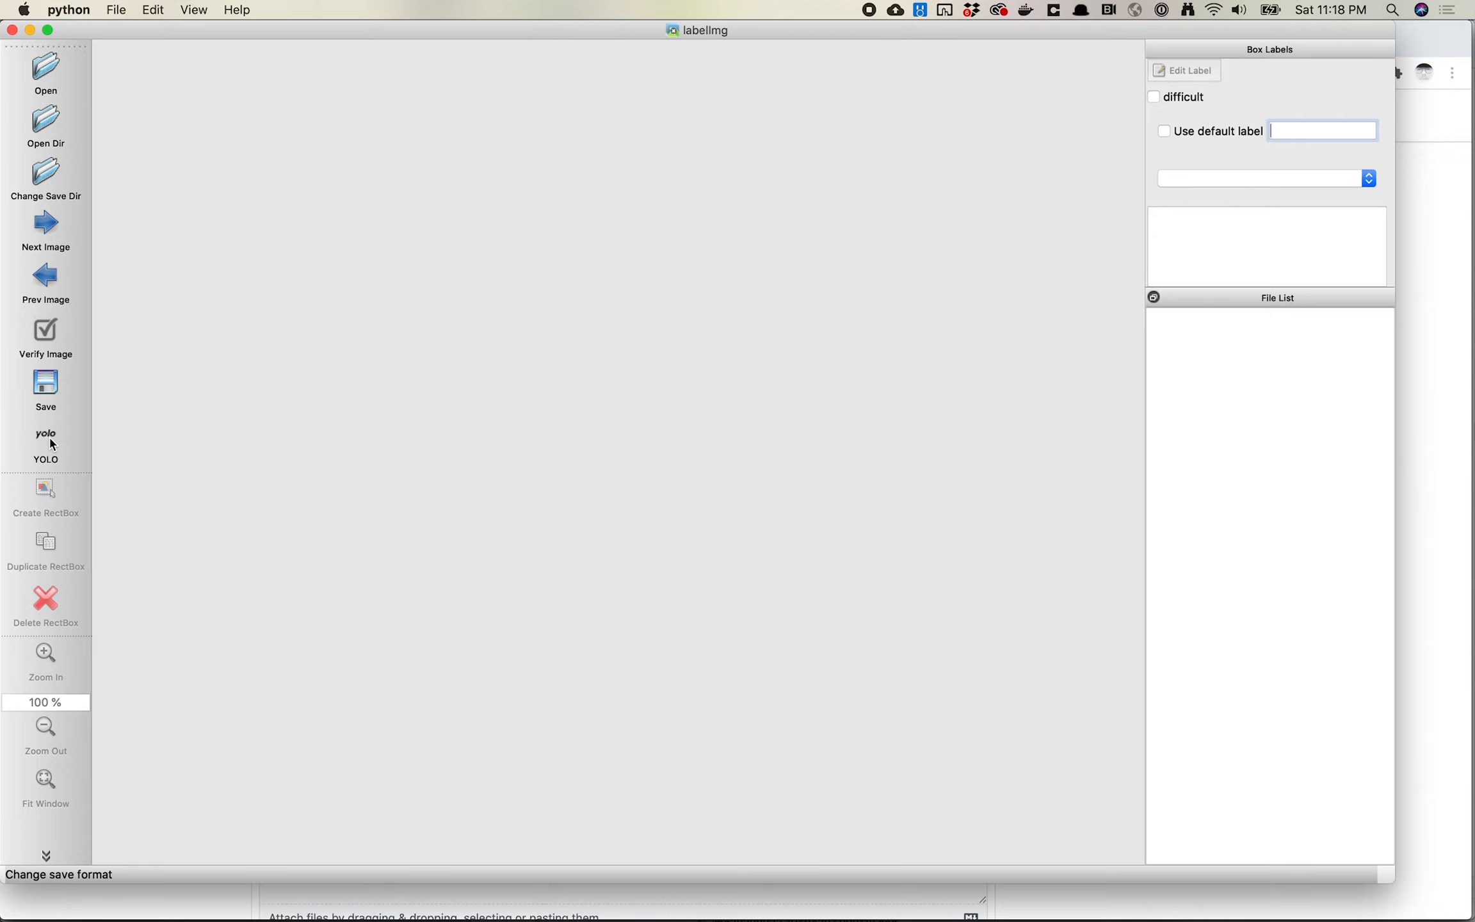
{"action": "left_click", "coordinate": [51, 443]}
{"action": "left_click", "coordinate": [53, 444]}
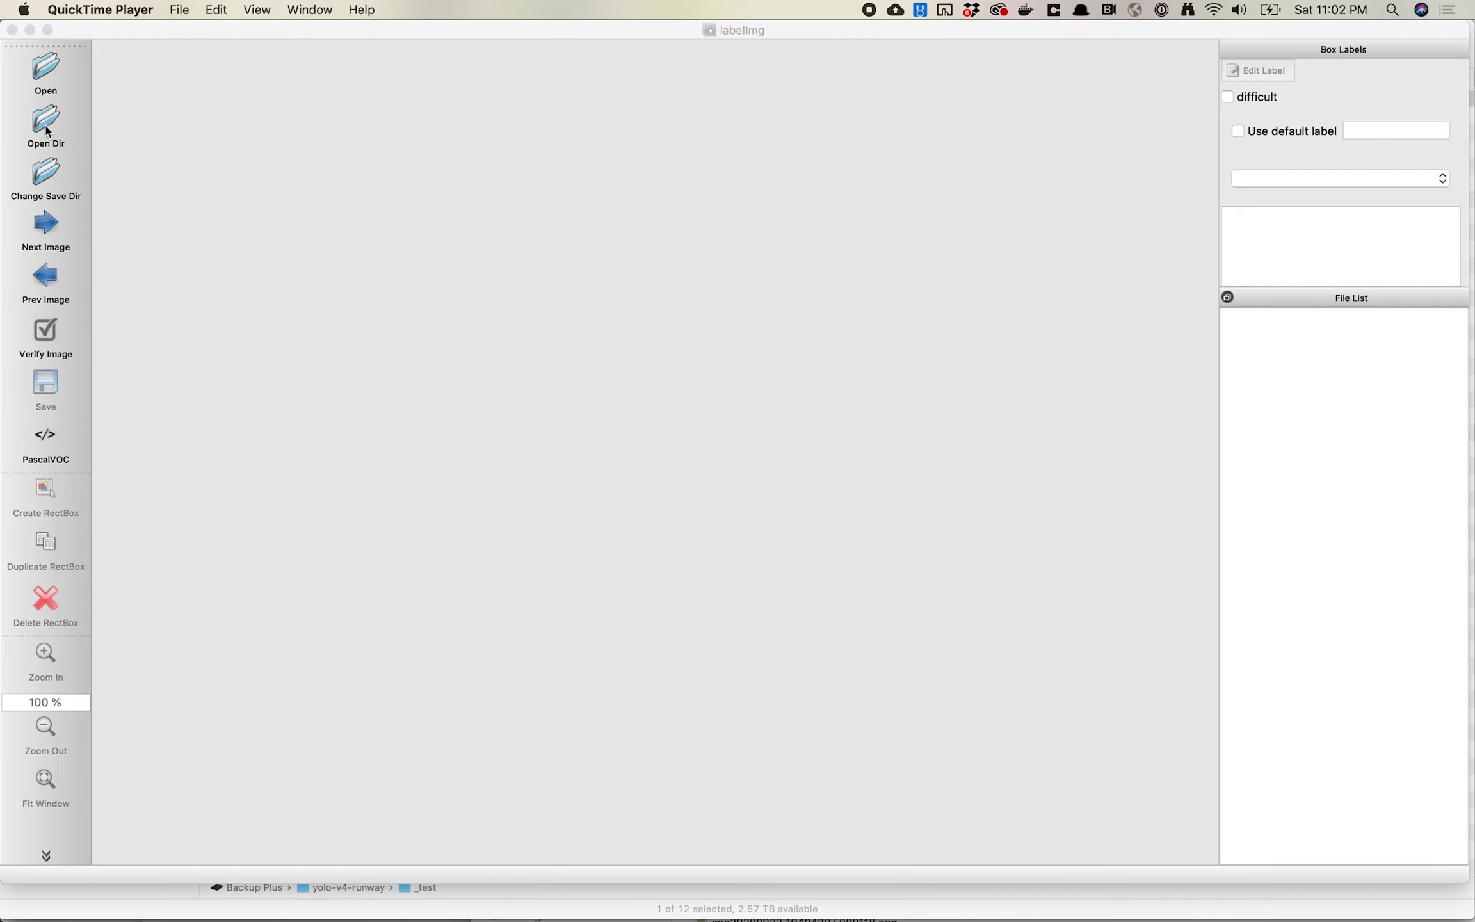
Step: Open the _test folder in yolo-v4-runway on Backup Plus as the image directory and load its first image
{"action": "left_click", "coordinate": [46, 128]}
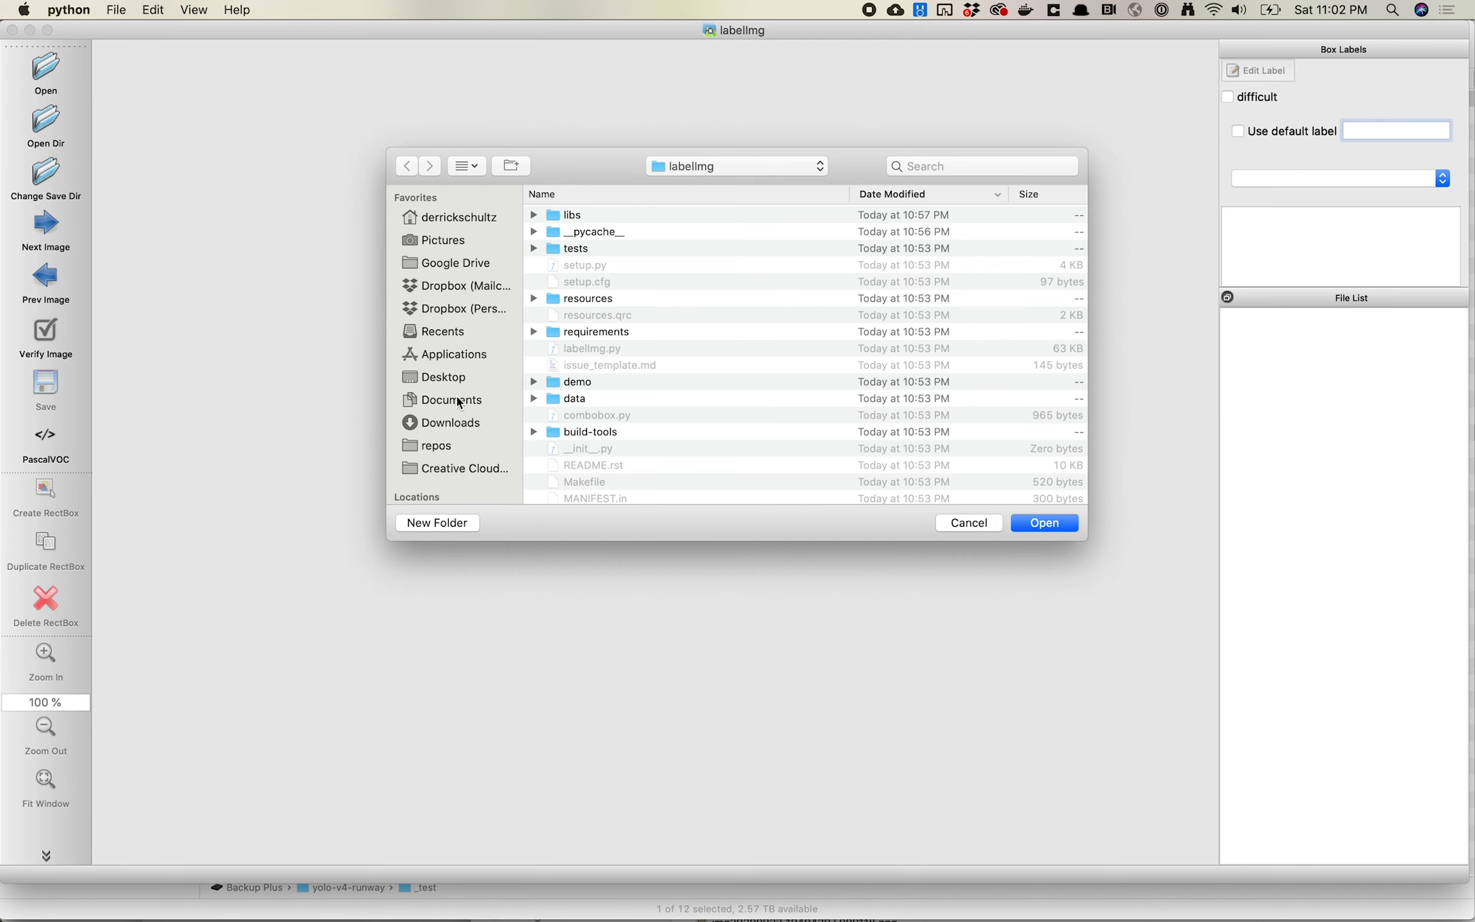
{"action": "scroll", "coordinate": [452, 397], "scroll_direction": "down", "scroll_amount": 5}
{"action": "left_click", "coordinate": [450, 335]}
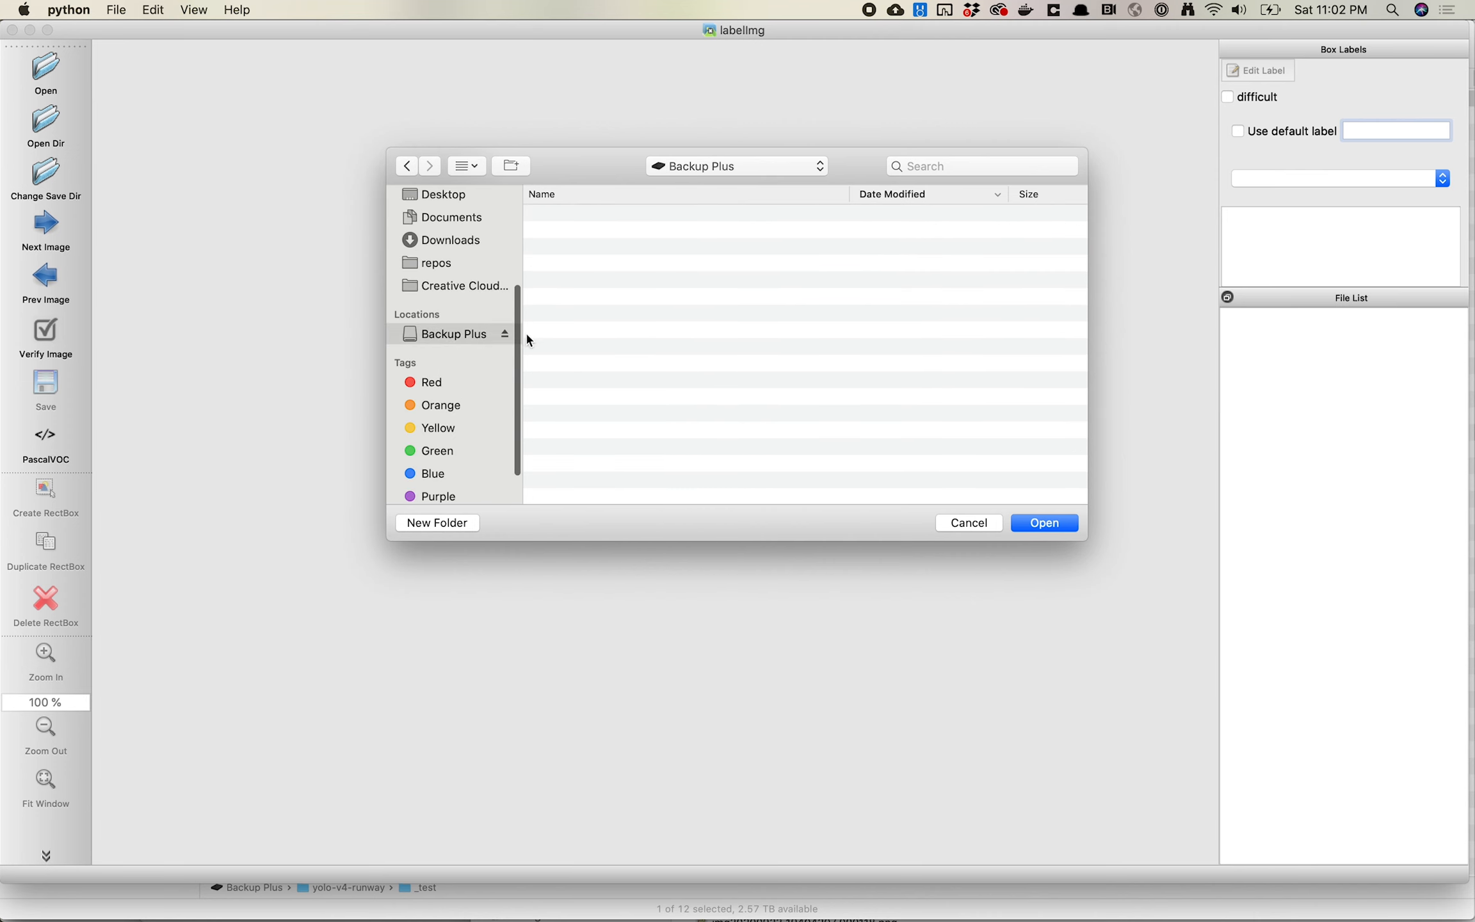
{"action": "scroll", "coordinate": [585, 481], "scroll_direction": "down", "scroll_amount": 5}
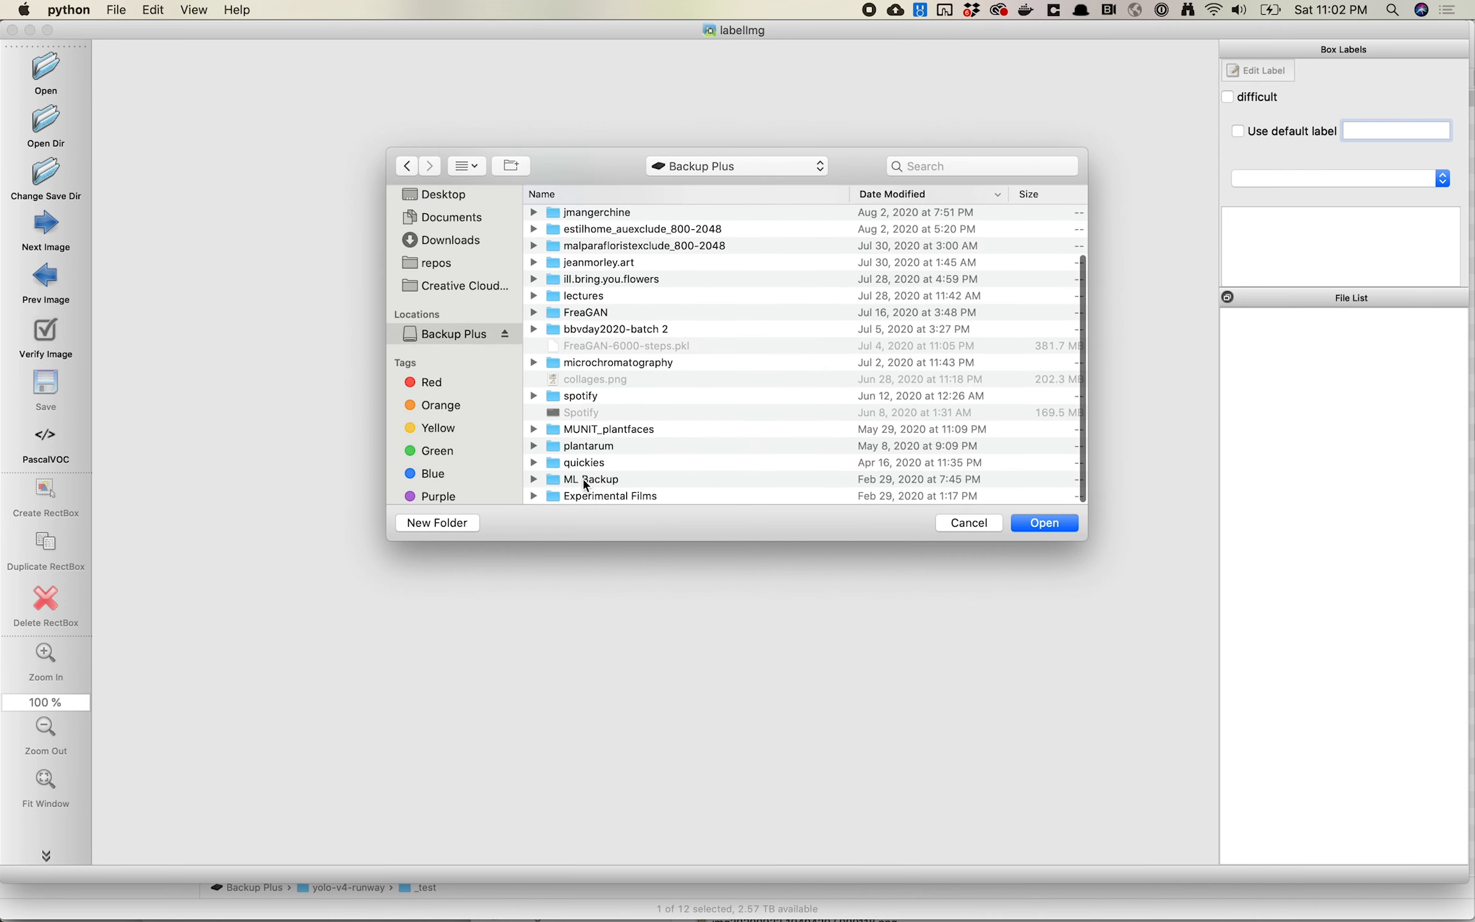
{"action": "scroll", "coordinate": [585, 406], "scroll_direction": "up", "scroll_amount": 3}
{"action": "left_click", "coordinate": [588, 248]}
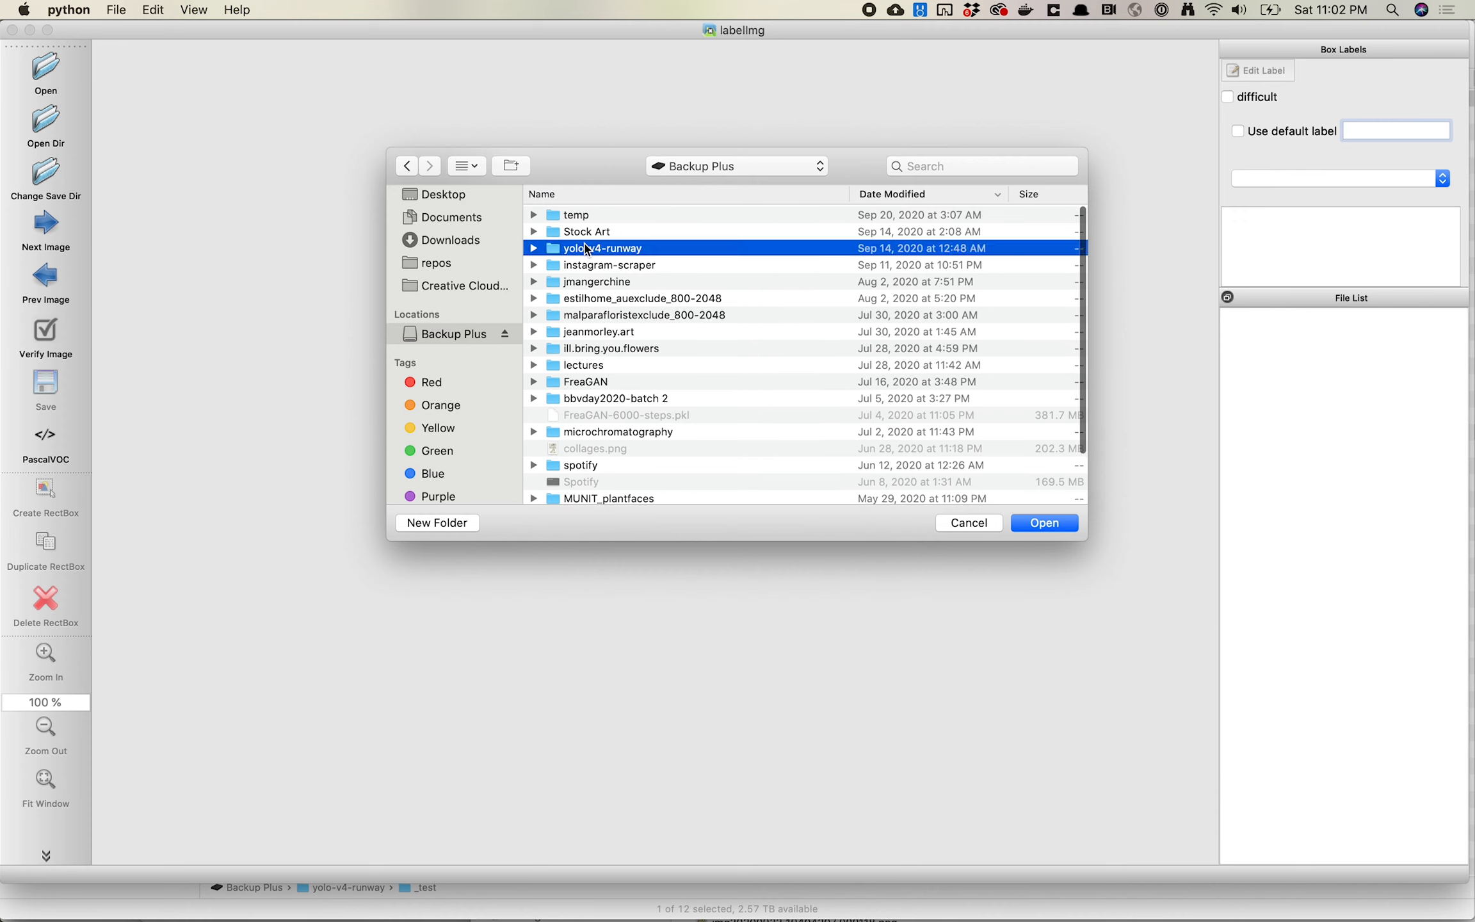
{"action": "double_click", "coordinate": [588, 249]}
{"action": "left_click", "coordinate": [571, 217]}
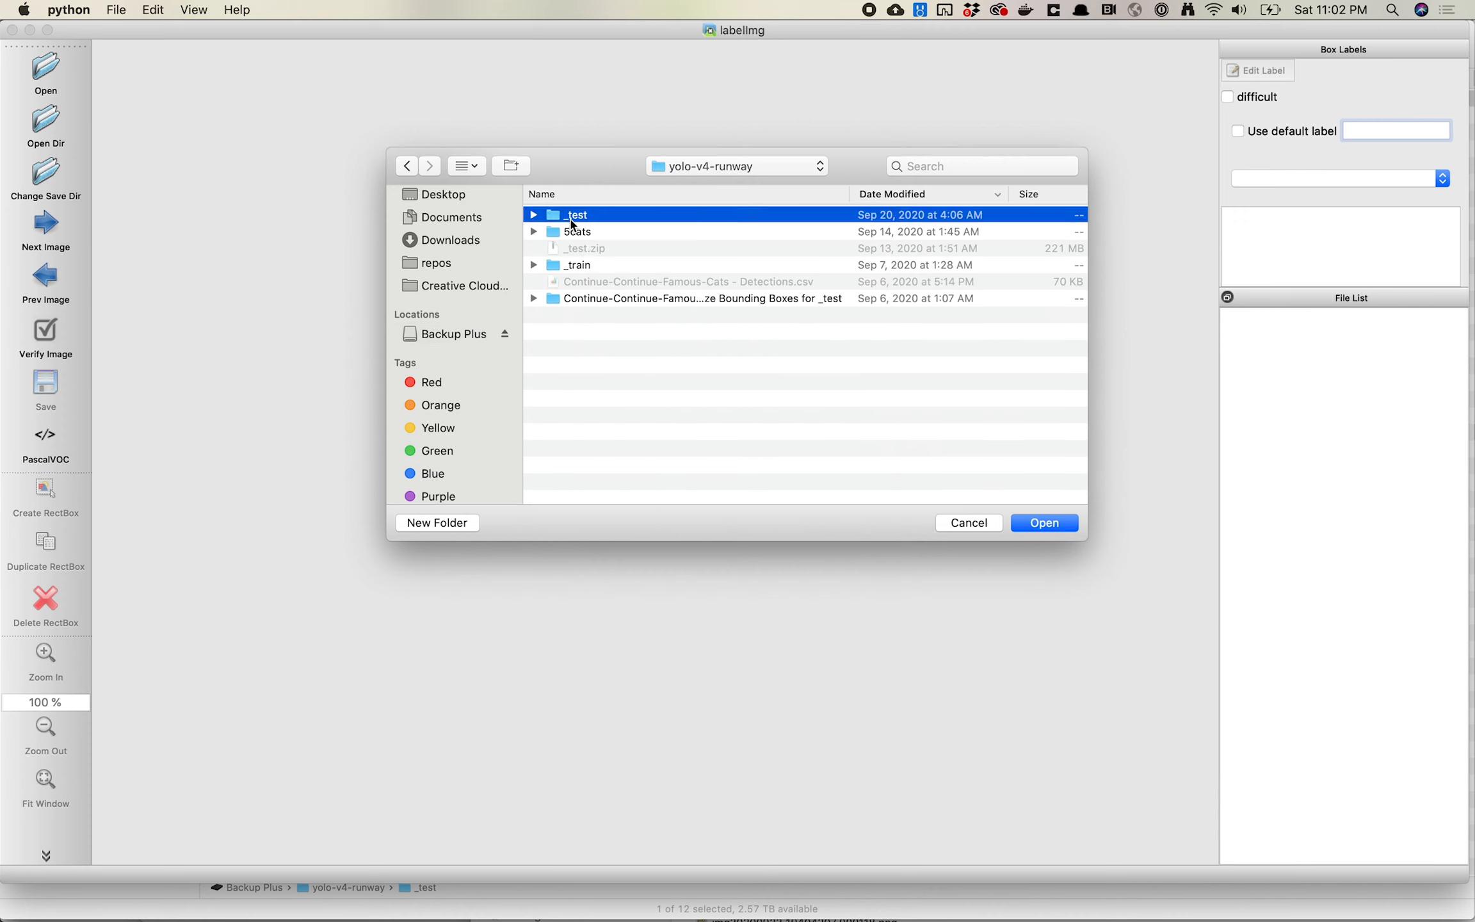
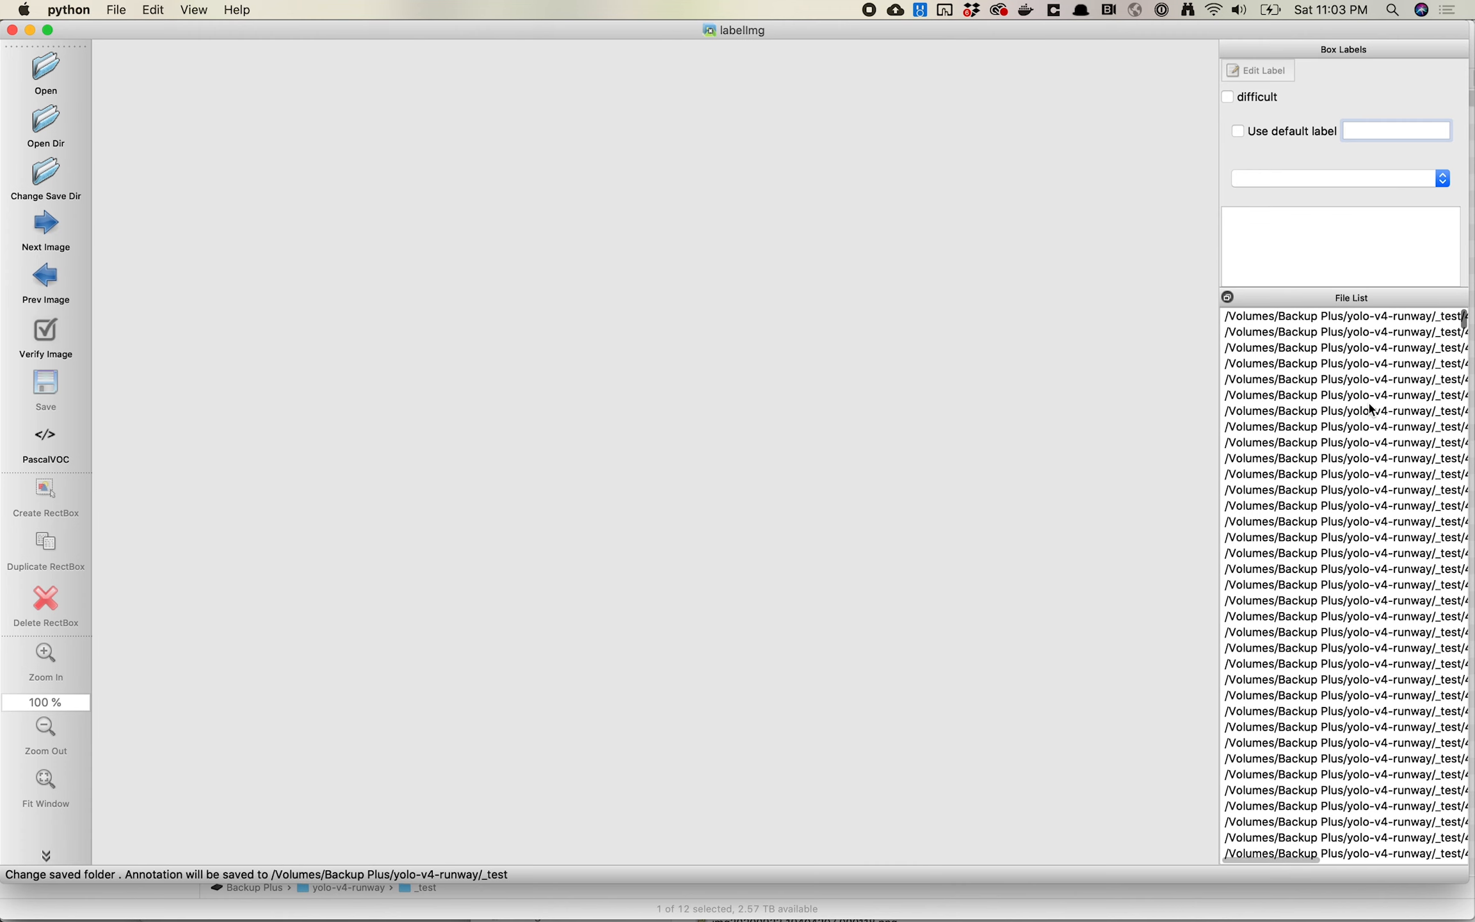
{"action": "left_click", "coordinate": [1309, 317]}
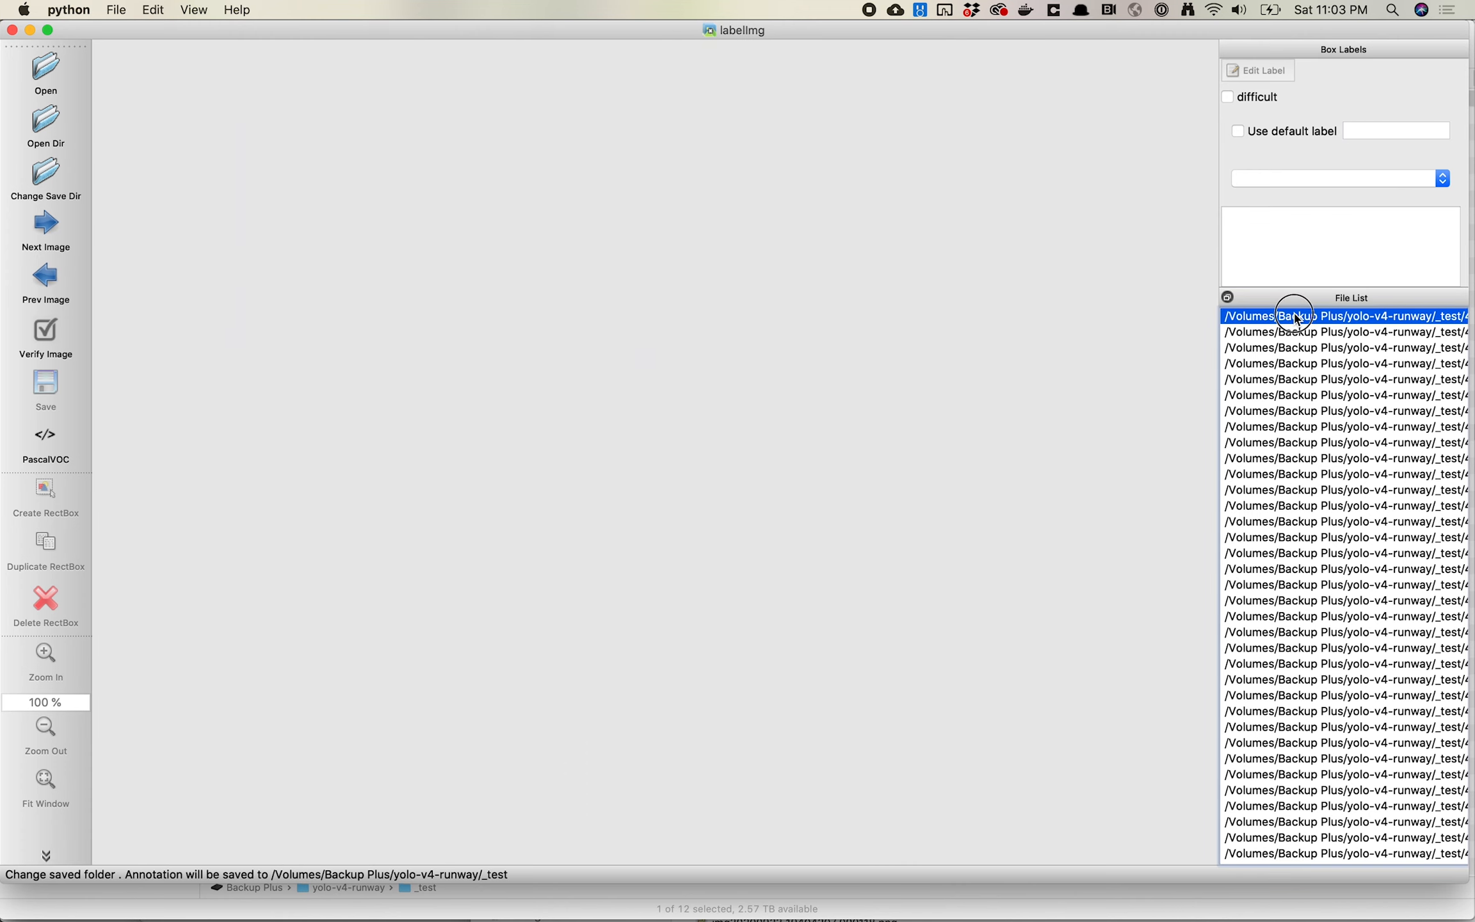
{"action": "double_click", "coordinate": [1306, 315]}
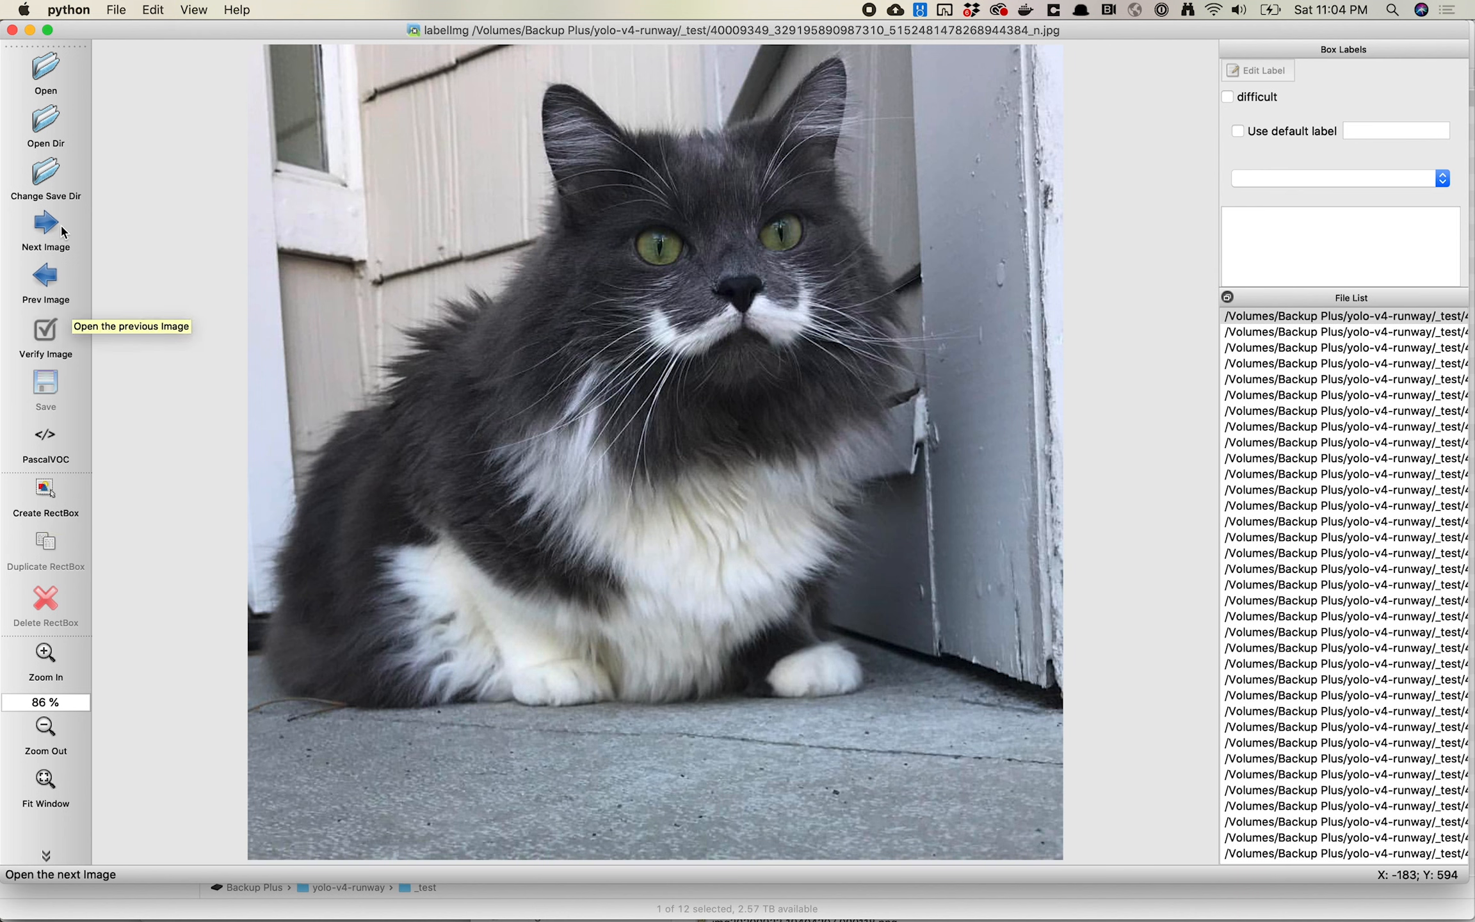
Step: Set the annotation save format for the loaded cat images to YOLO
{"action": "left_click", "coordinate": [46, 440]}
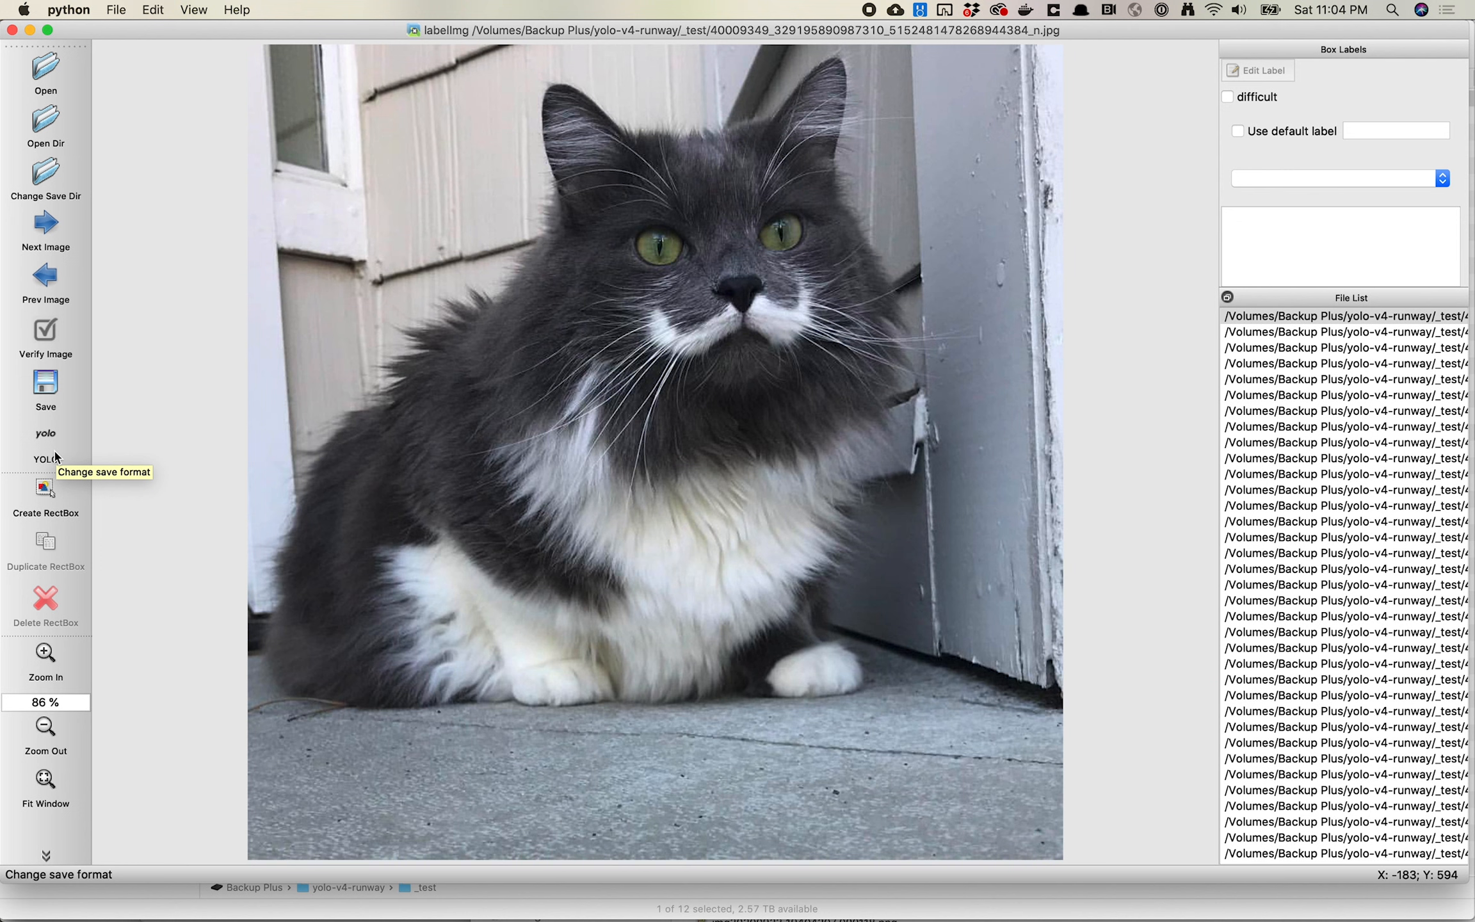
{"action": "left_click", "coordinate": [55, 451]}
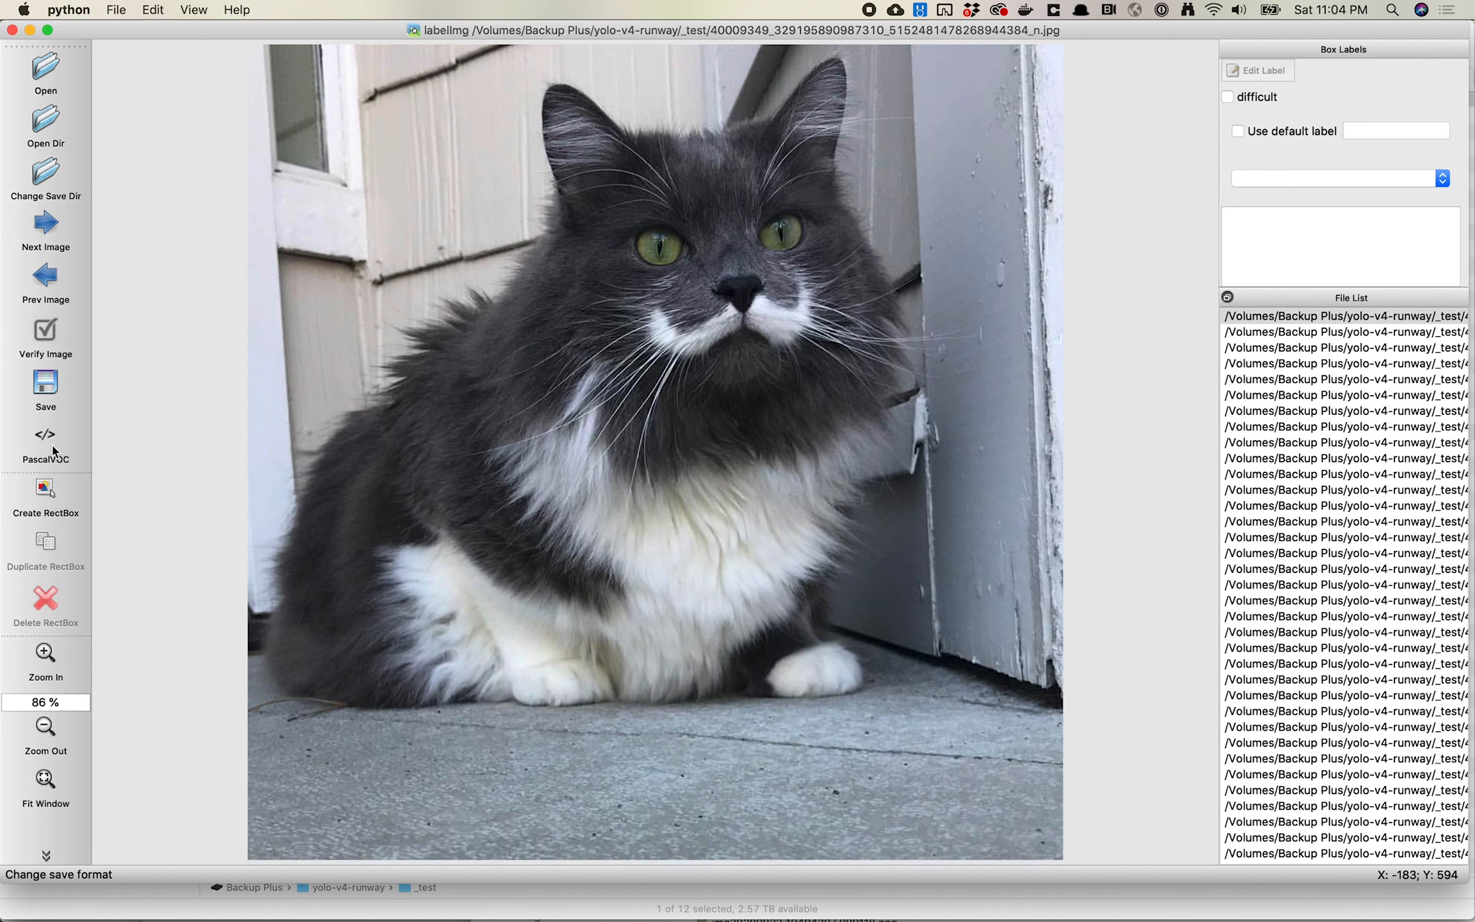
{"action": "left_click", "coordinate": [51, 441]}
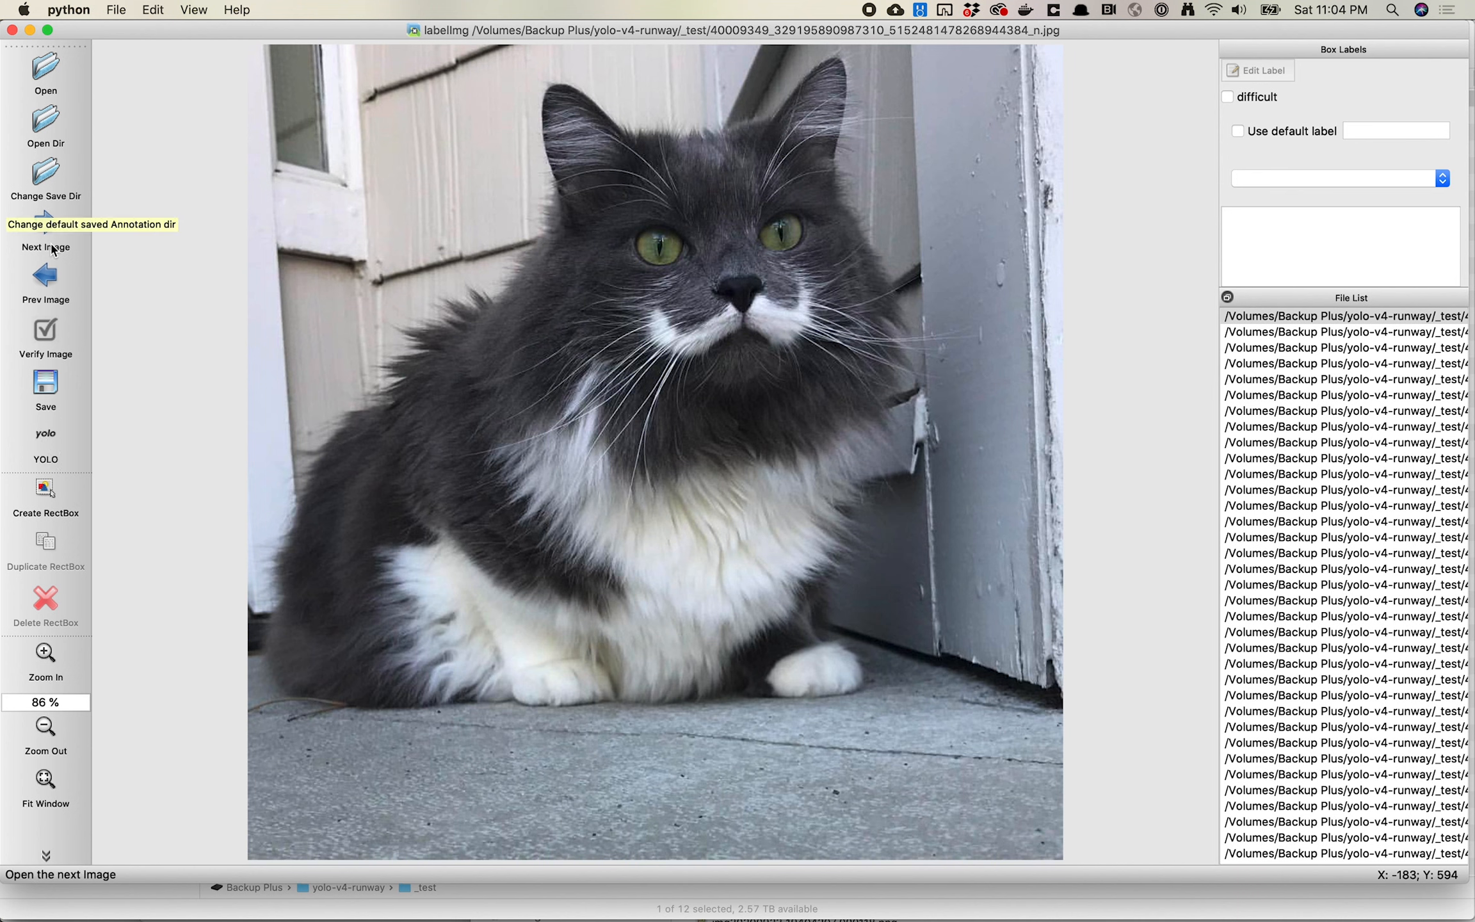
Step: Draw a box about 529 by 588 pixels around the cat's head labelled Hamilton, and advance to the next image
{"action": "left_click", "coordinate": [49, 493]}
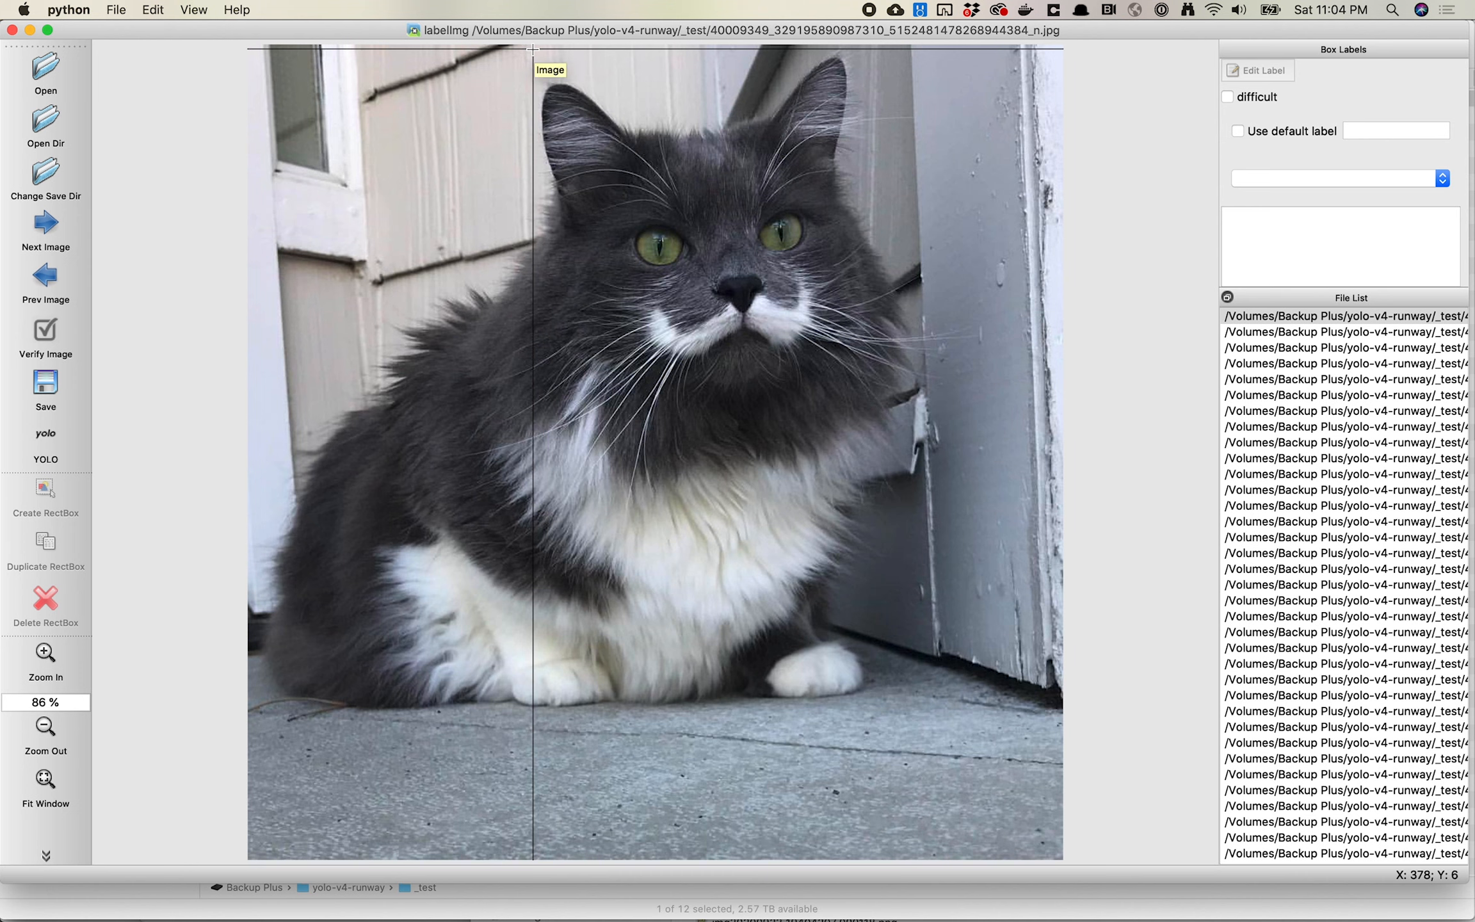
{"action": "mouse_move", "coordinate": [533, 48]}
{"action": "left_mouse_down"}
{"action": "mouse_move", "coordinate": [882, 375]}
{"action": "mouse_move", "coordinate": [919, 491]}
{"action": "mouse_move", "coordinate": [933, 491]}
{"action": "left_mouse_up"}
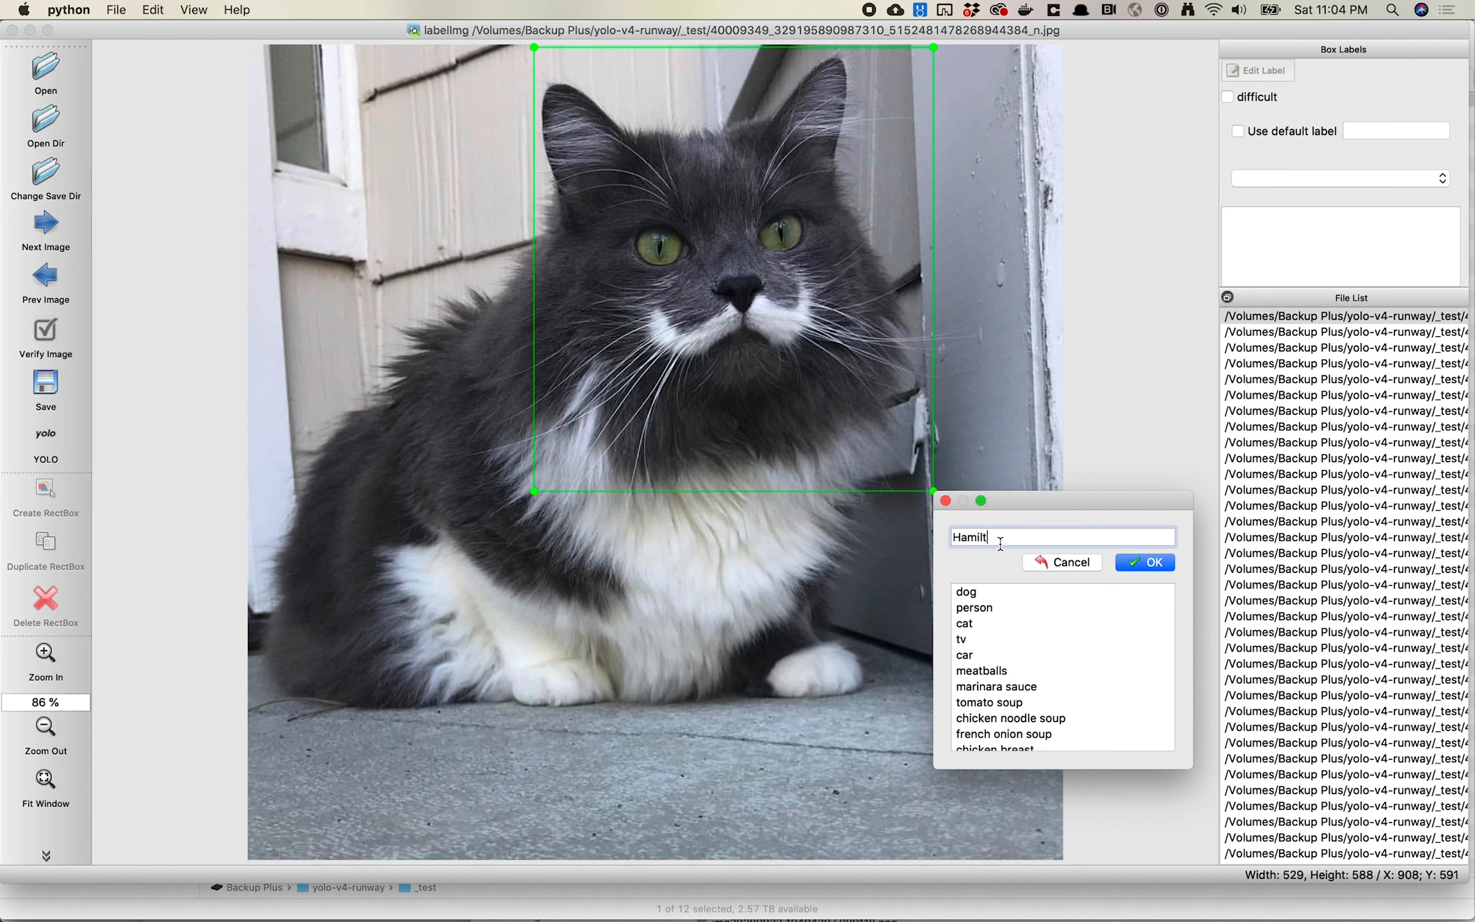
{"action": "left_click", "coordinate": [1142, 563]}
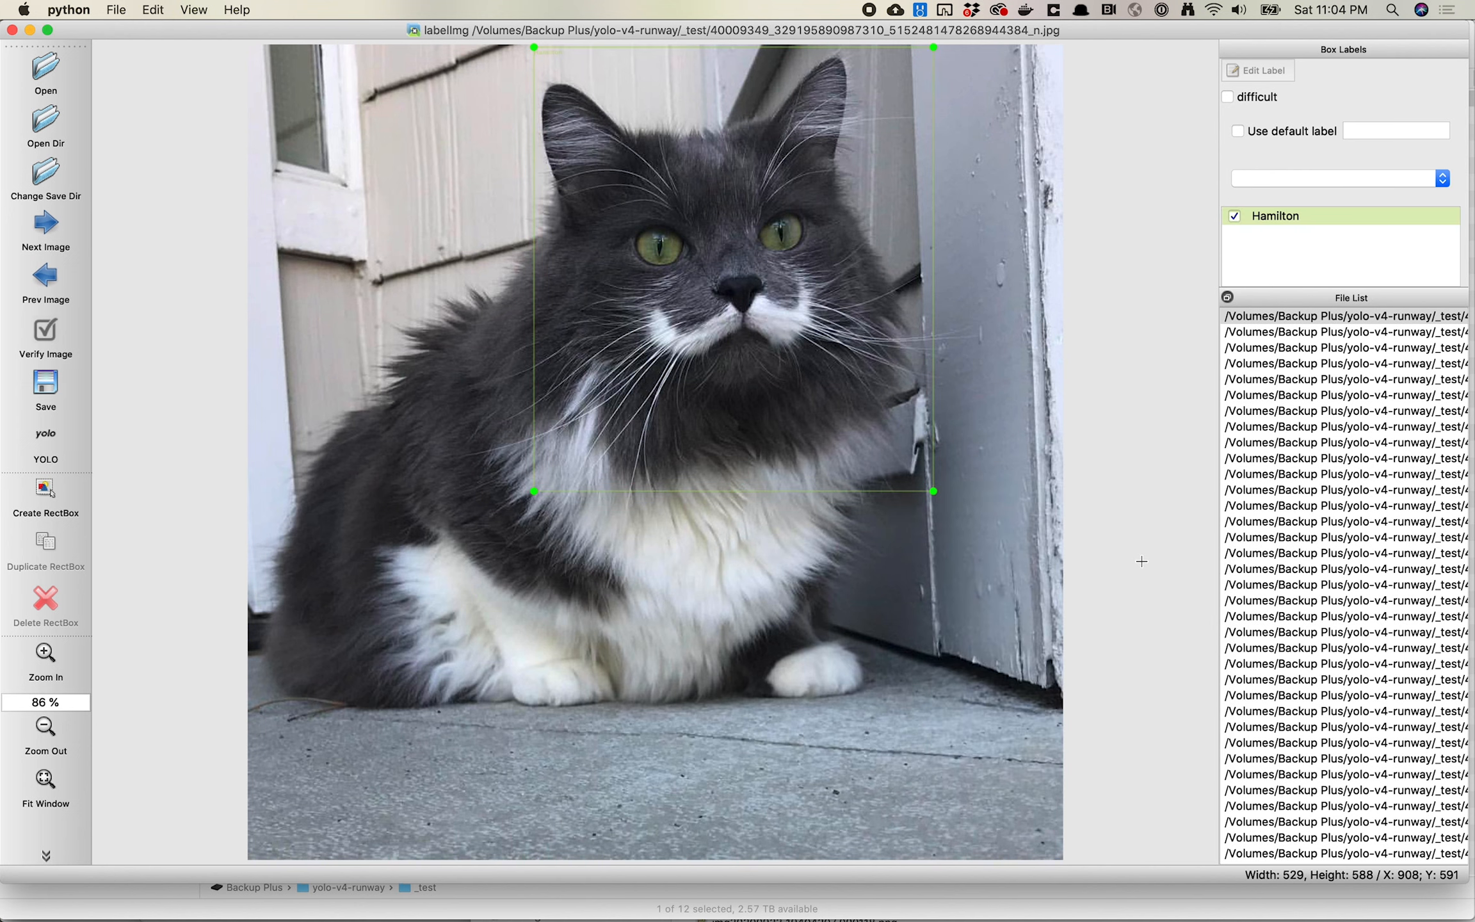
{"action": "left_click", "coordinate": [50, 227]}
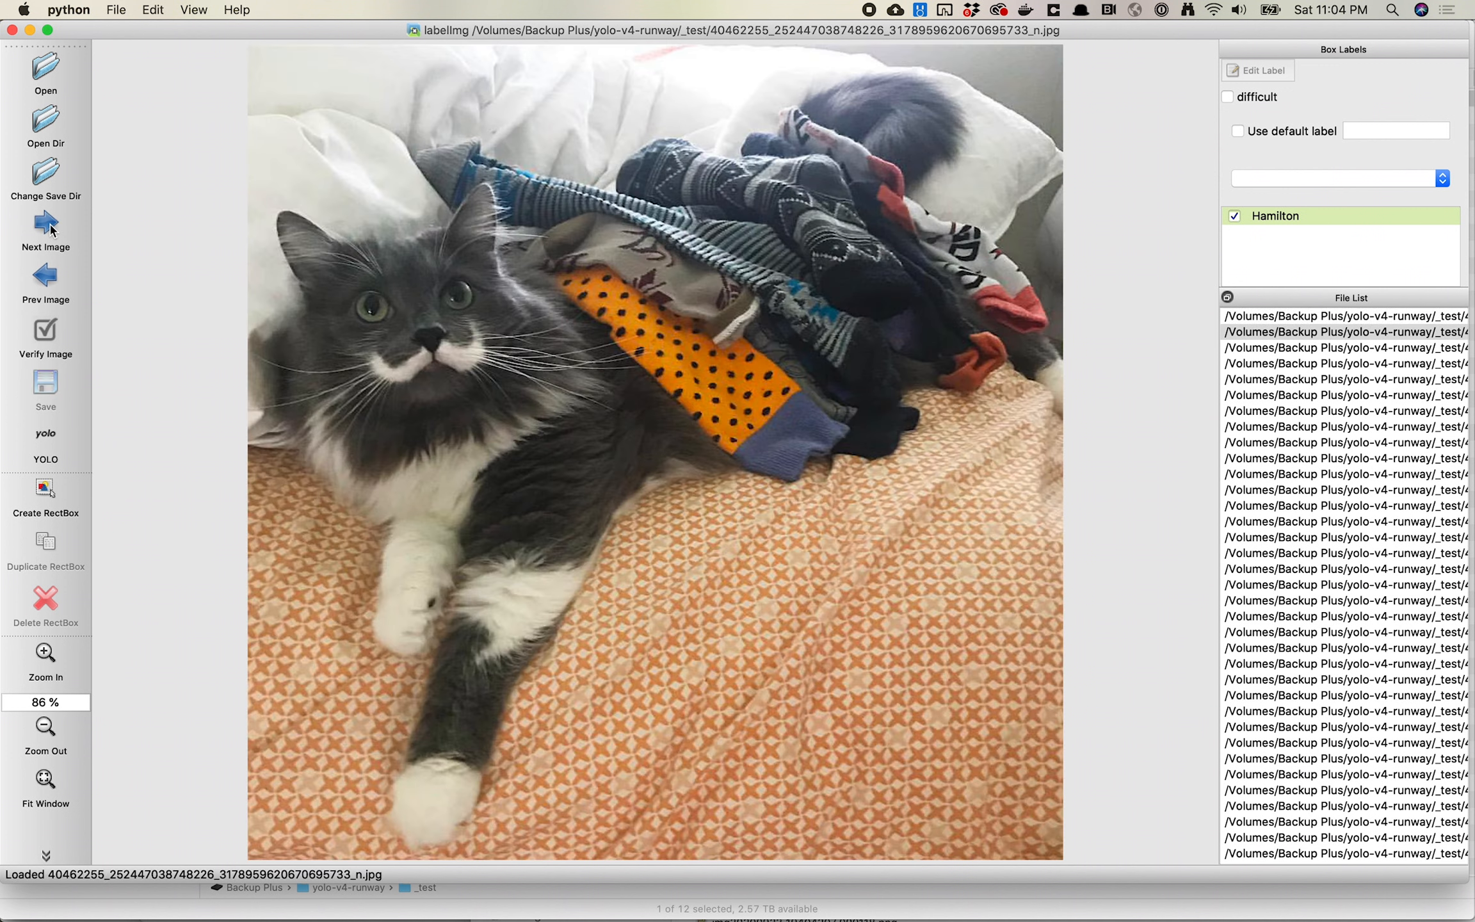
Step: Review the display and saving options and turn on Advanced Mode
{"action": "left_click", "coordinate": [194, 9]}
{"action": "mouse_move", "coordinate": [159, 6]}
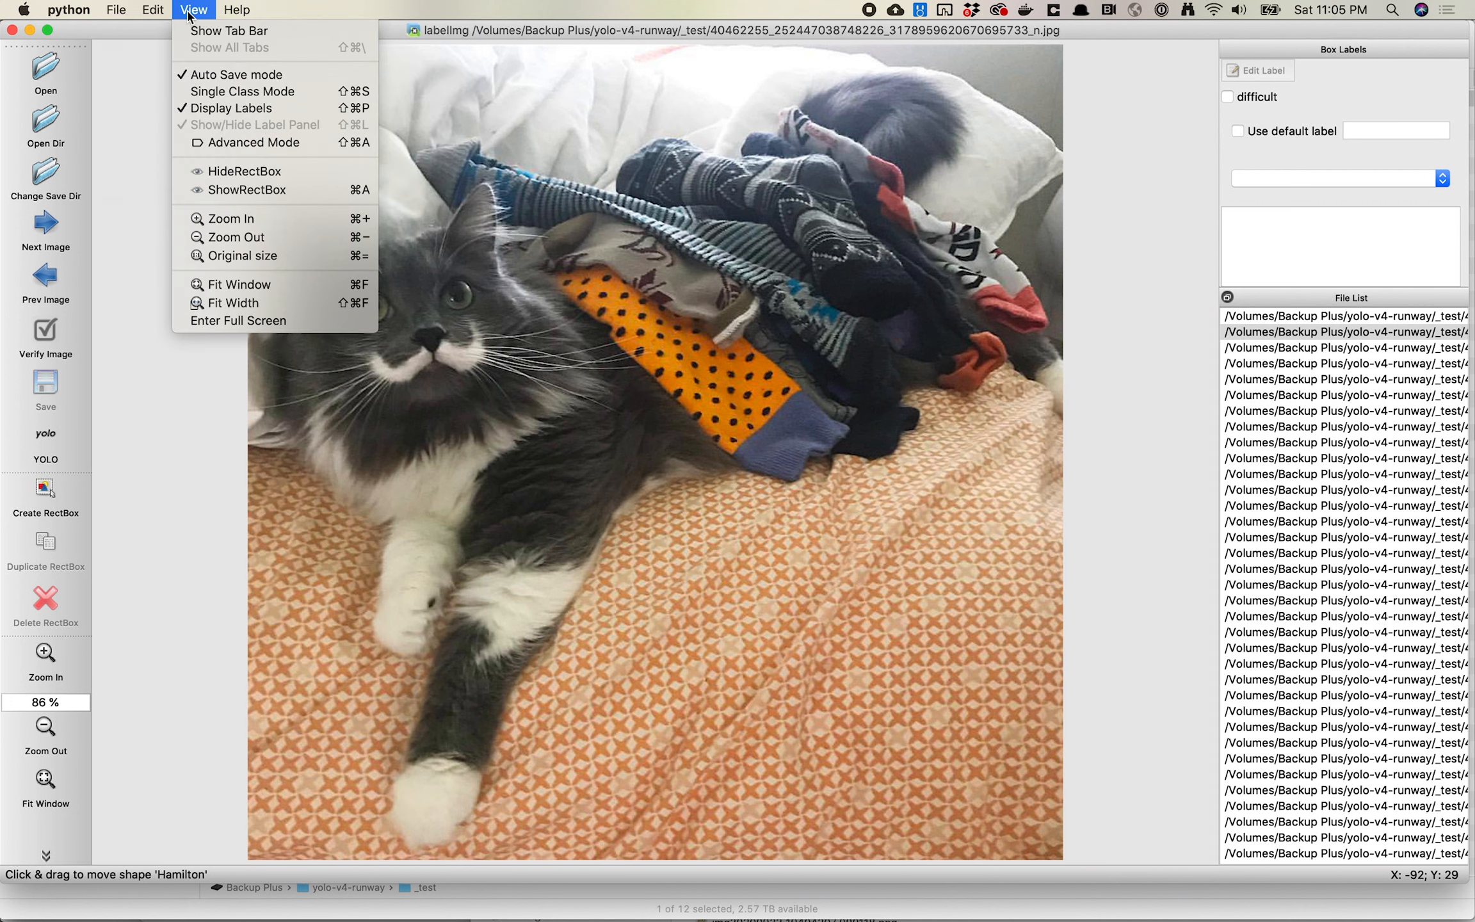
{"action": "left_click", "coordinate": [112, 436]}
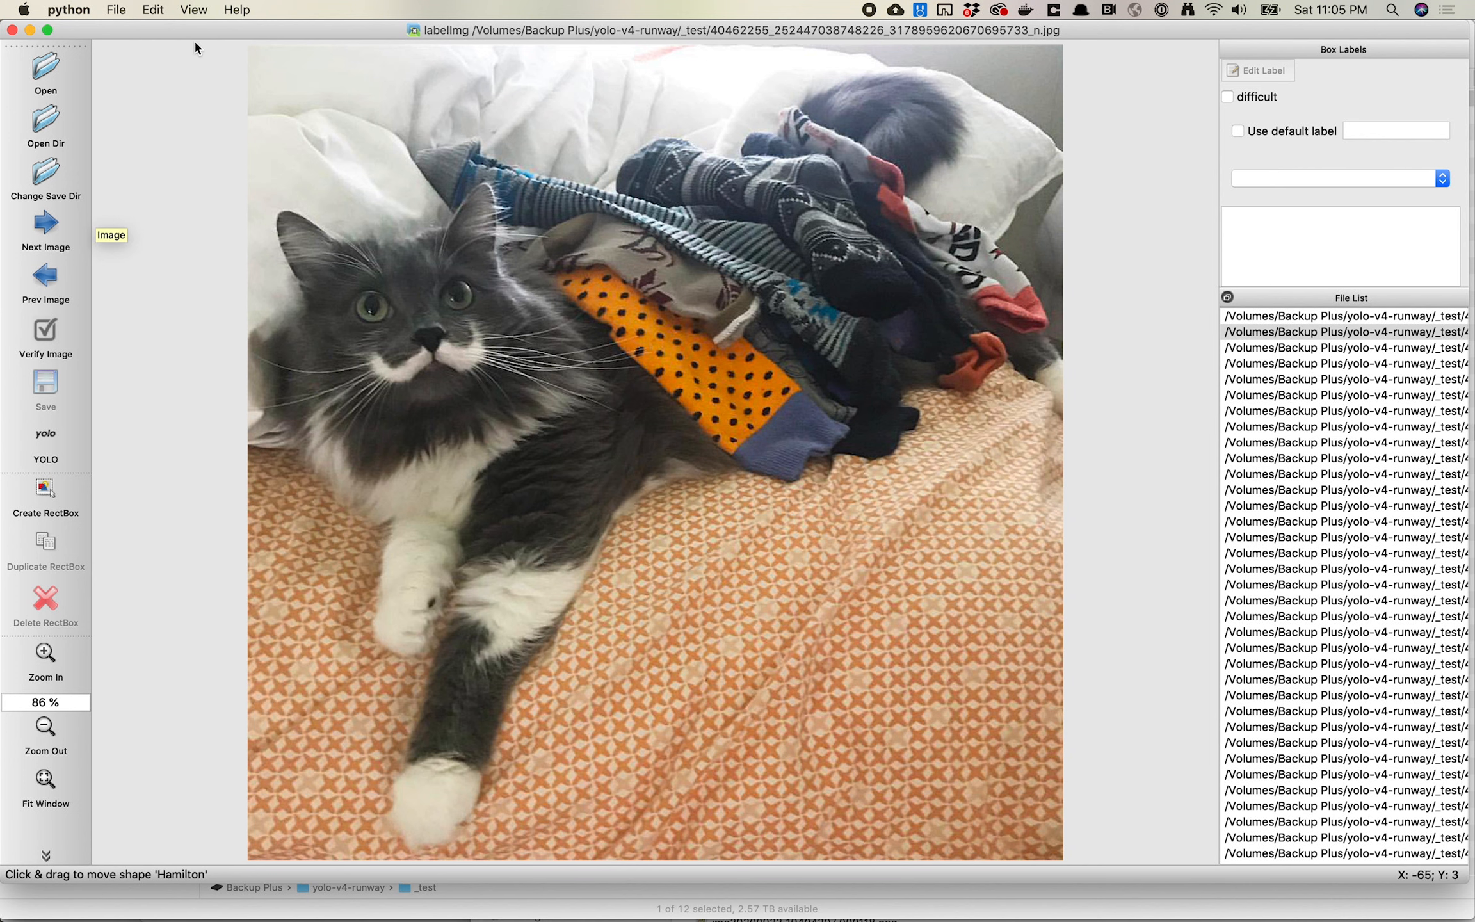
{"action": "left_click", "coordinate": [192, 9]}
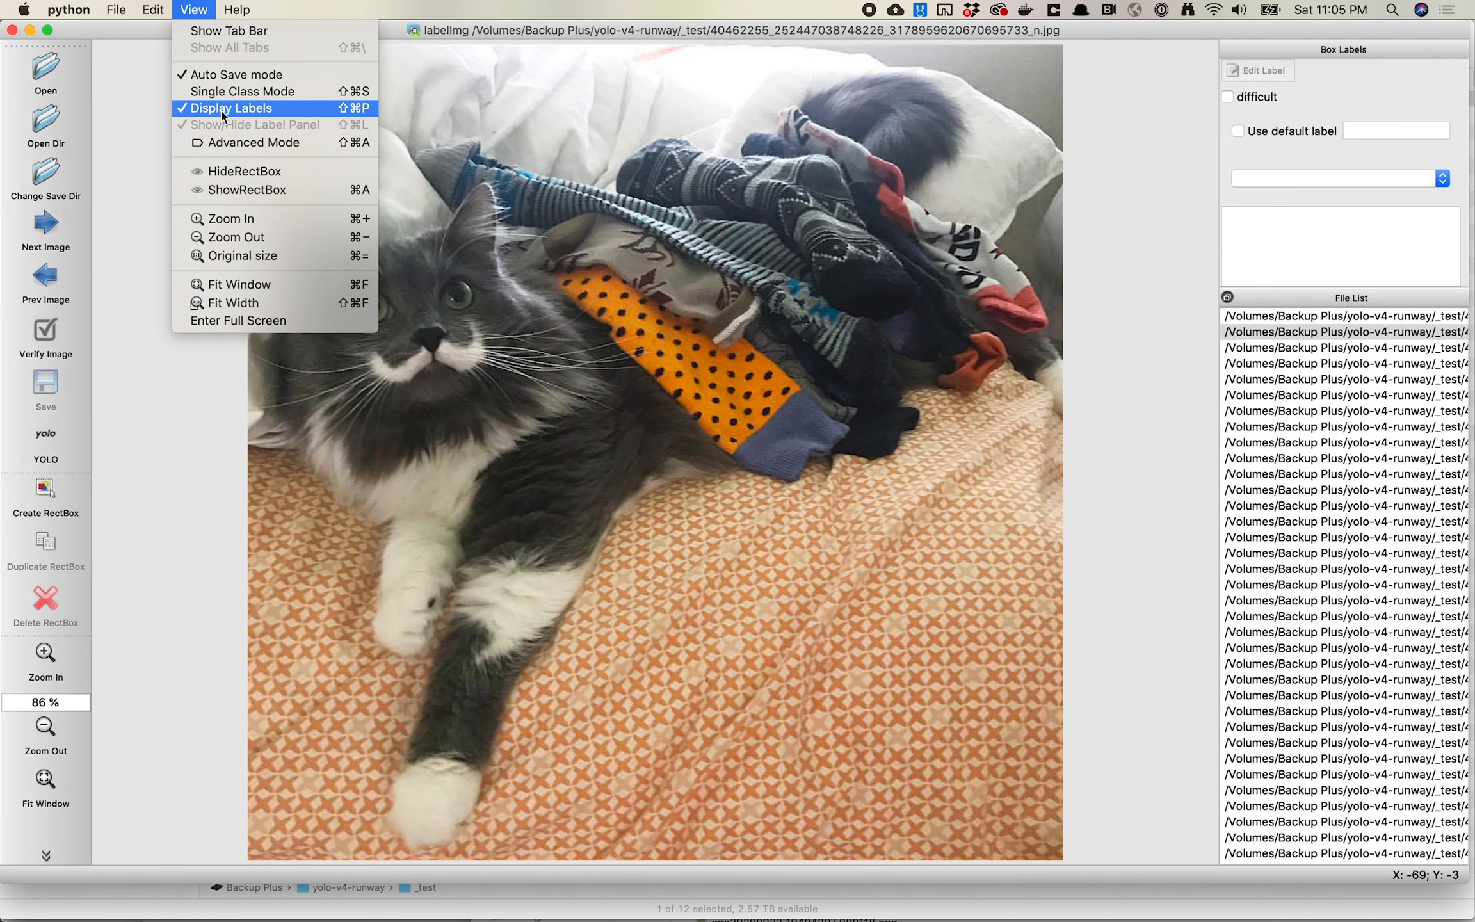
{"action": "left_click", "coordinate": [225, 144]}
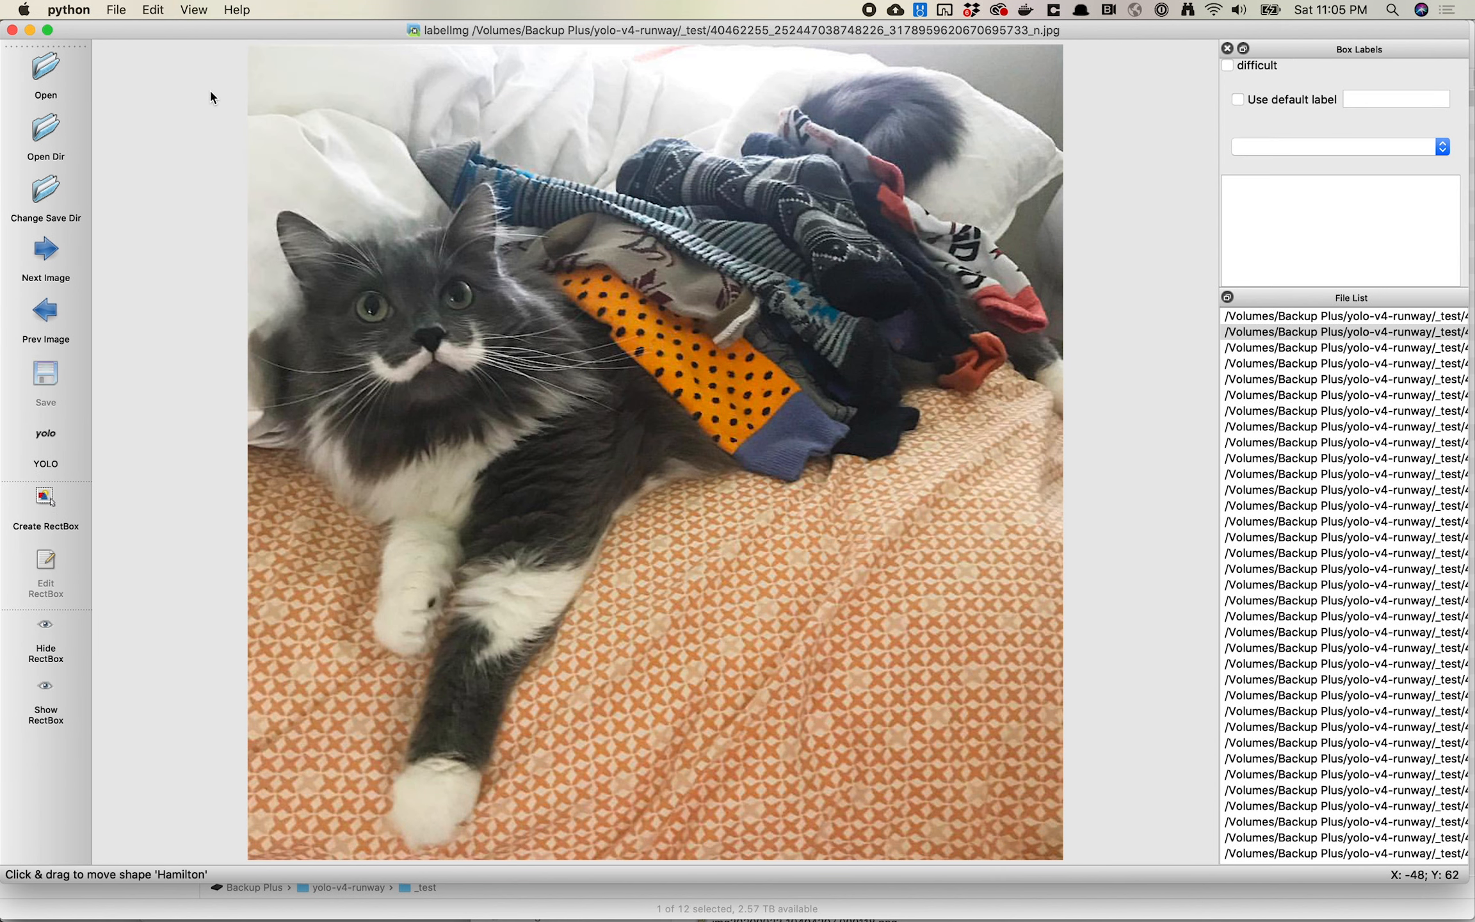
{"action": "left_click", "coordinate": [194, 10]}
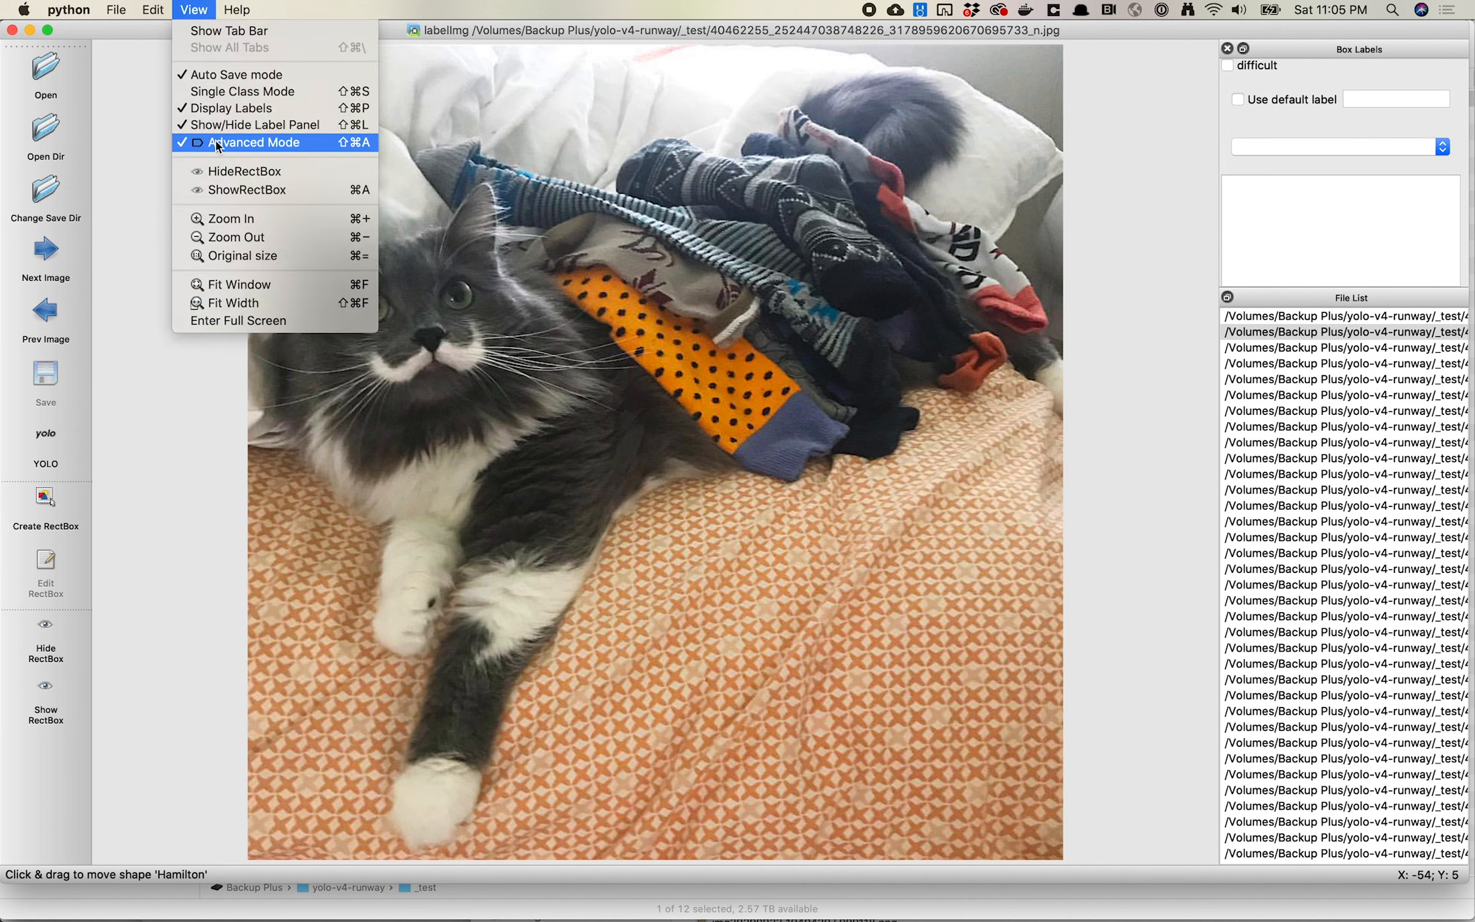
{"action": "mouse_move", "coordinate": [167, 9]}
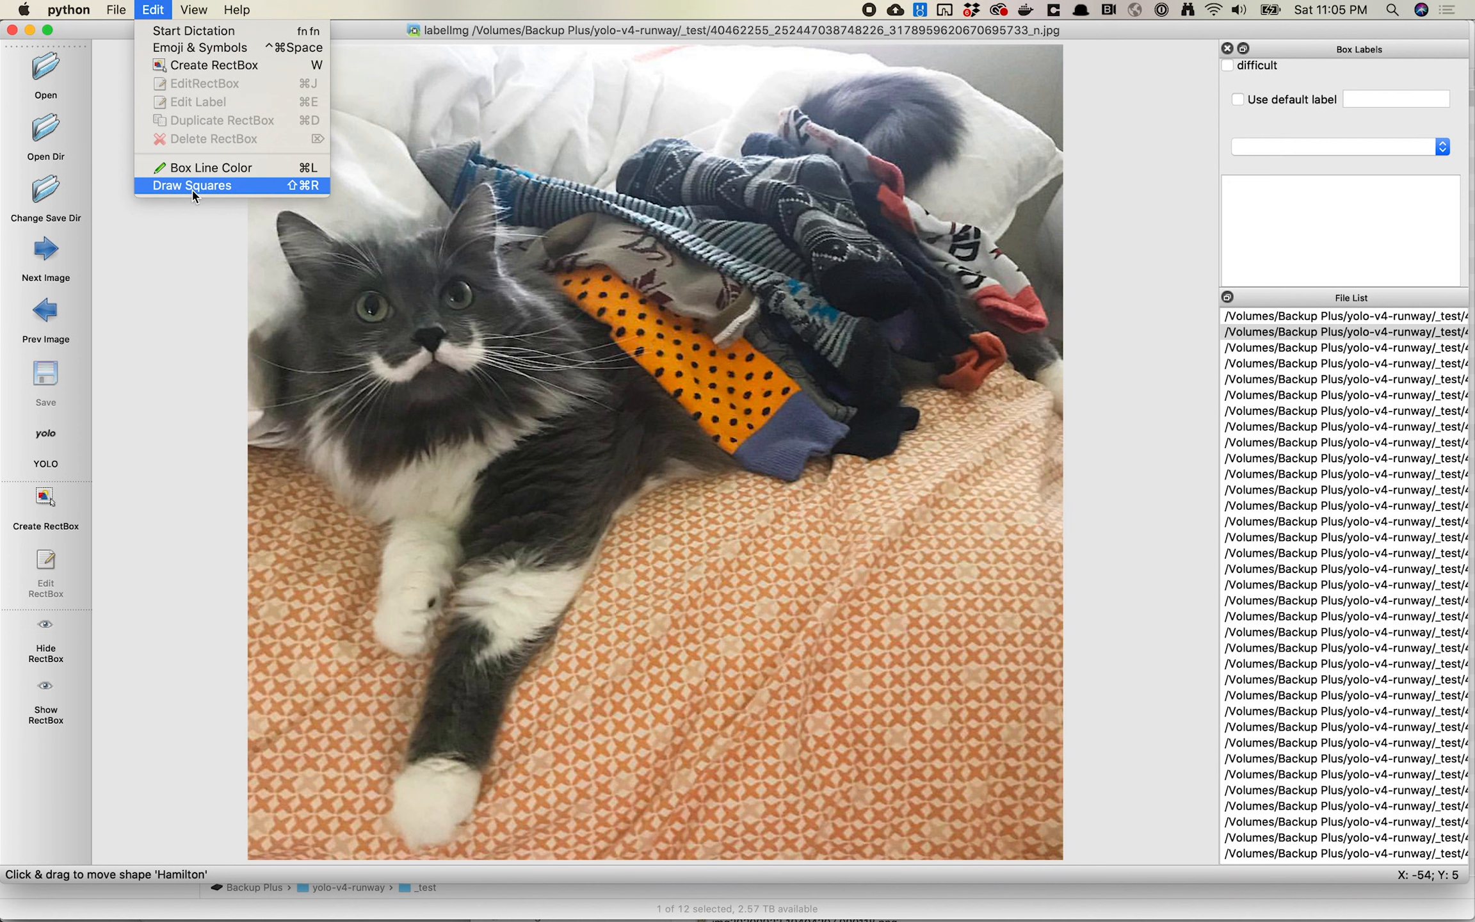
{"action": "left_click", "coordinate": [180, 237]}
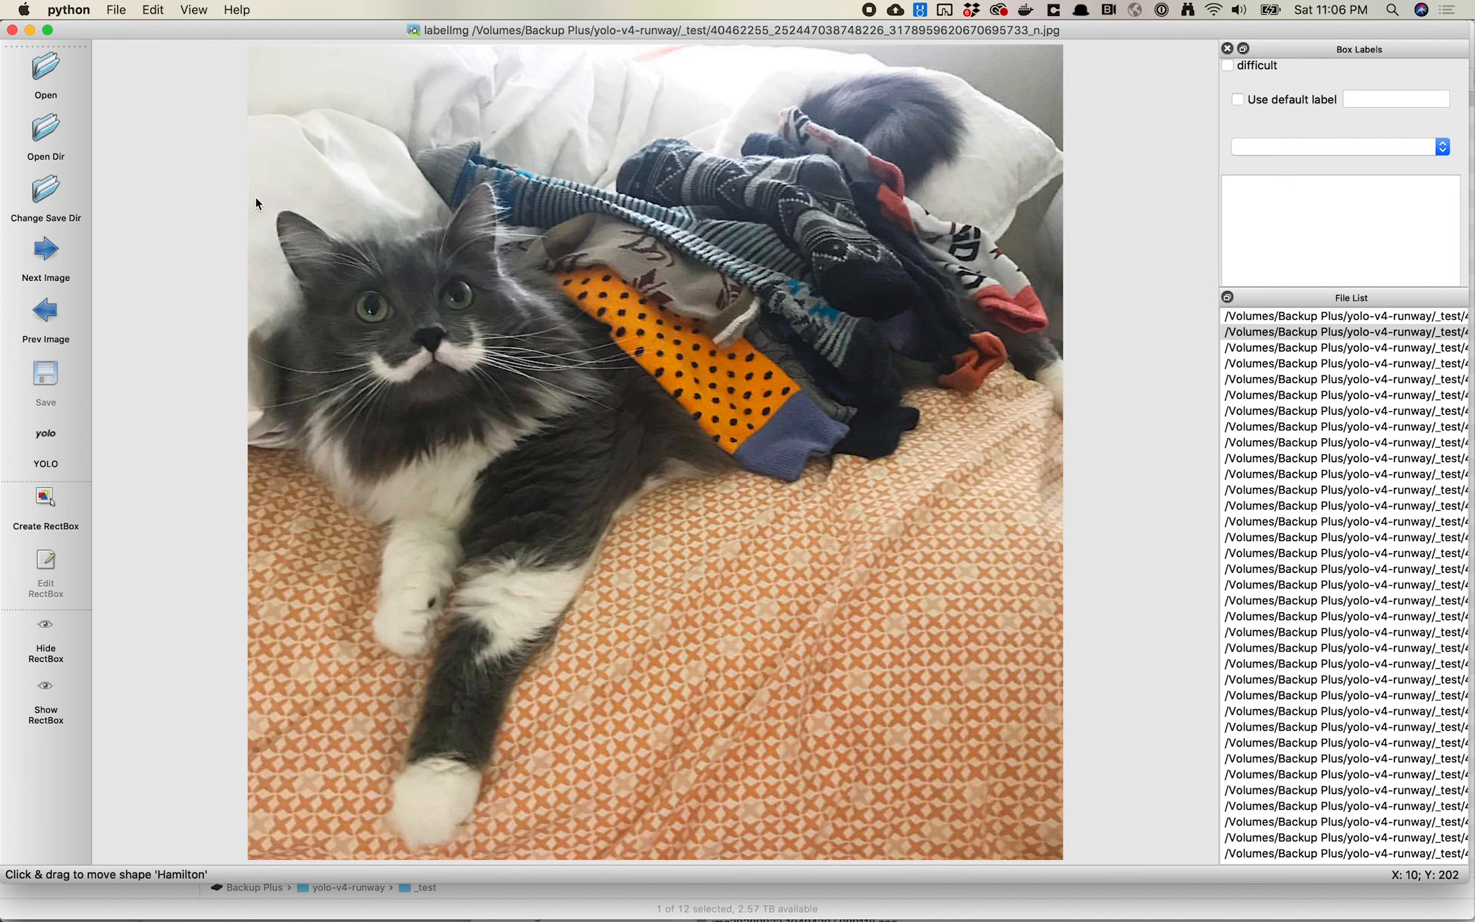
Step: Box the head of the cat lying beside the socks, about 415 by 394 pixels, with the label Hamilton, and advance to the next image
{"action": "left_click", "coordinate": [46, 503]}
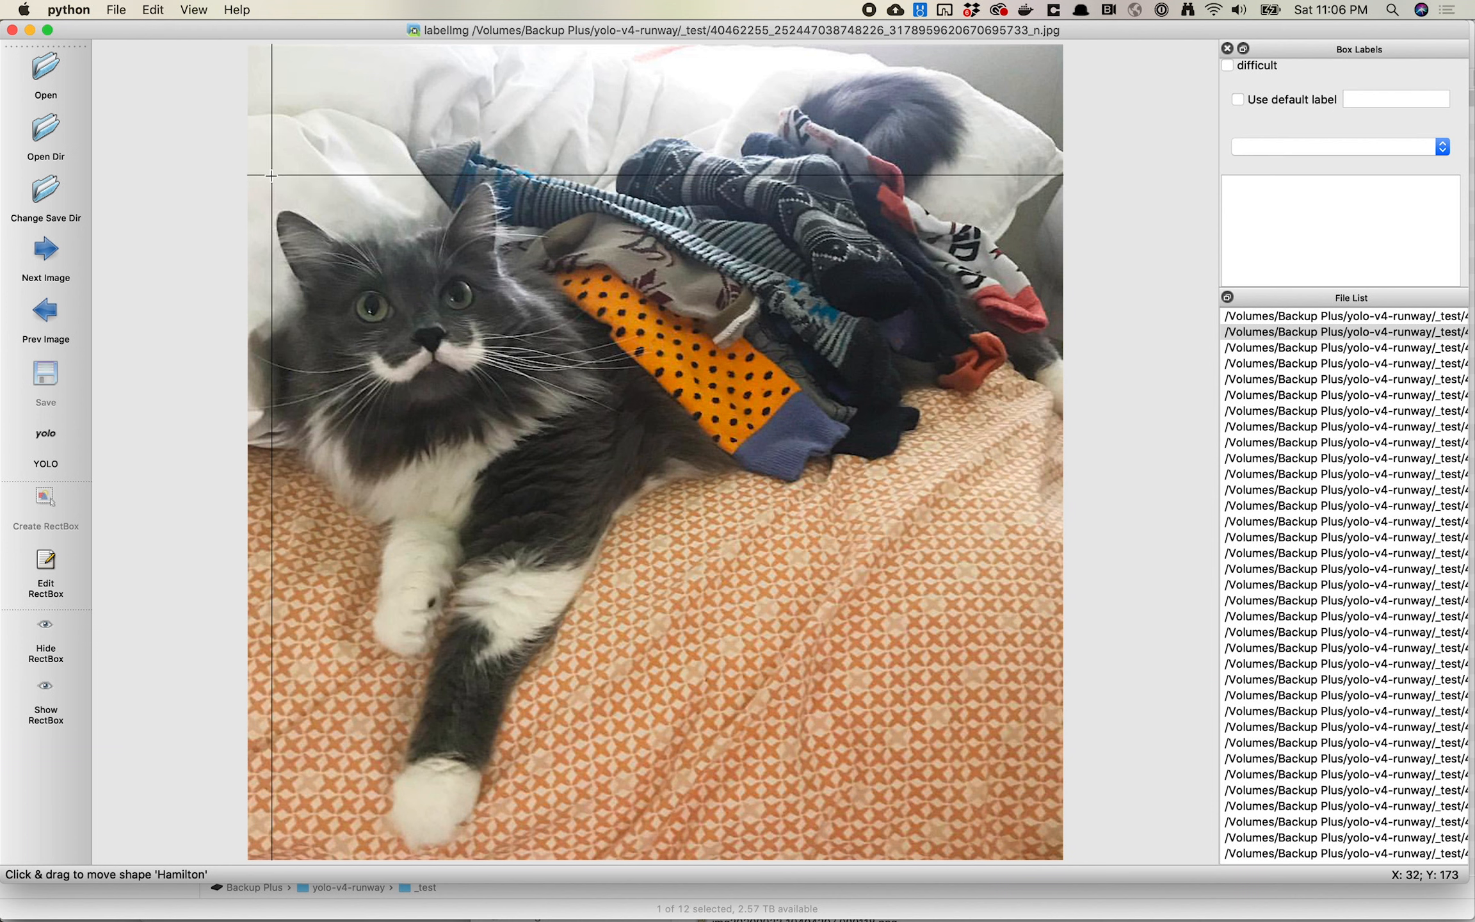
{"action": "mouse_move", "coordinate": [269, 178]}
{"action": "left_mouse_down"}
{"action": "mouse_move", "coordinate": [372, 303]}
{"action": "mouse_move", "coordinate": [561, 439]}
{"action": "mouse_move", "coordinate": [583, 475]}
{"action": "left_mouse_up"}
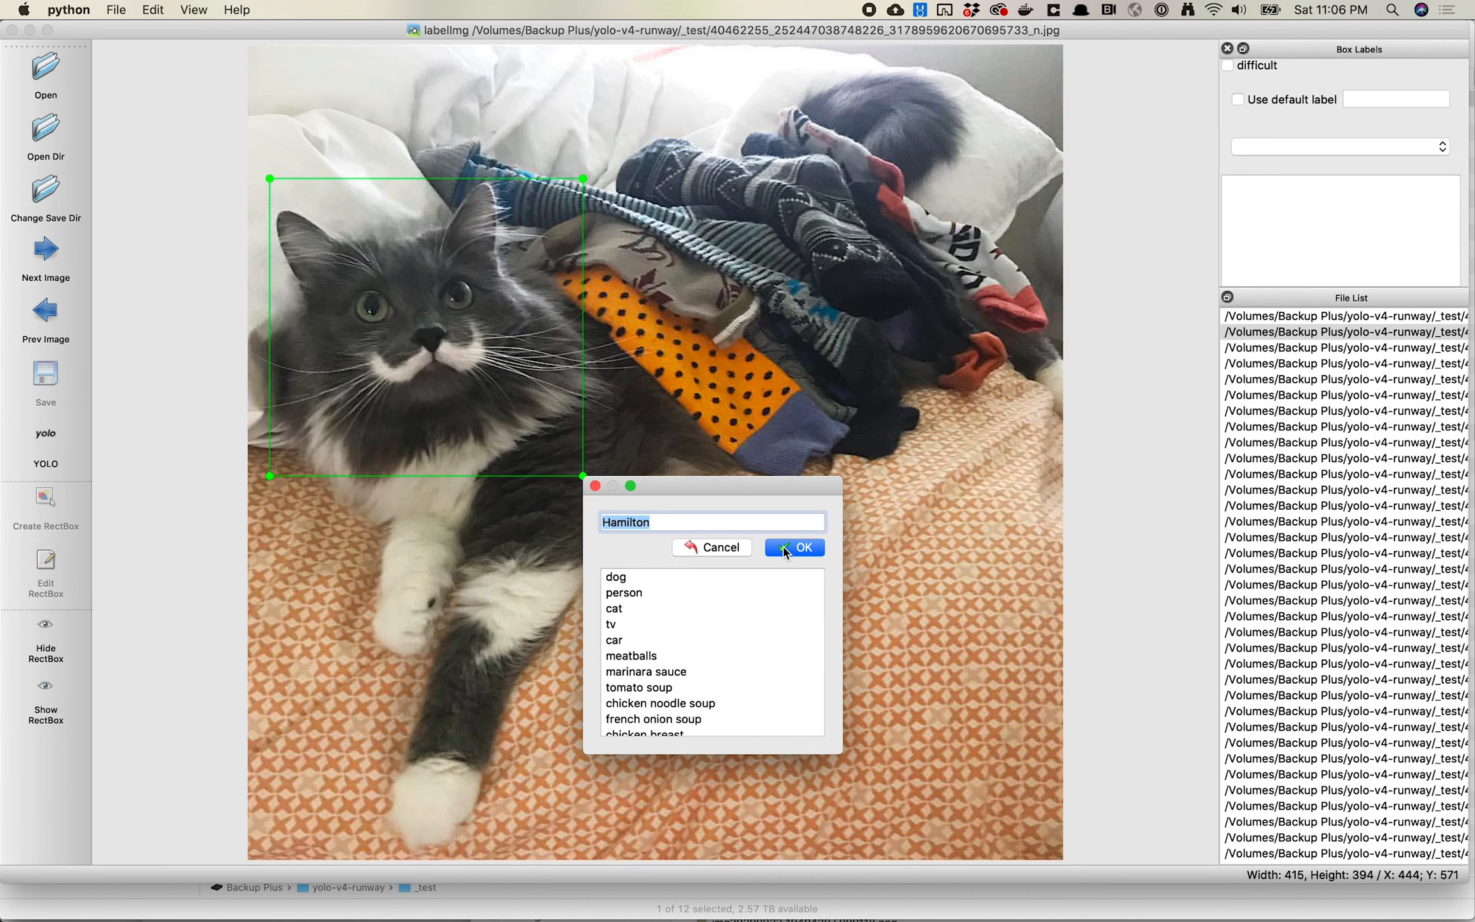
{"action": "left_click", "coordinate": [787, 549]}
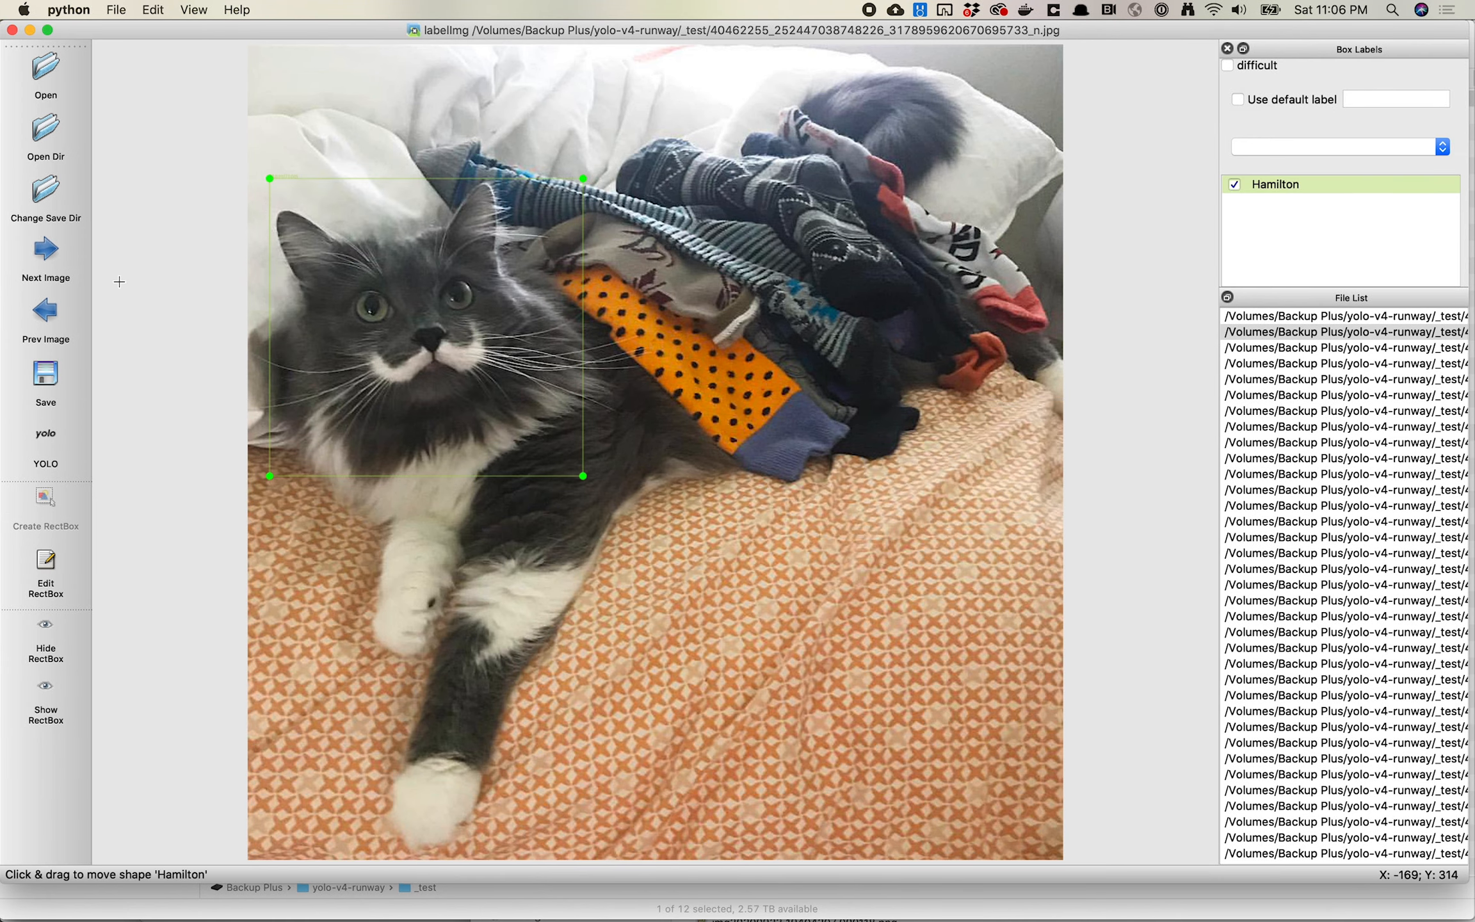
{"action": "left_click", "coordinate": [46, 250]}
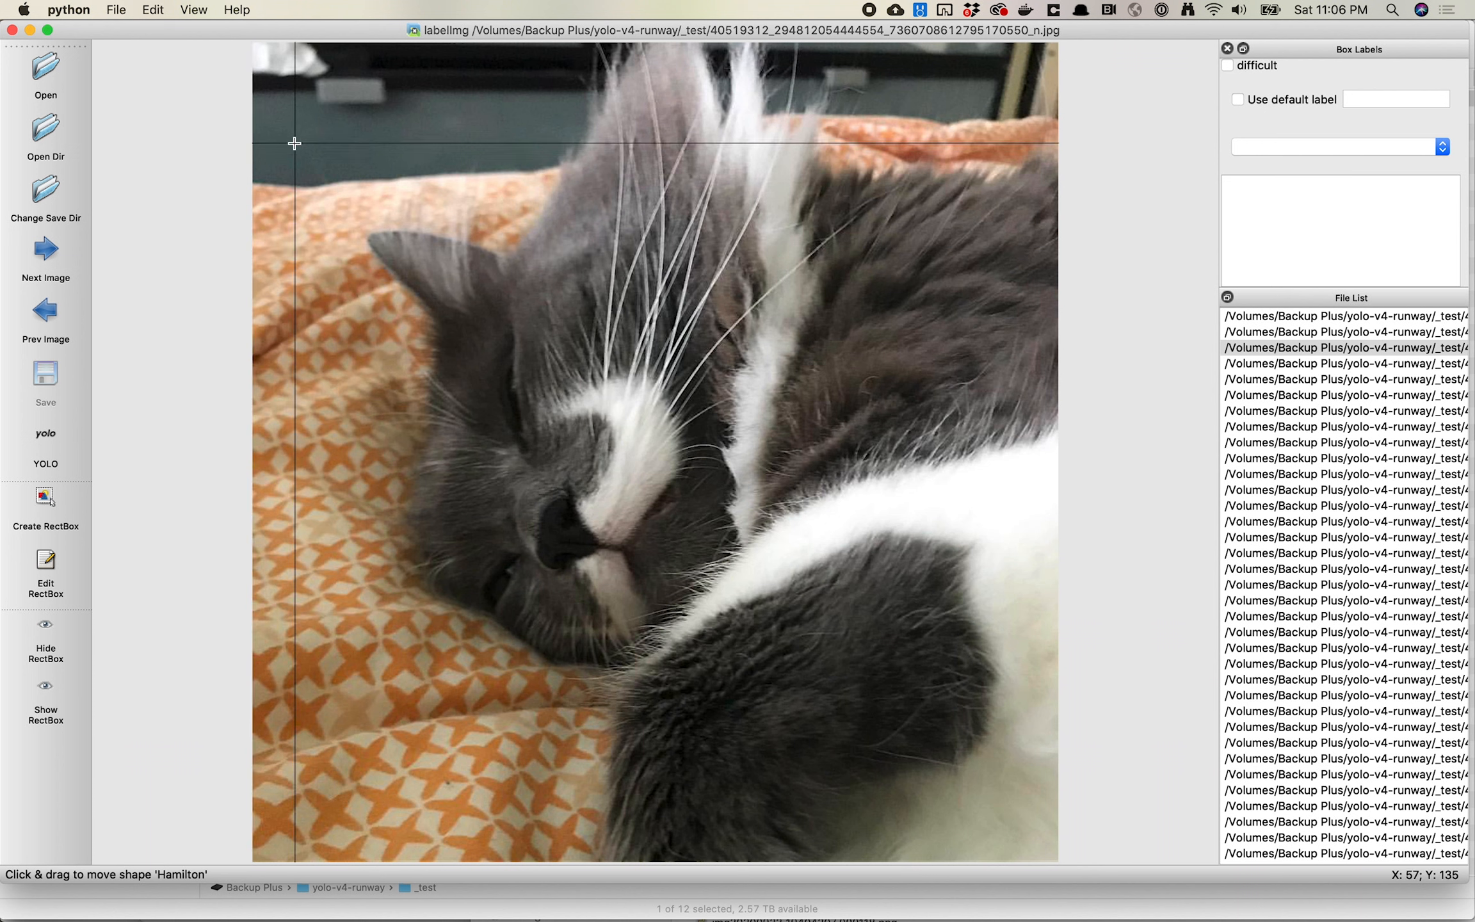
{"action": "left_click", "coordinate": [152, 8]}
{"action": "mouse_move", "coordinate": [194, 9]}
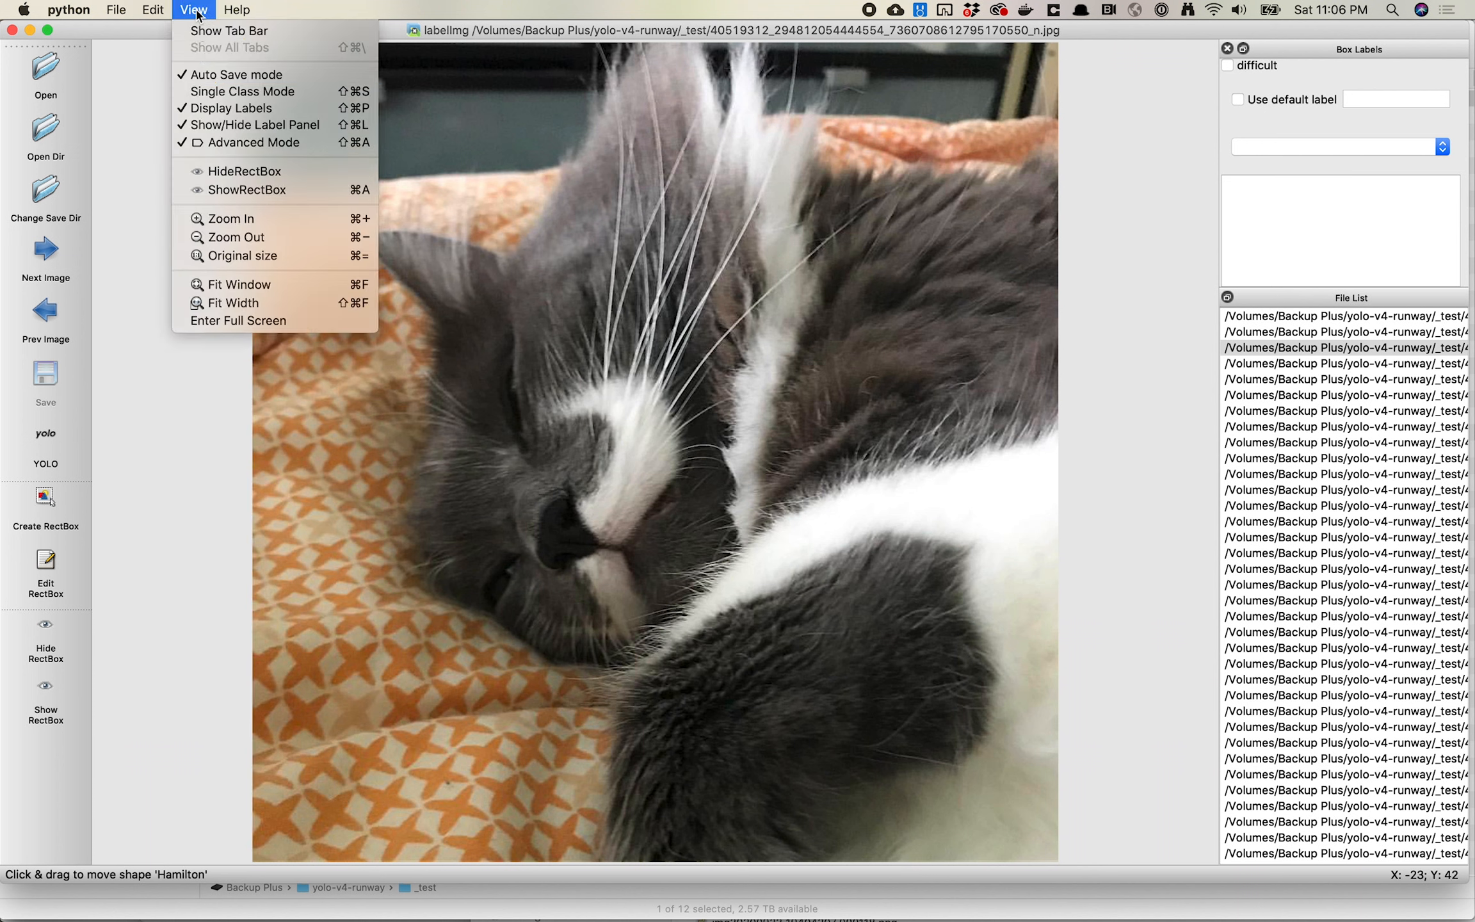
{"action": "left_click", "coordinate": [443, 55]}
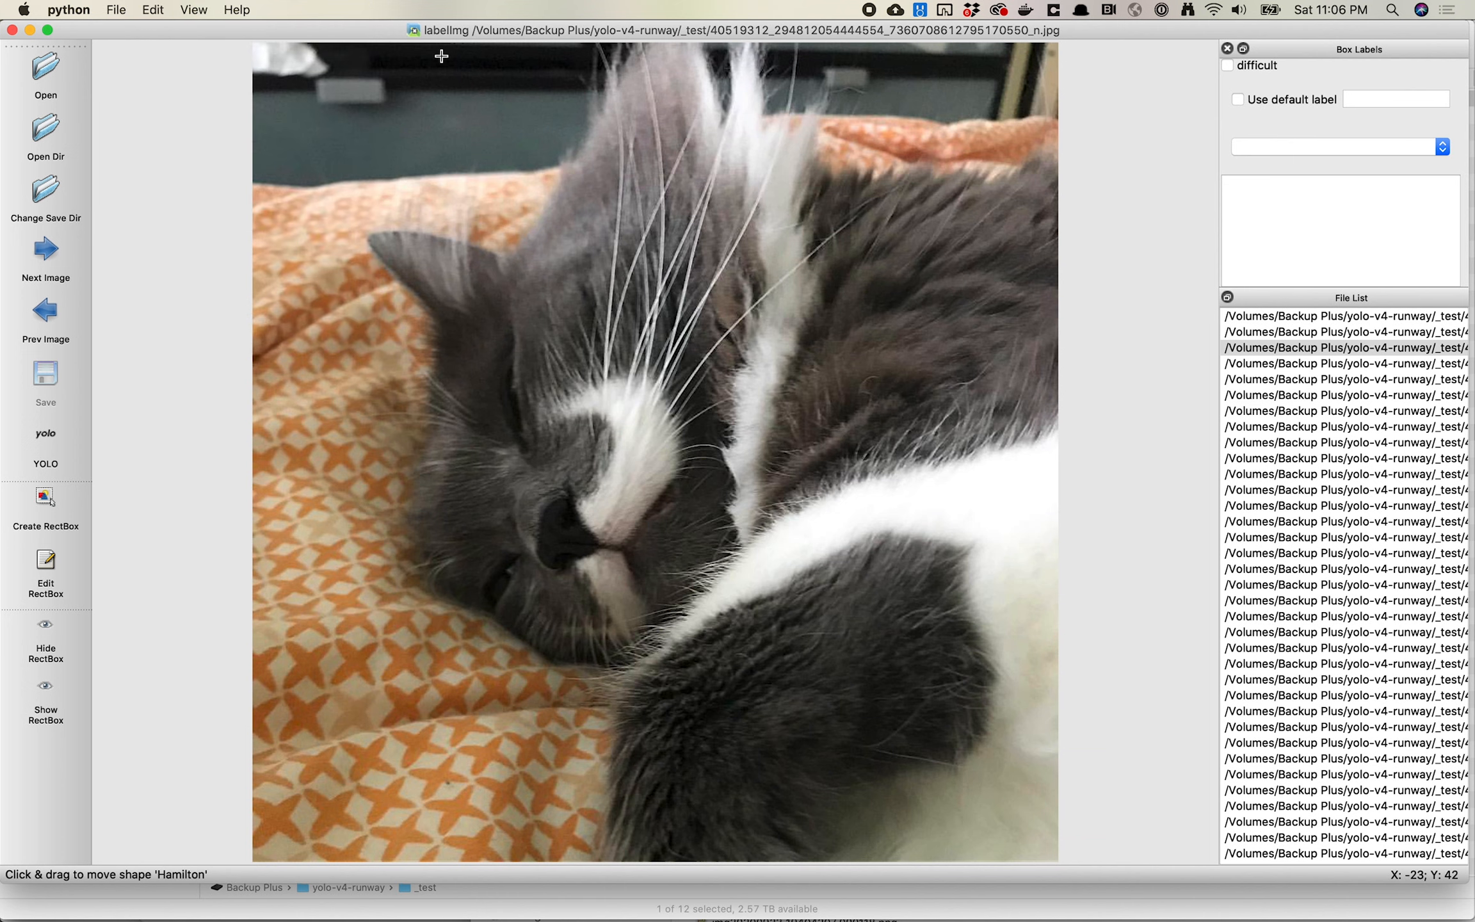
Step: Revisit the annotated image of the cat beside the socks, and open the image whose name starts with 67789947
{"action": "double_click", "coordinate": [1272, 319]}
{"action": "double_click", "coordinate": [1272, 338]}
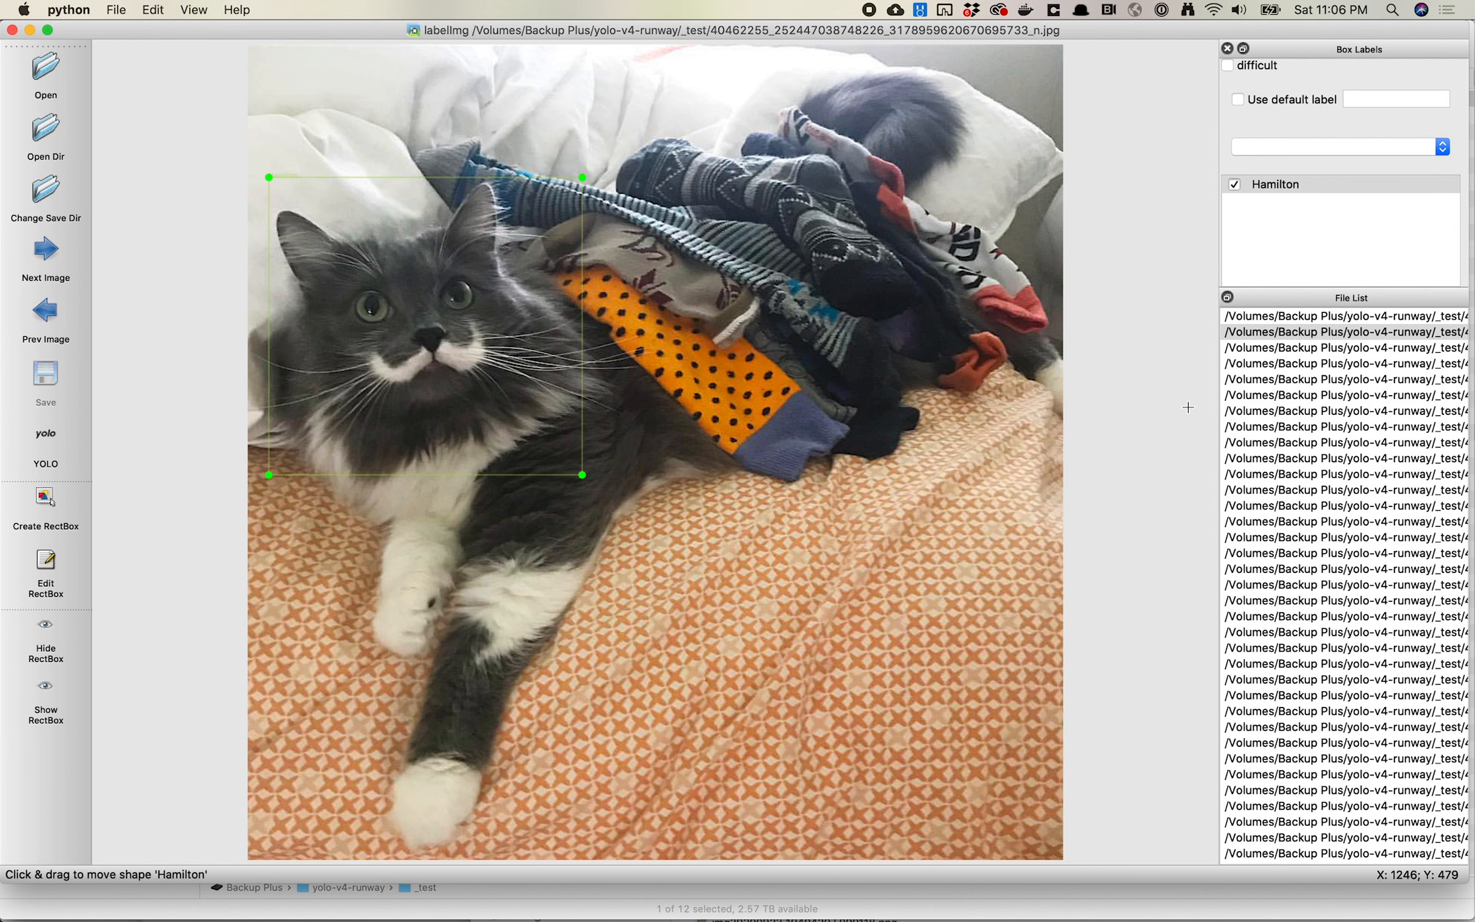
{"action": "scroll", "coordinate": [1350, 625], "scroll_direction": "down", "scroll_amount": 10}
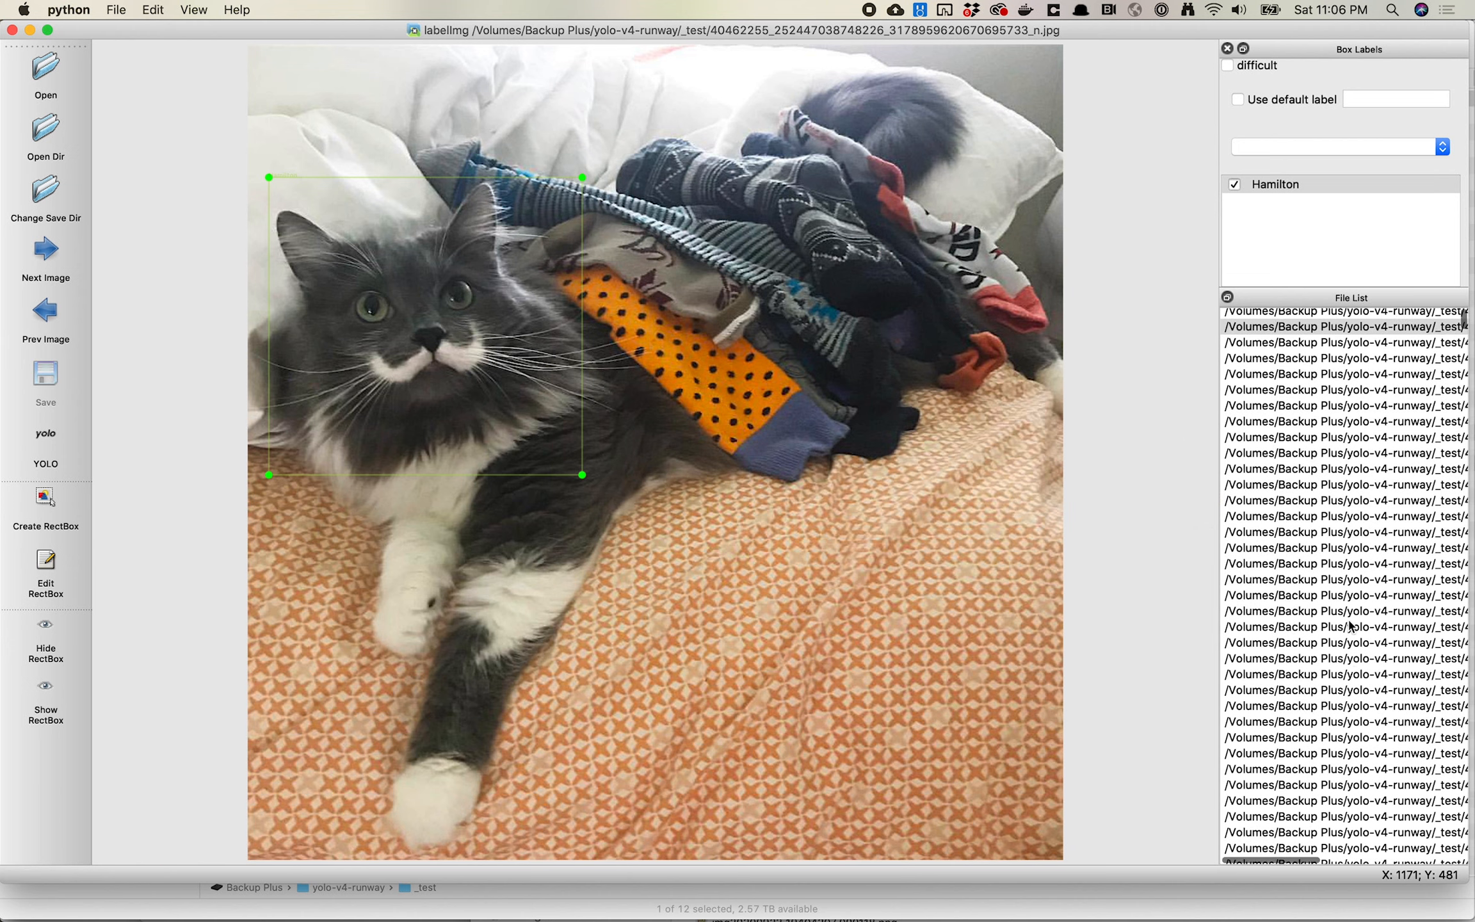
{"action": "left_click", "coordinate": [1331, 475]}
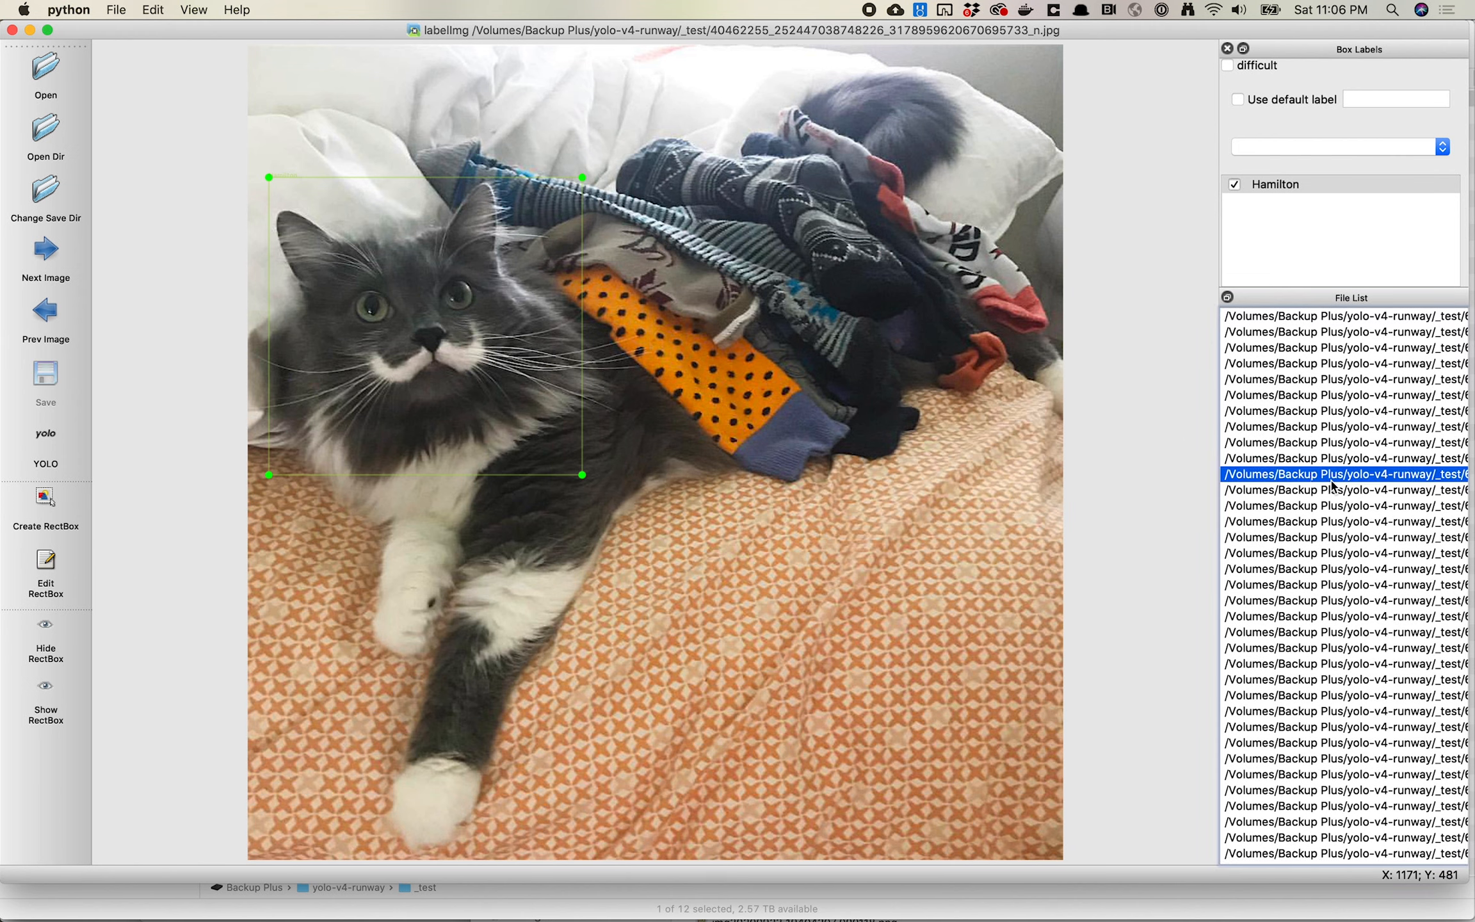
{"action": "left_click", "coordinate": [1325, 538]}
{"action": "double_click", "coordinate": [1325, 541]}
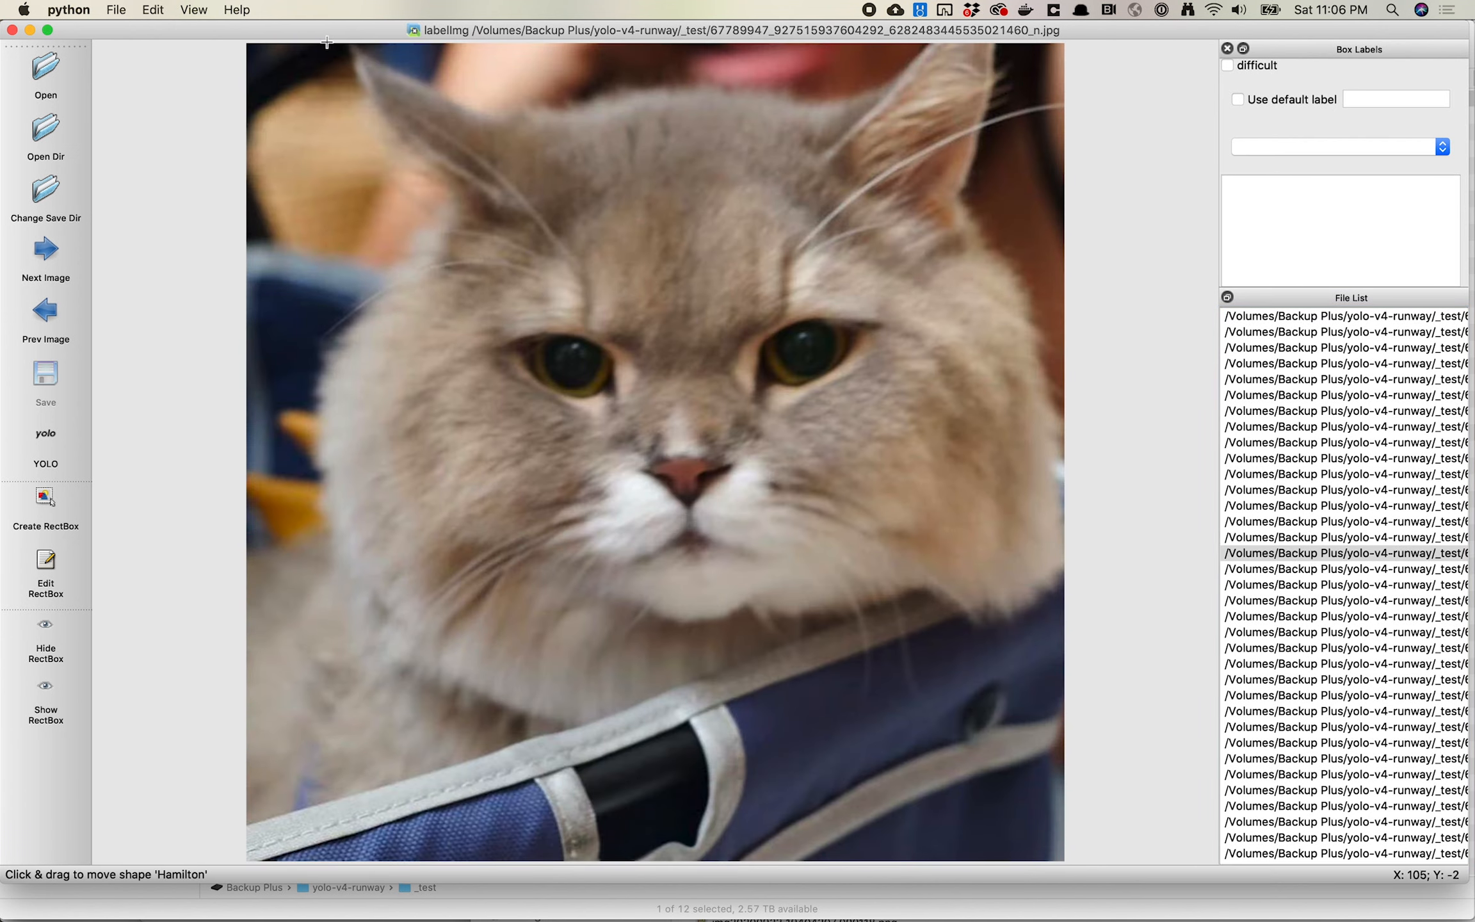
Step: Box the head of the grey-brown cat in the blue carrier, about 966 by 866 pixels, with the label BoneBone
{"action": "left_click_drag", "start_coordinate": [309, 43], "coordinate": [1083, 737]}
{"action": "type", "text": "N"}
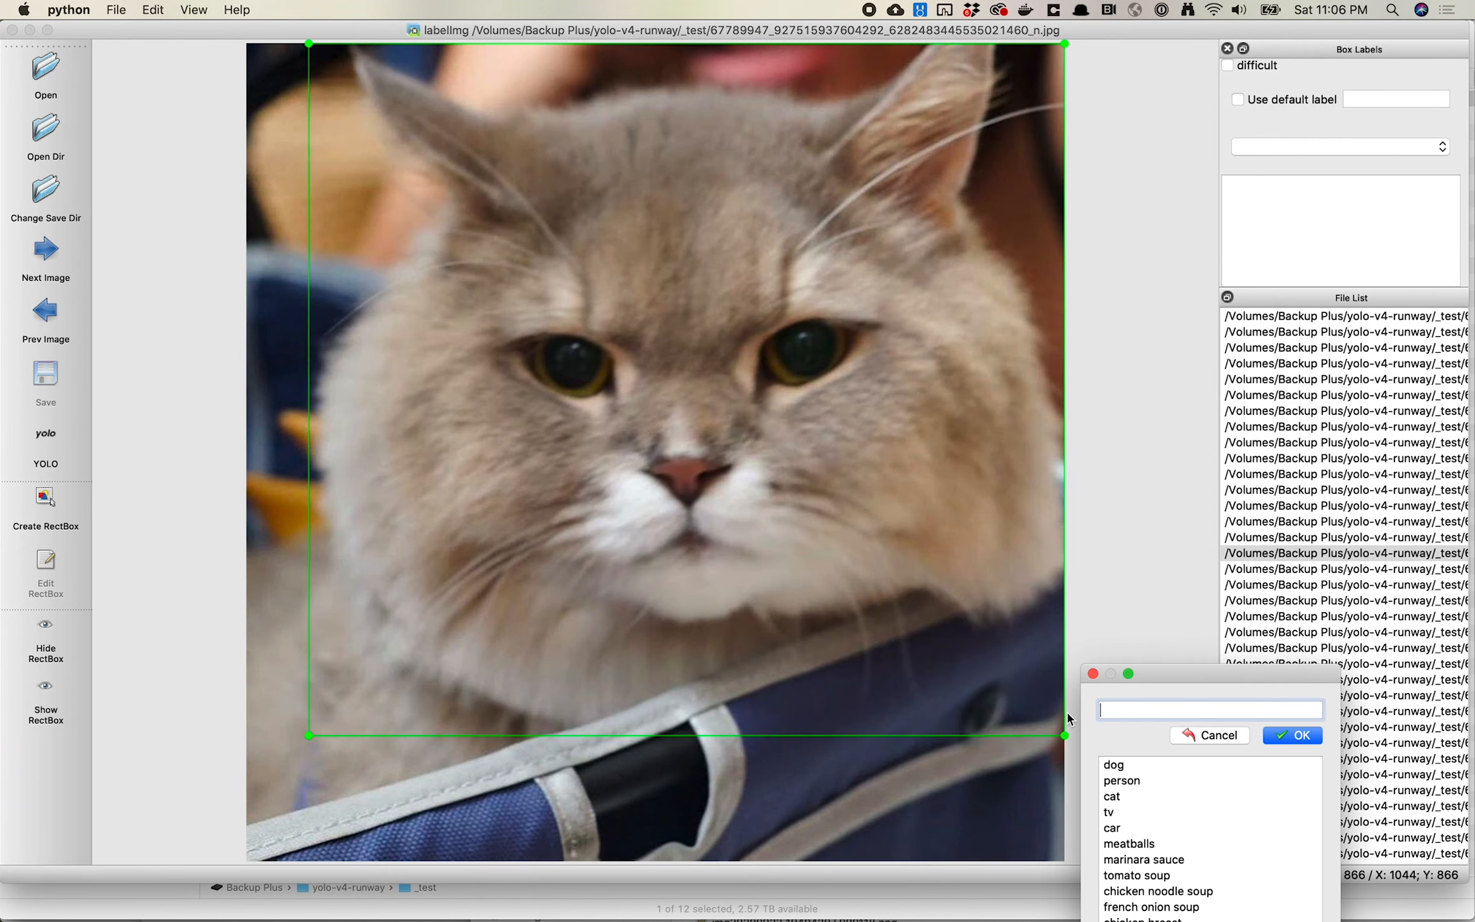
{"action": "type", "text": "BoneBone"}
{"action": "left_click", "coordinate": [1303, 736]}
Step: Open the image starting with 68837582 and box the head of the kitten sleeping in the felt bed, about 470 by 378 pixels, labelled Pudge
{"action": "scroll", "coordinate": [1319, 576], "scroll_direction": "right", "scroll_amount": 5}
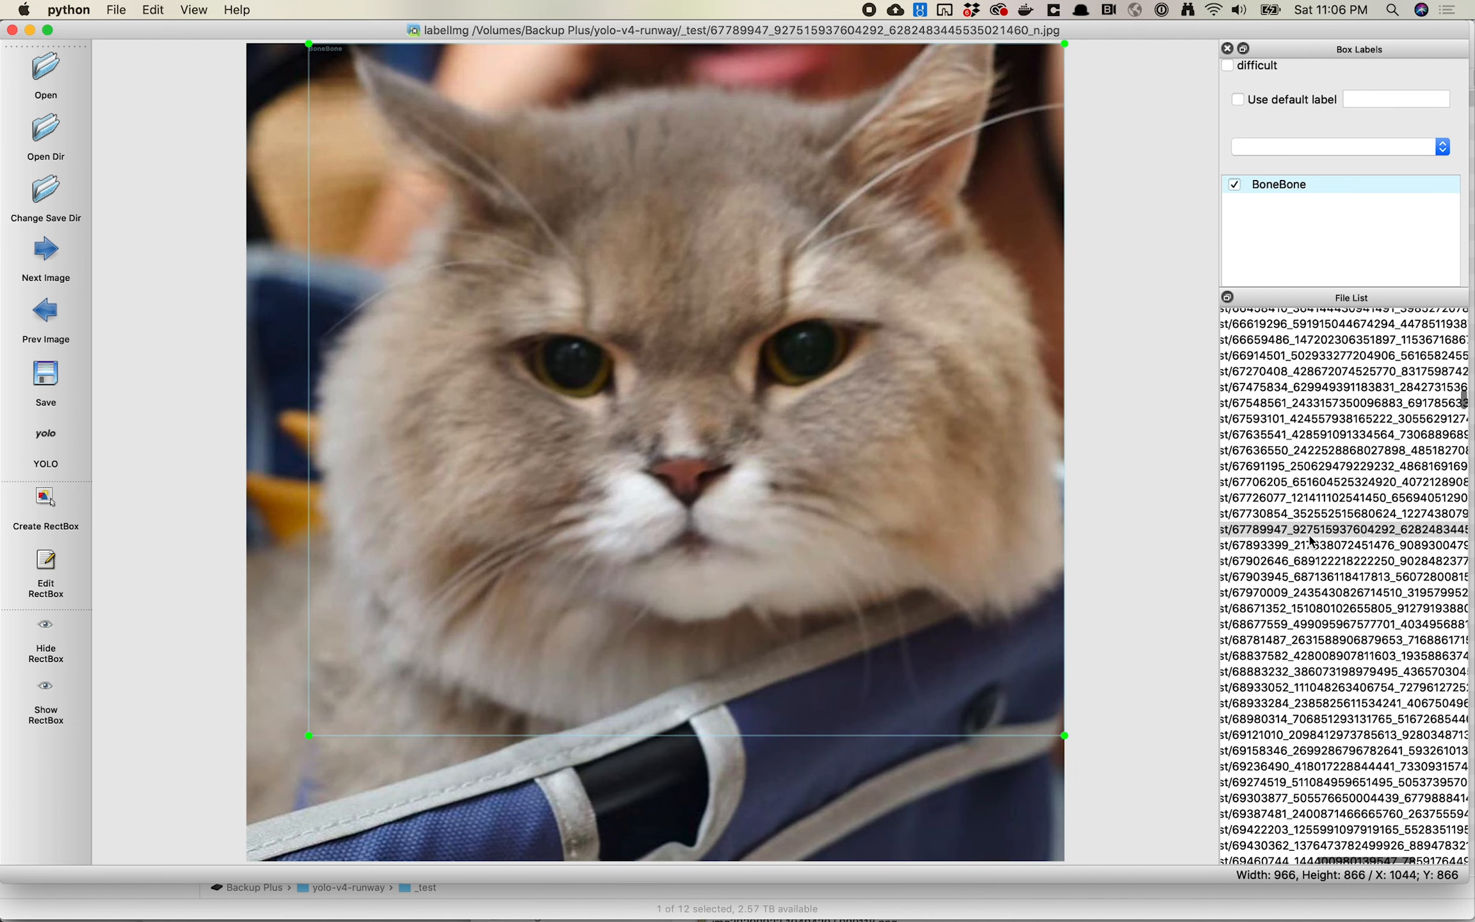
{"action": "scroll", "coordinate": [1309, 541], "scroll_direction": "left", "scroll_amount": 5}
{"action": "double_click", "coordinate": [1312, 659]}
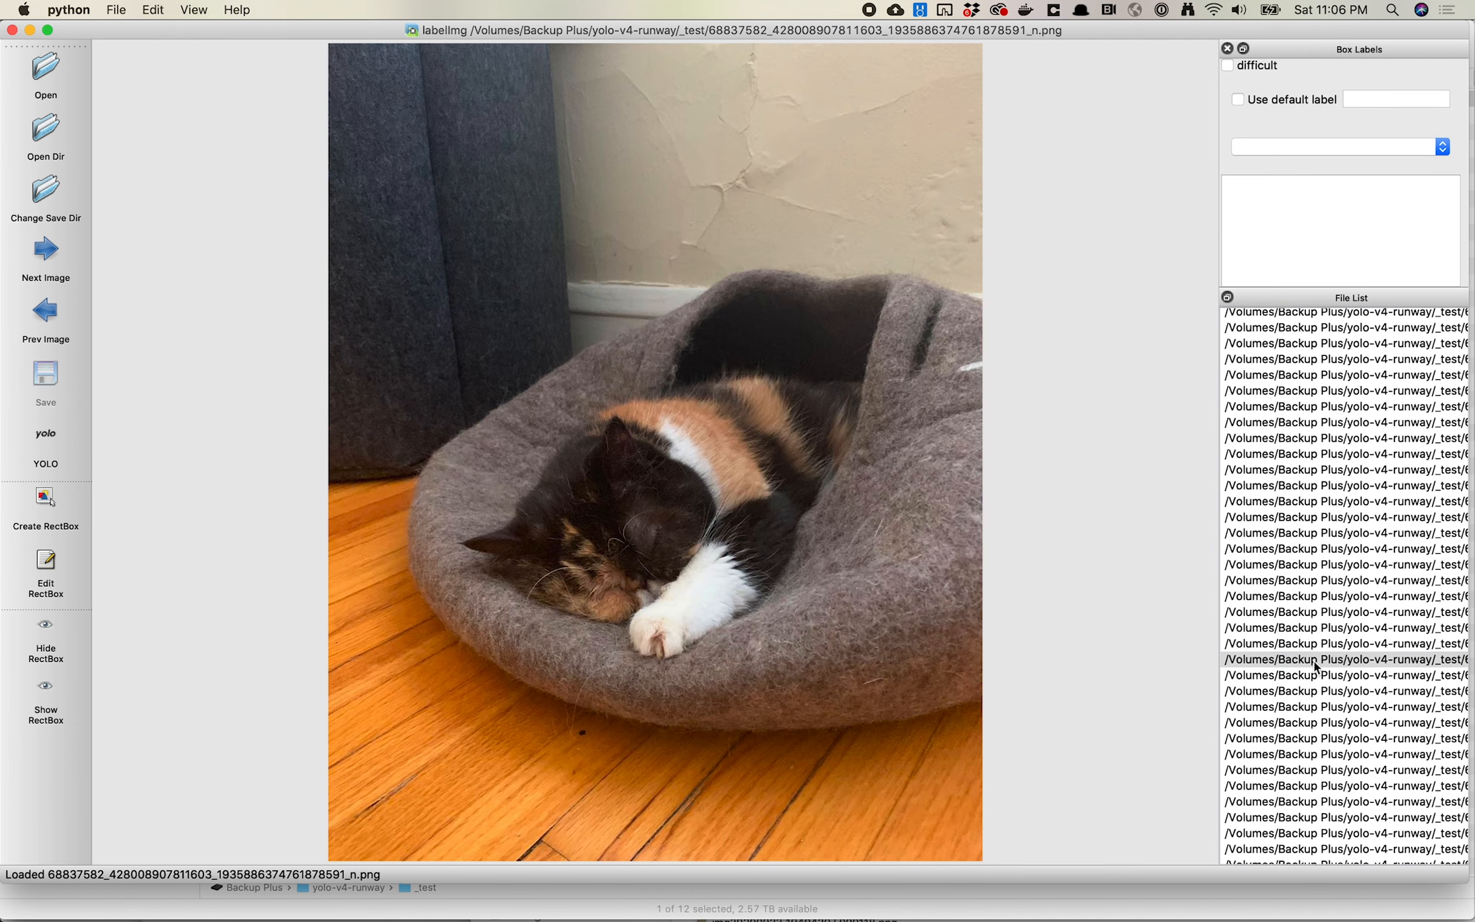
{"action": "key", "text": "w"}
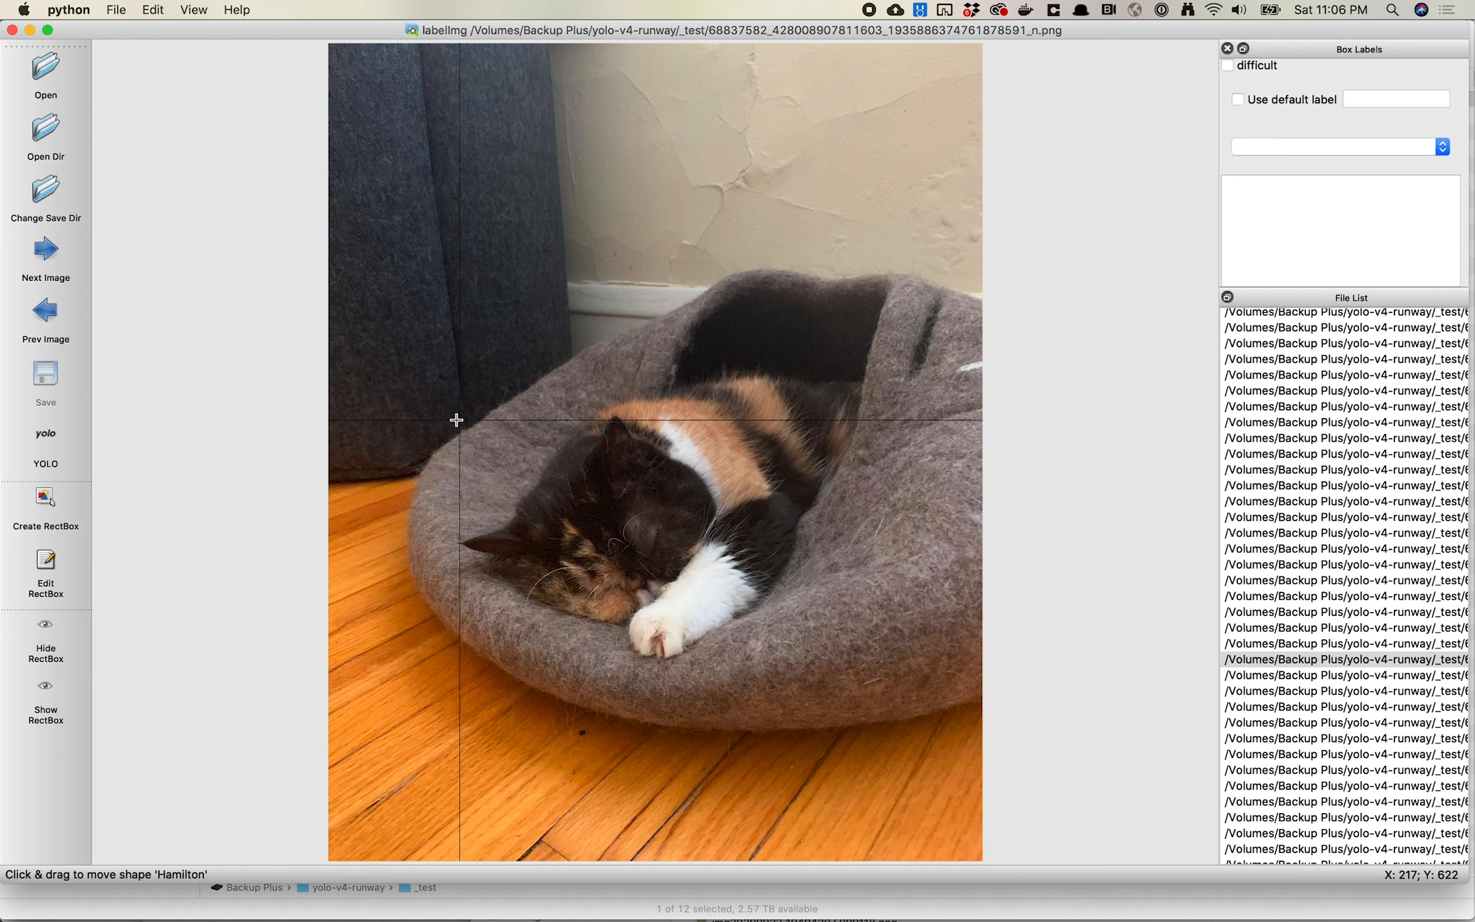
{"action": "left_click_drag", "start_coordinate": [454, 406], "coordinate": [740, 636]}
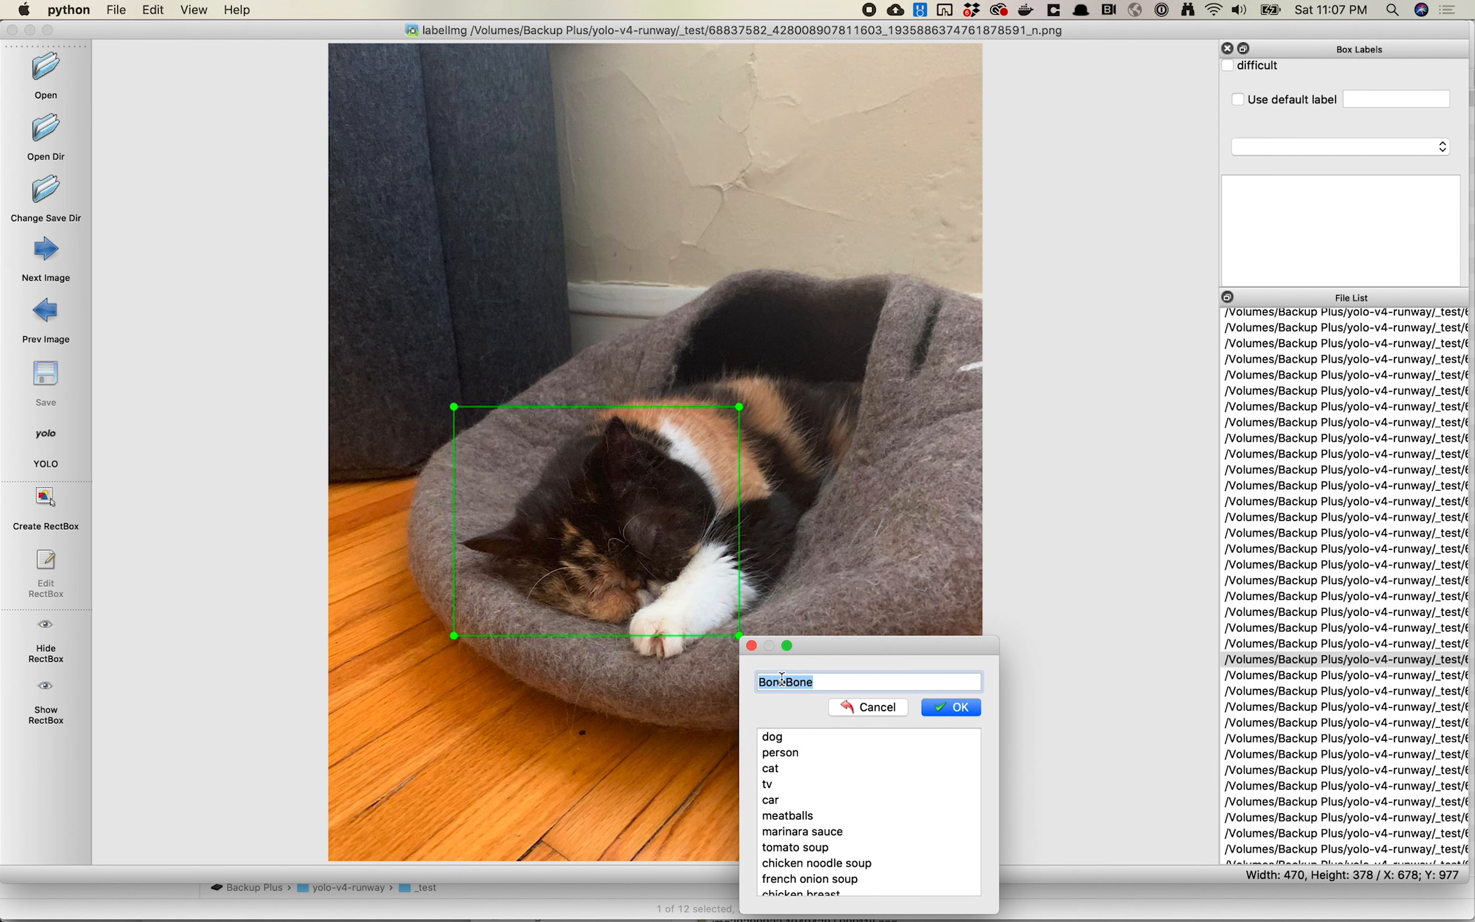
{"action": "type", "text": "Pudge"}
{"action": "left_click", "coordinate": [948, 712]}
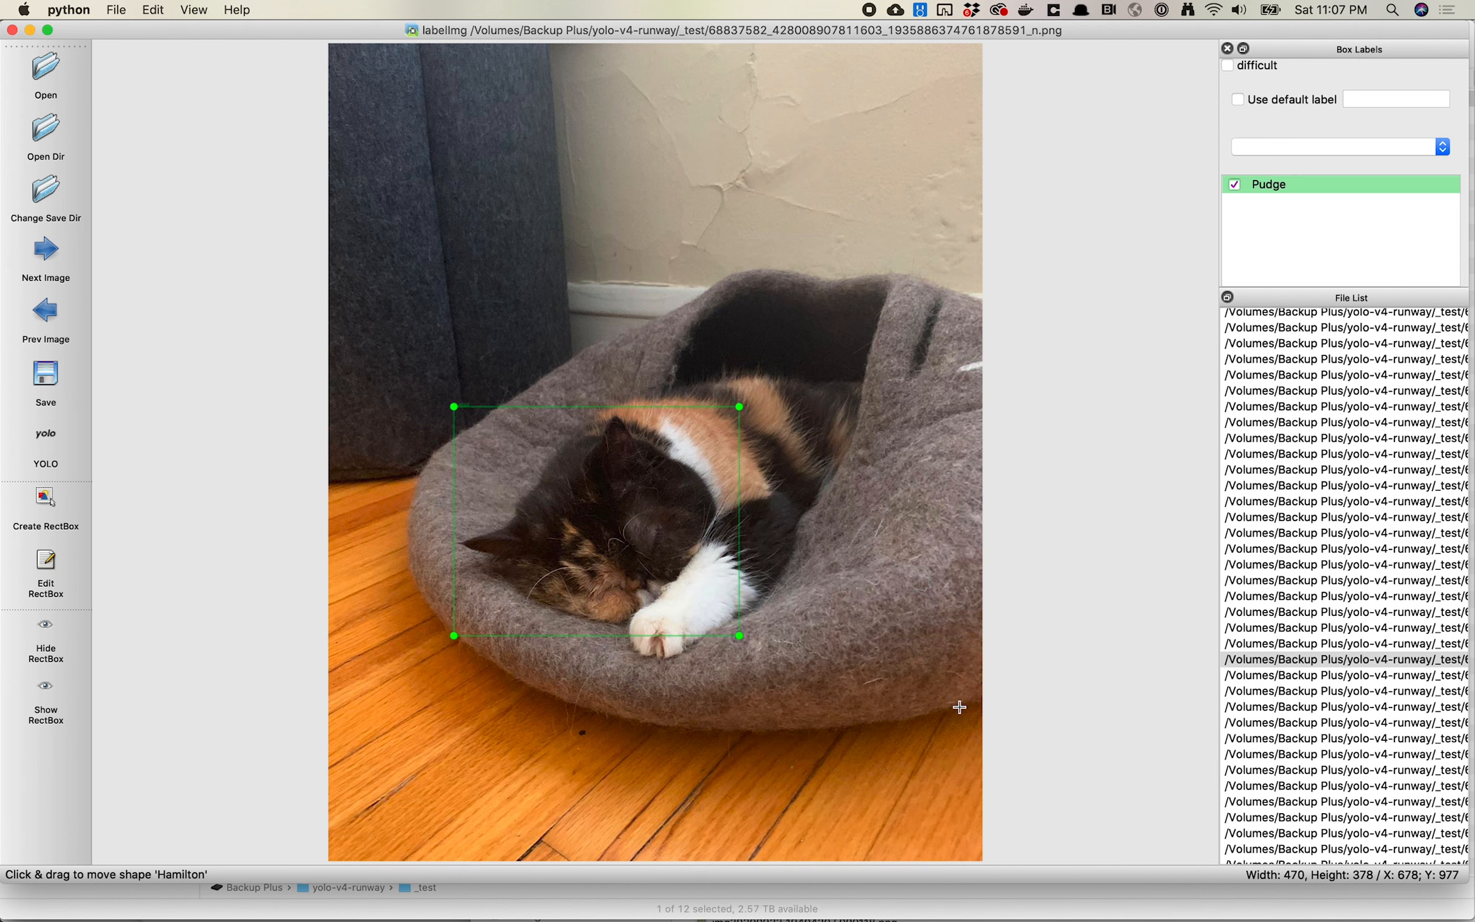
Step: Open the image starting with 69158346 and box the head of the cat in front of the wheels, about 563 by 530 pixels, labelled BoneBone
{"action": "double_click", "coordinate": [1351, 753]}
{"action": "key", "text": "w"}
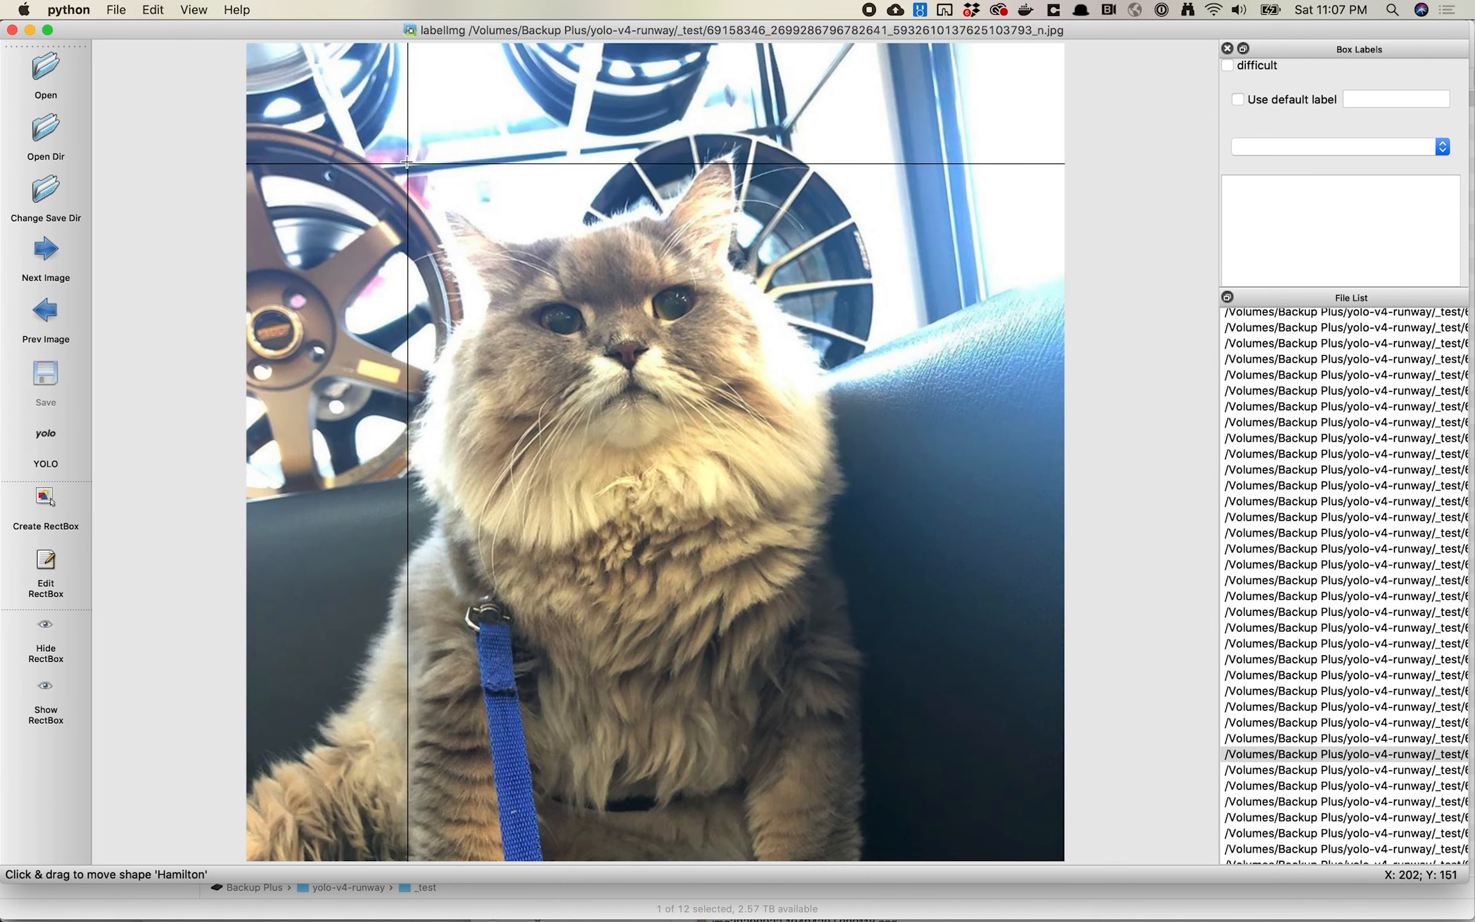
{"action": "left_click_drag", "start_coordinate": [406, 140], "coordinate": [759, 484]}
{"action": "left_click_drag", "start_coordinate": [844, 561], "coordinate": [855, 563]}
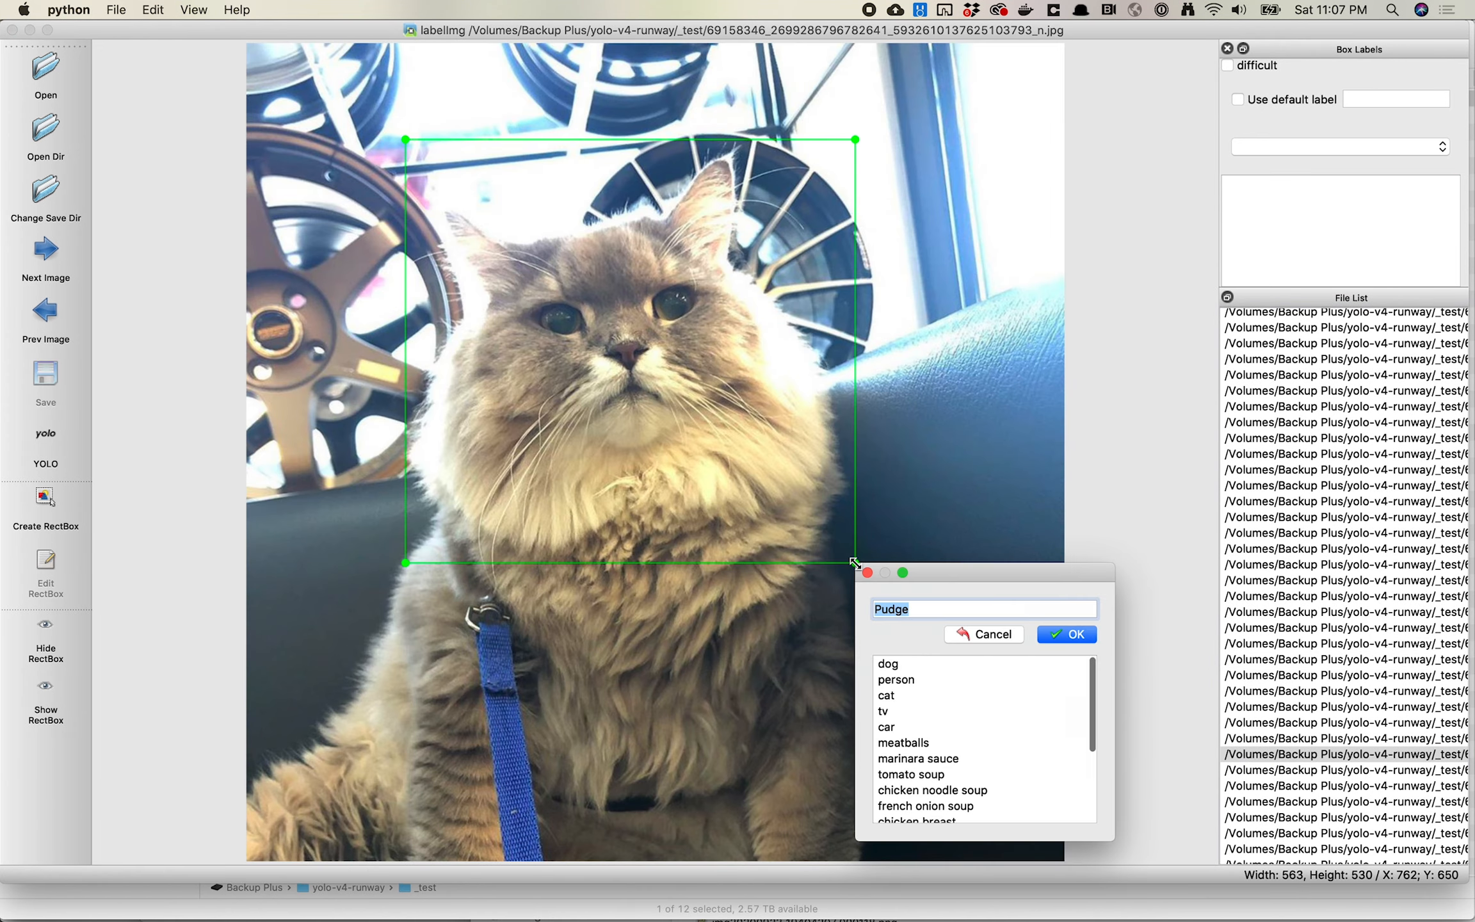
{"action": "type", "text": "Bone"}
{"action": "left_click", "coordinate": [928, 621]}
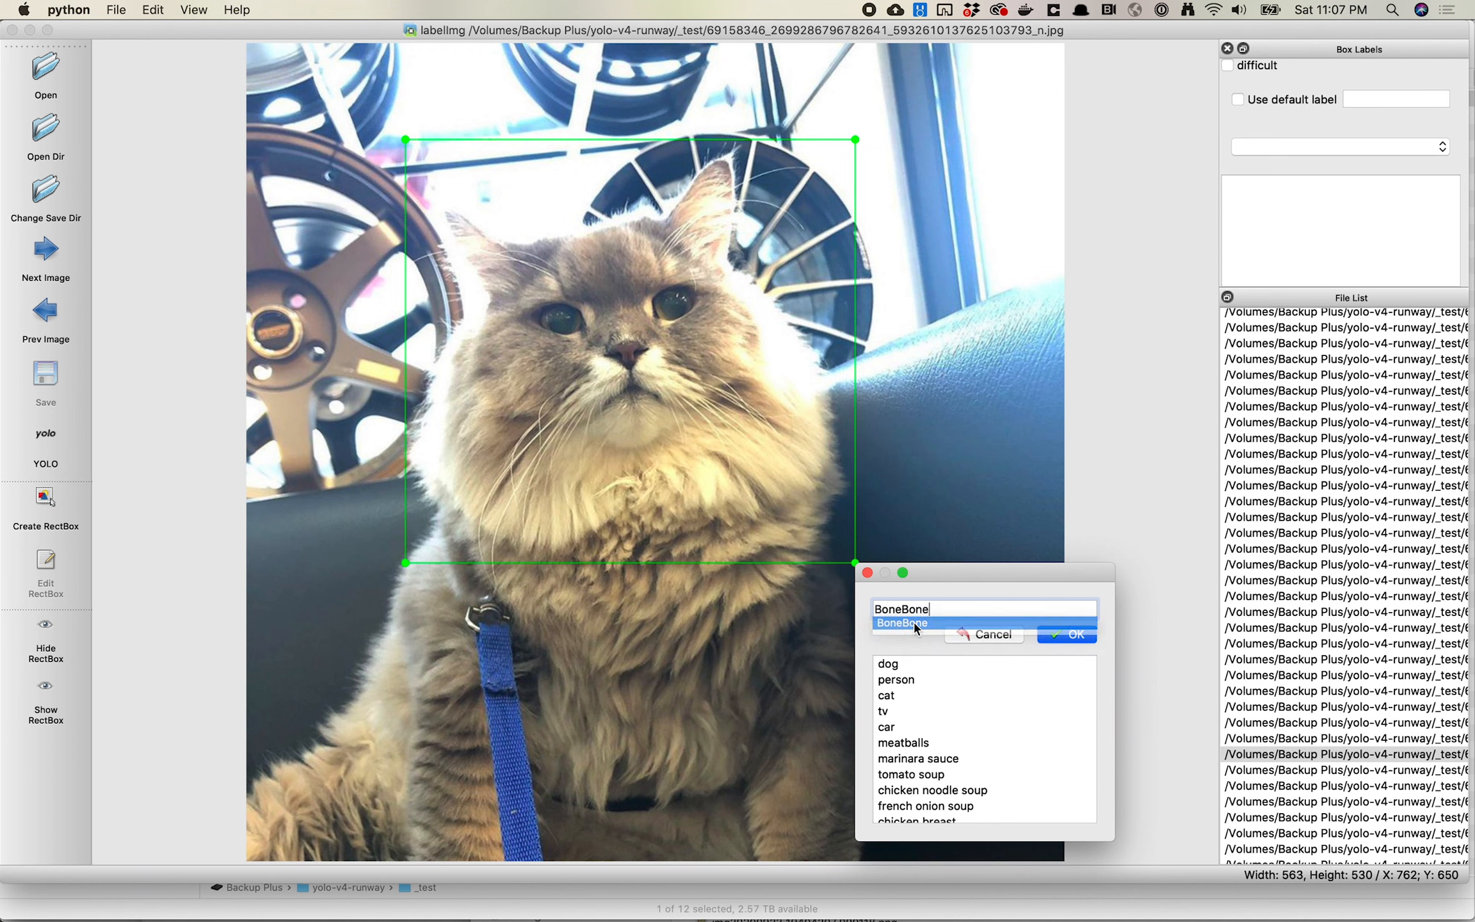
{"action": "left_click", "coordinate": [1081, 636]}
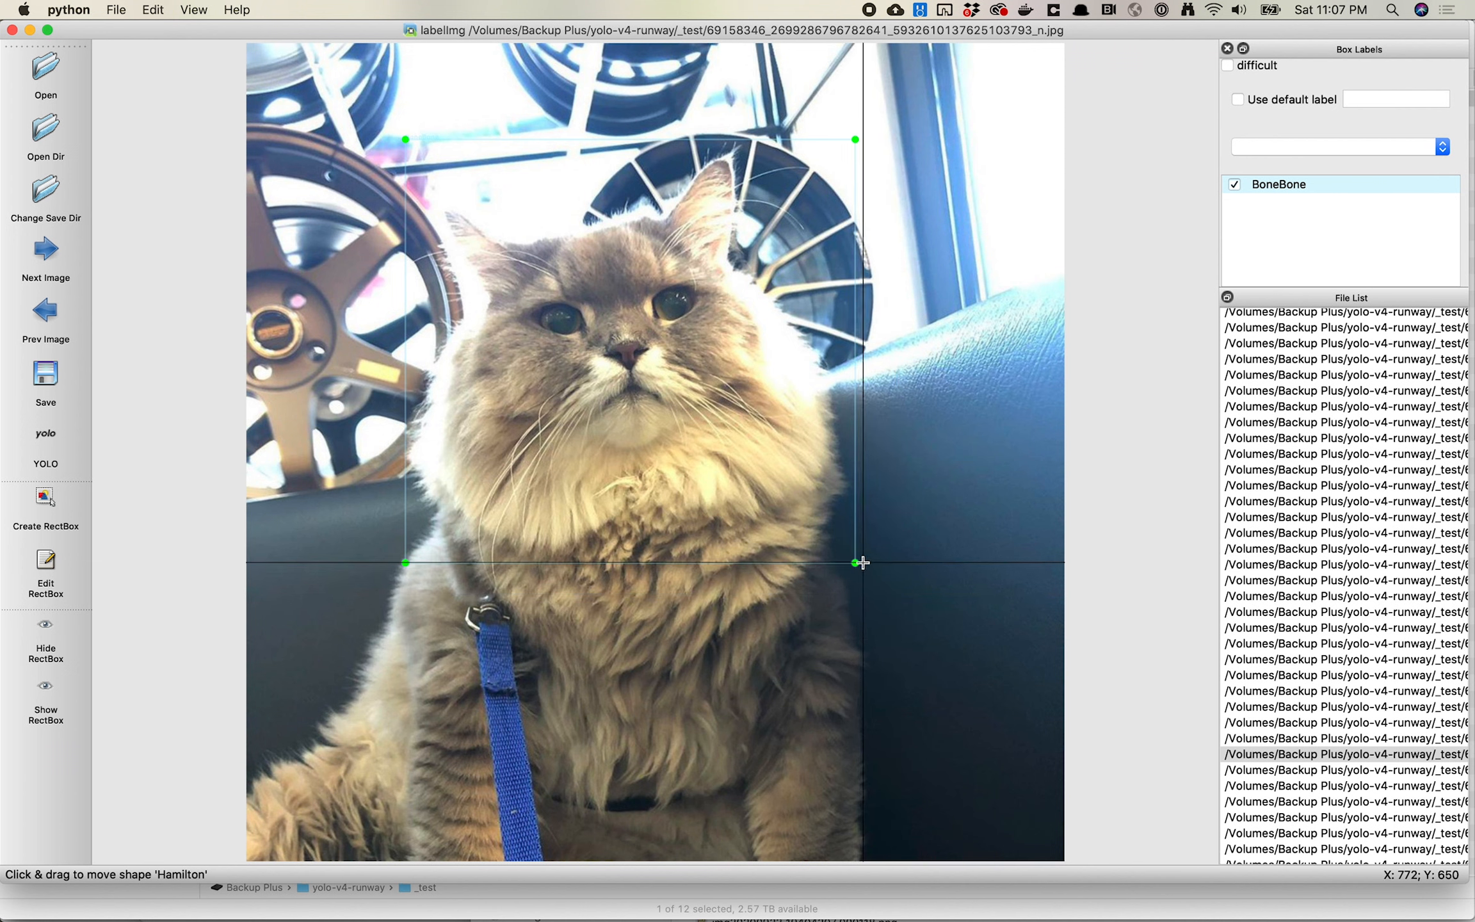
Step: Turn off Advanced Mode, extend the BoneBone box slightly downward and to the left around the cat's head, and save the annotation
{"action": "left_click_drag", "start_coordinate": [855, 564], "coordinate": [877, 600]}
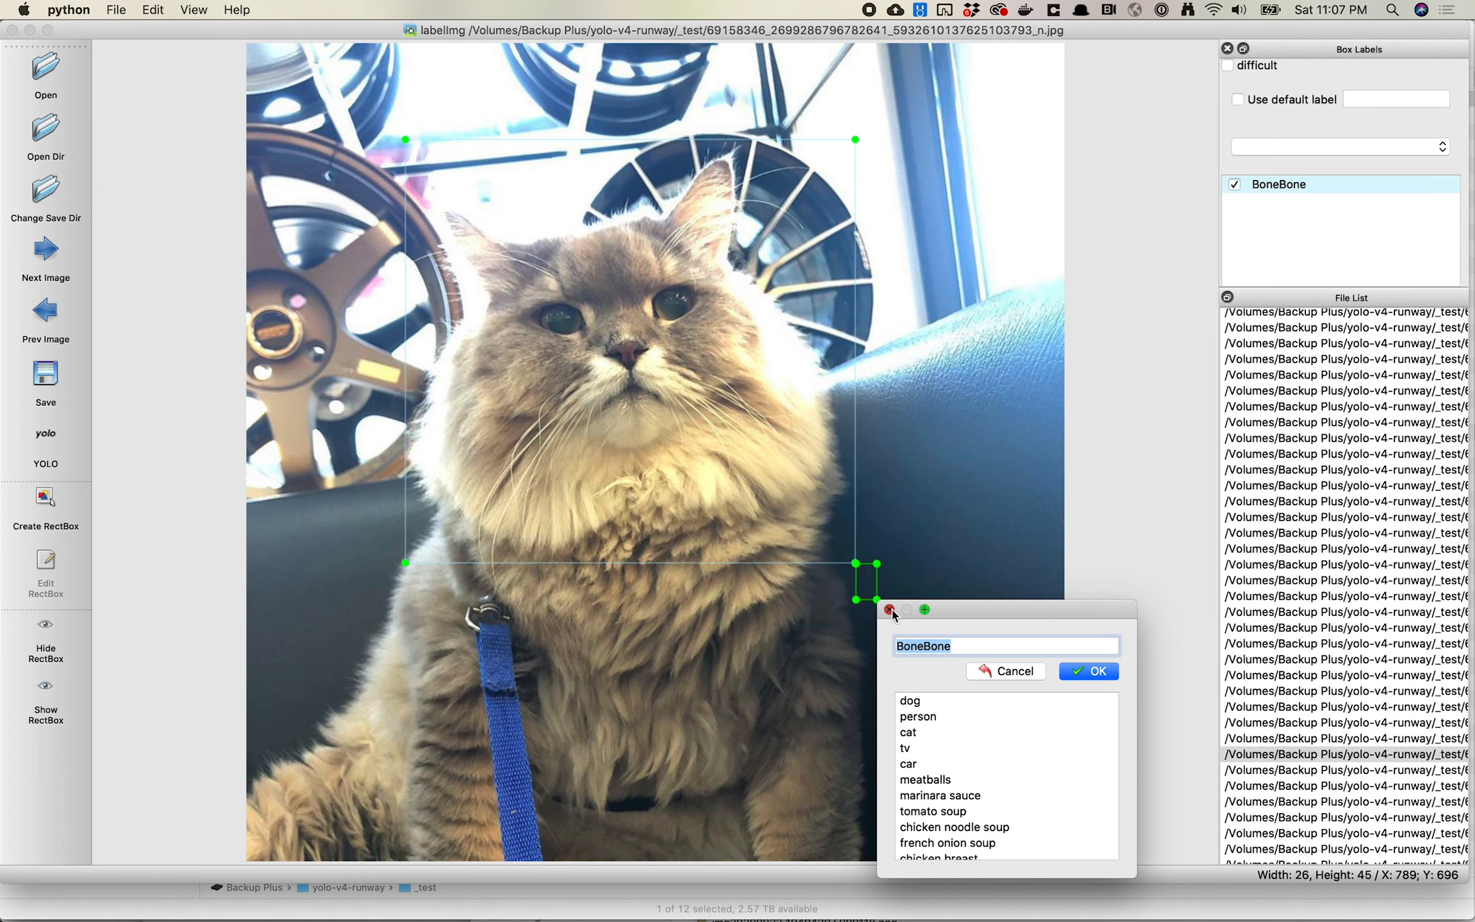
{"action": "left_click", "coordinate": [890, 610]}
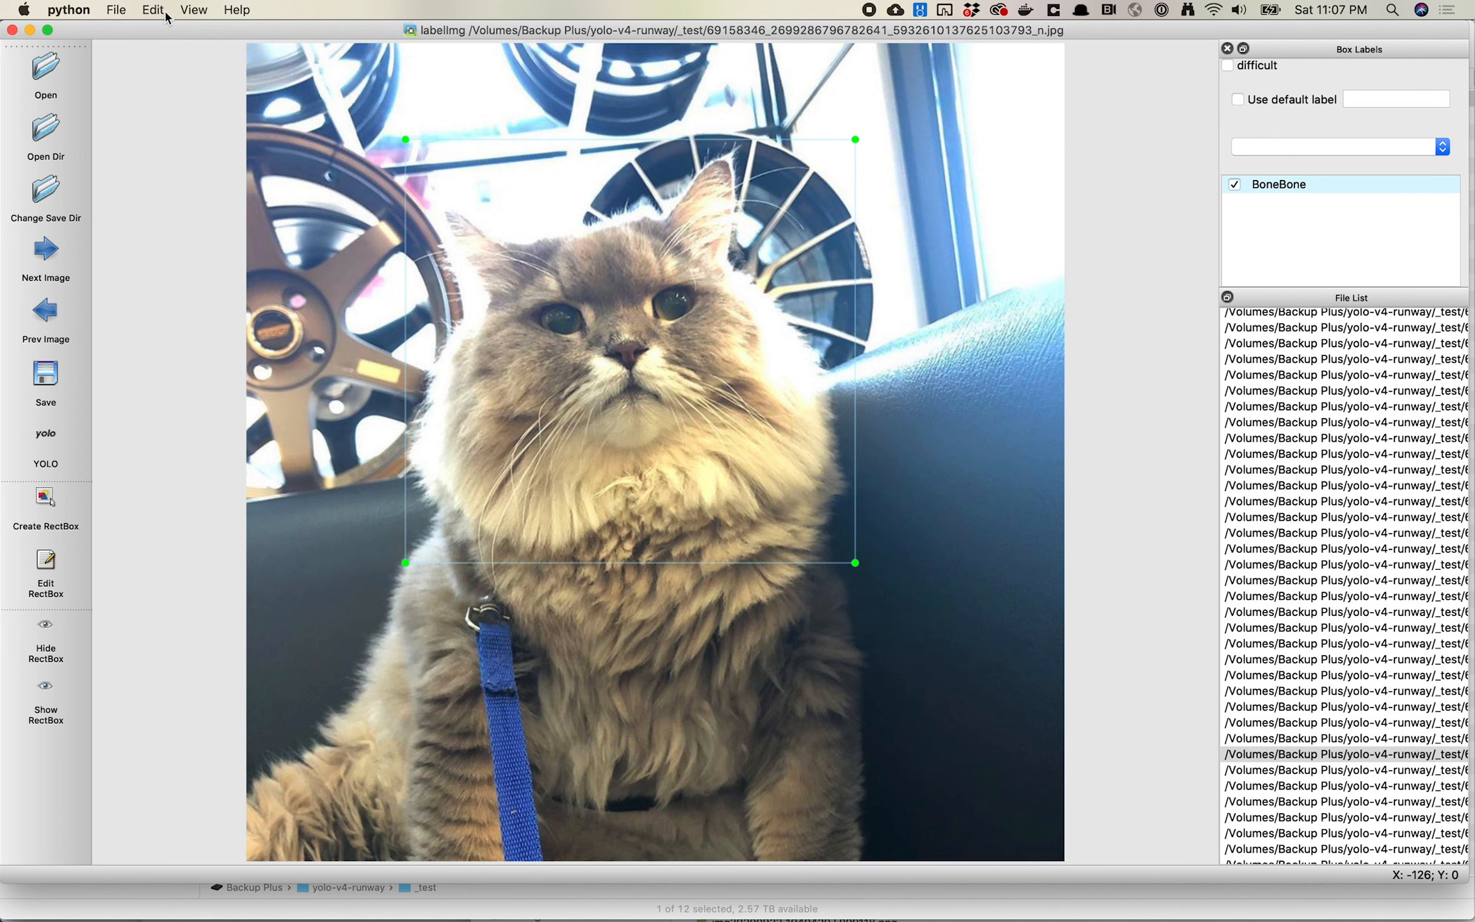
{"action": "left_click", "coordinate": [194, 9]}
{"action": "left_click", "coordinate": [231, 143]}
{"action": "left_click", "coordinate": [805, 533]}
{"action": "mouse_move", "coordinate": [858, 569]}
{"action": "left_mouse_down"}
{"action": "mouse_move", "coordinate": [816, 619]}
{"action": "mouse_move", "coordinate": [876, 570]}
{"action": "mouse_move", "coordinate": [862, 586]}
{"action": "mouse_move", "coordinate": [889, 593]}
{"action": "mouse_move", "coordinate": [848, 575]}
{"action": "left_mouse_up"}
{"action": "mouse_move", "coordinate": [406, 574]}
{"action": "left_mouse_down"}
{"action": "mouse_move", "coordinate": [381, 569]}
{"action": "mouse_move", "coordinate": [392, 575]}
{"action": "left_mouse_up"}
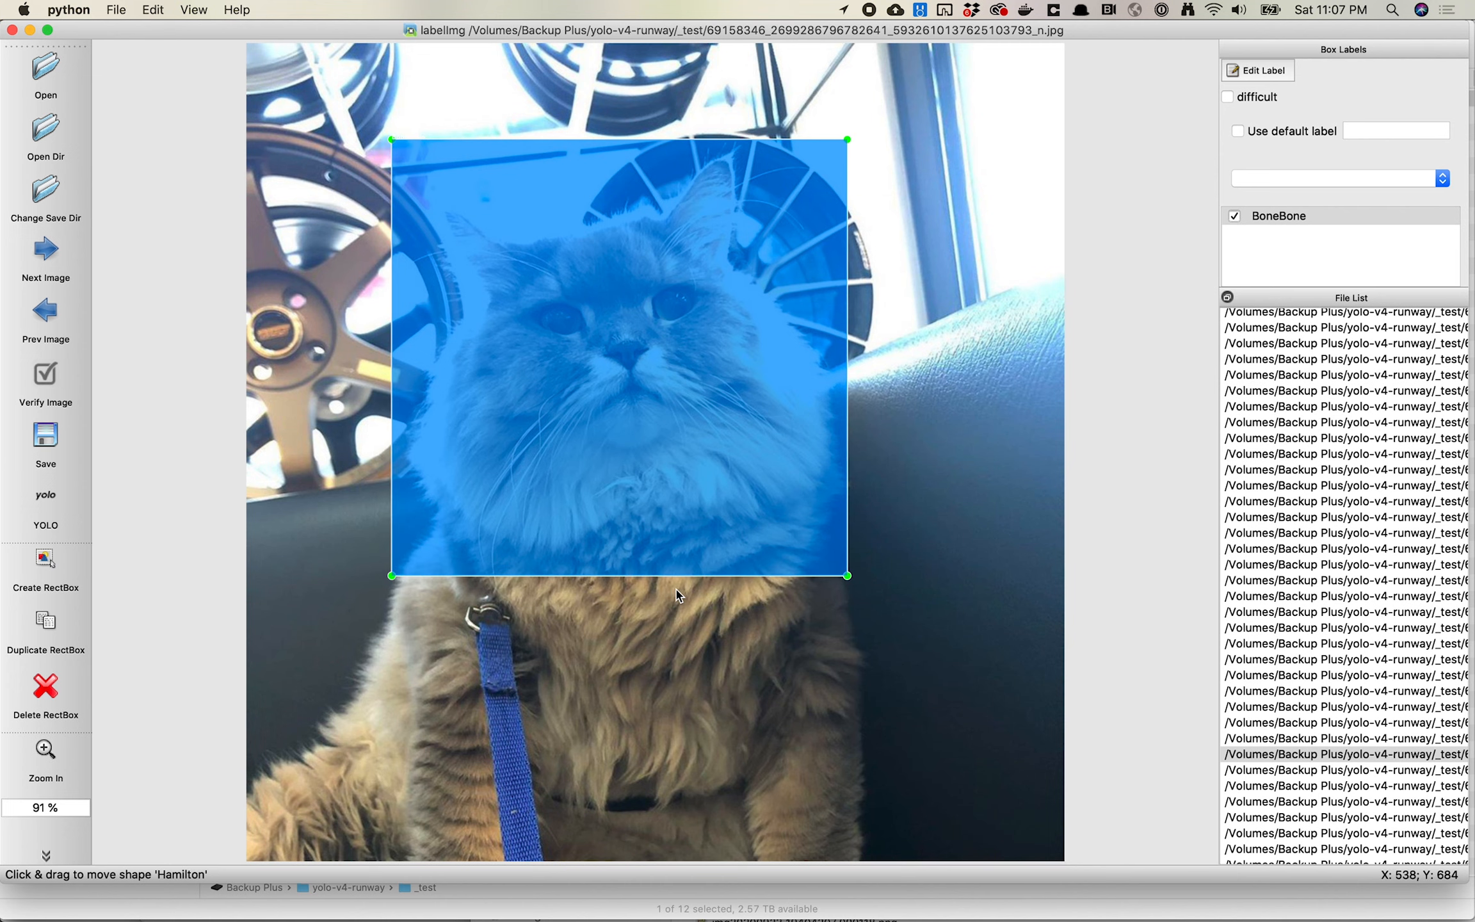
{"action": "key", "text": "super+s"}
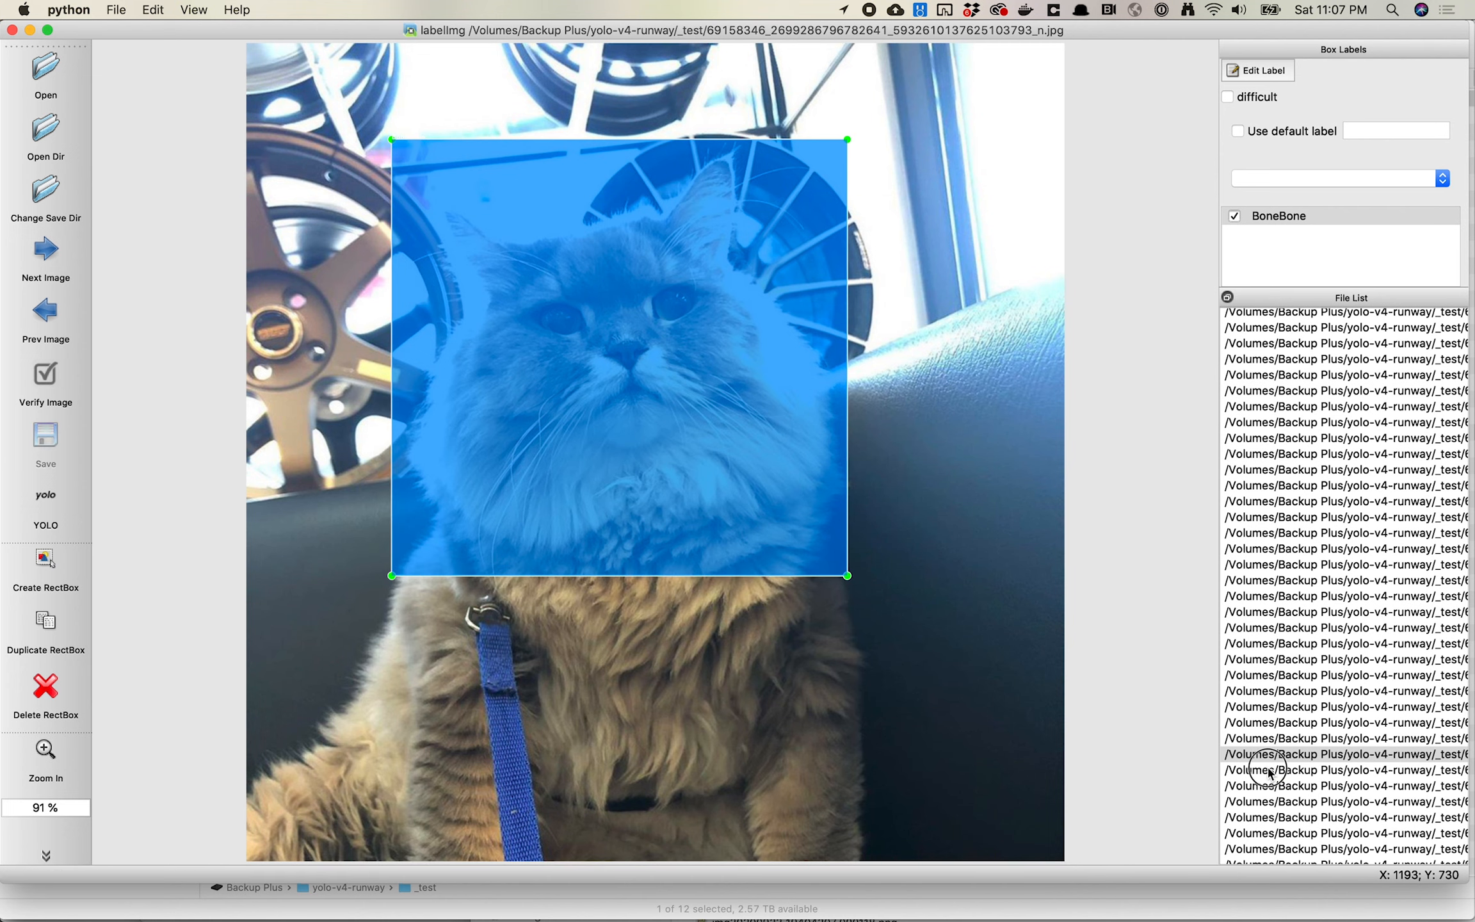
Step: Open the orange cat image starting with 71005272, box its head at about 491 by 475 pixels with the label Omar, and save
{"action": "key", "text": "d"}
{"action": "scroll", "coordinate": [1297, 692], "scroll_direction": "down", "scroll_amount": 5}
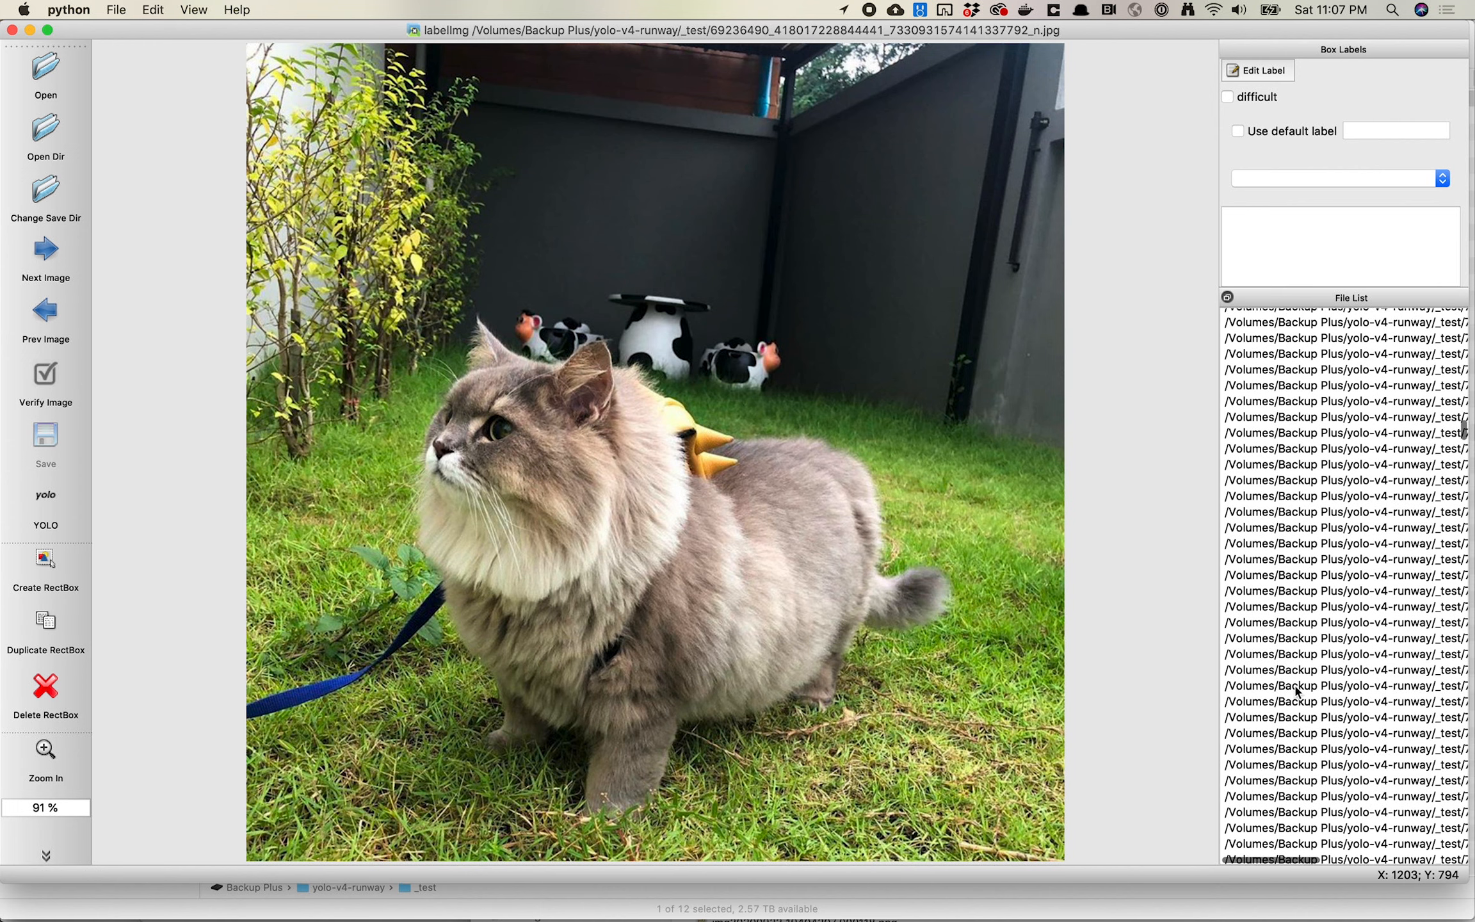
{"action": "double_click", "coordinate": [1297, 692]}
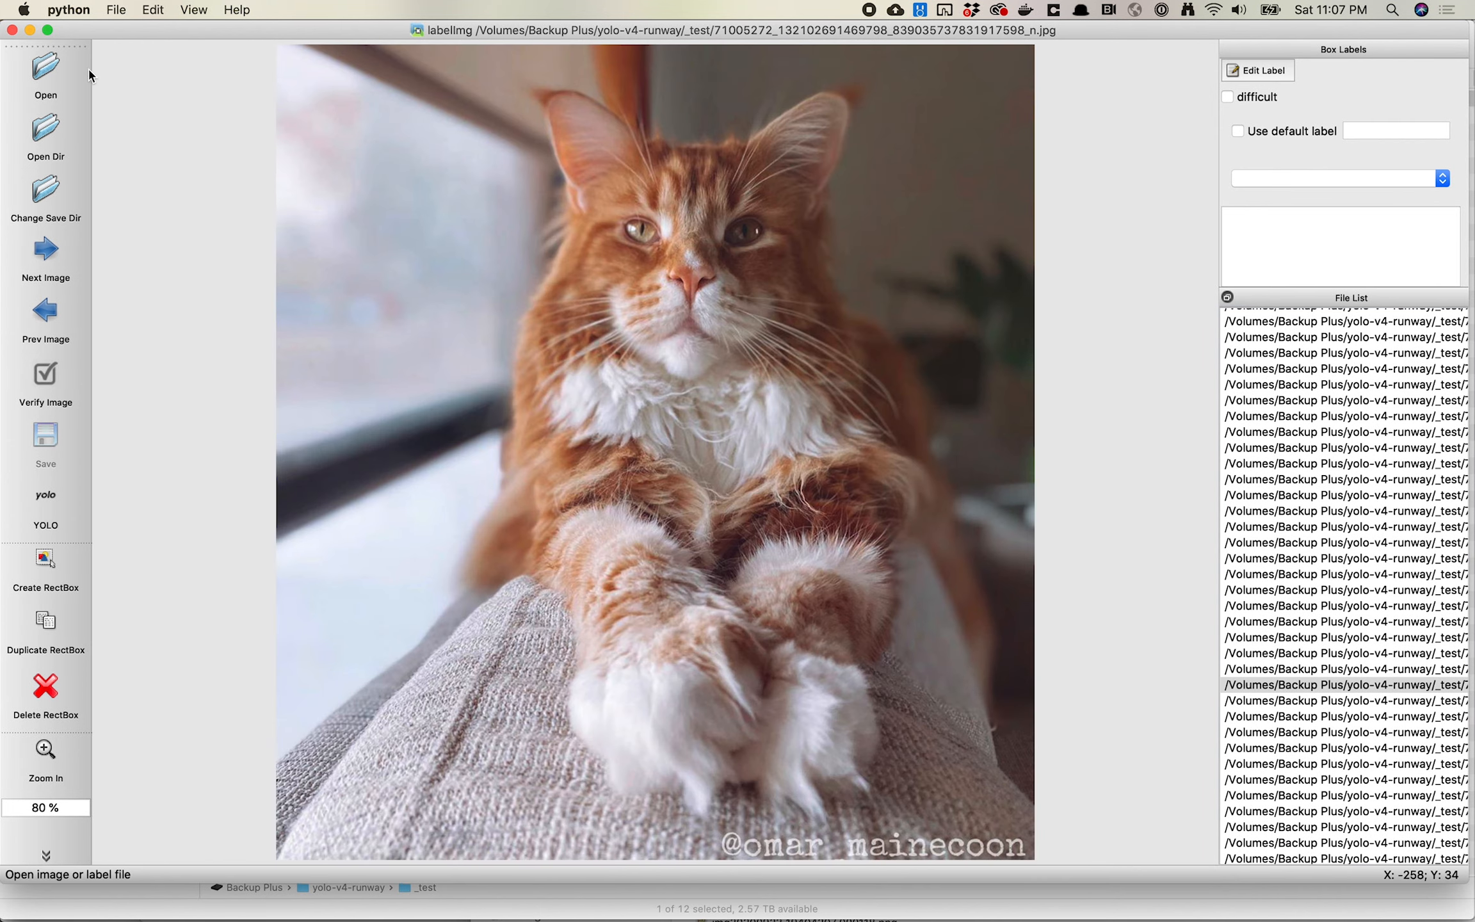
{"action": "left_click", "coordinate": [182, 11]}
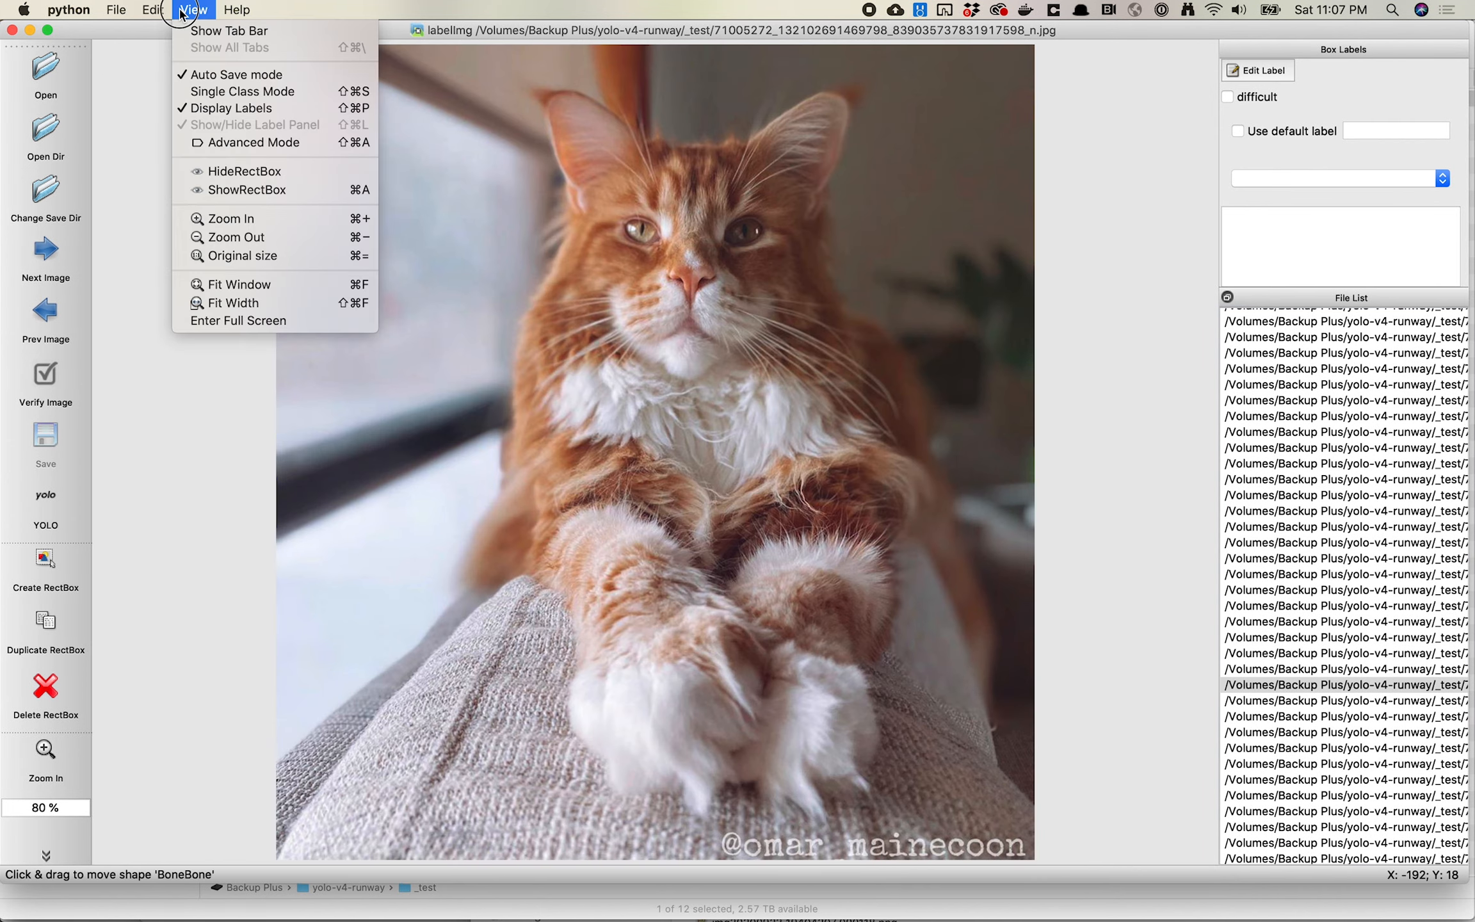
{"action": "left_click", "coordinate": [180, 10]}
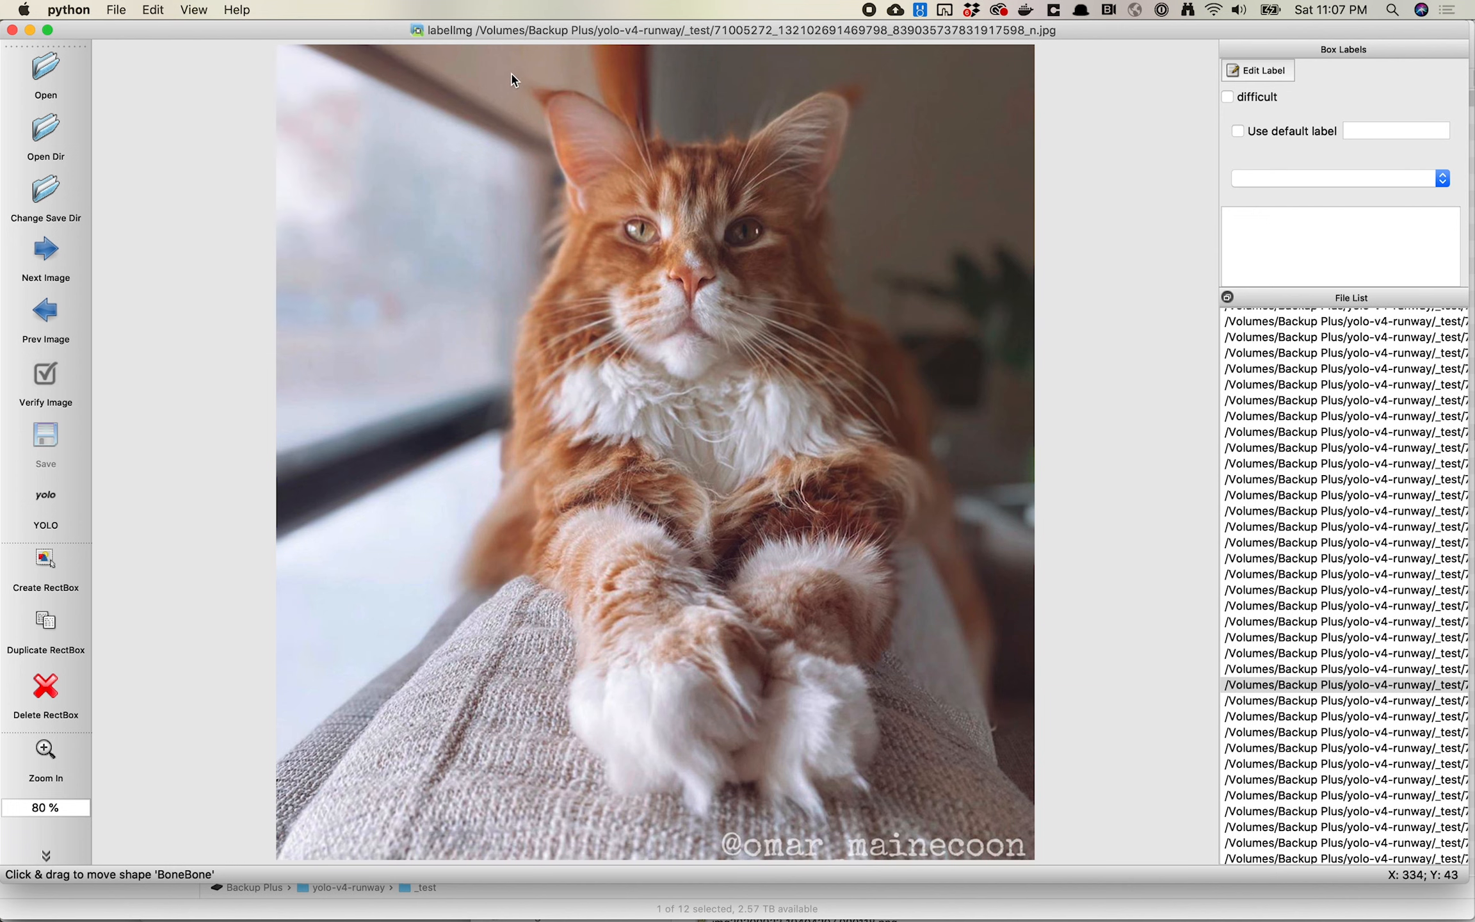
{"action": "left_click_drag", "start_coordinate": [510, 74], "coordinate": [597, 170]}
{"action": "left_click", "coordinate": [38, 573]}
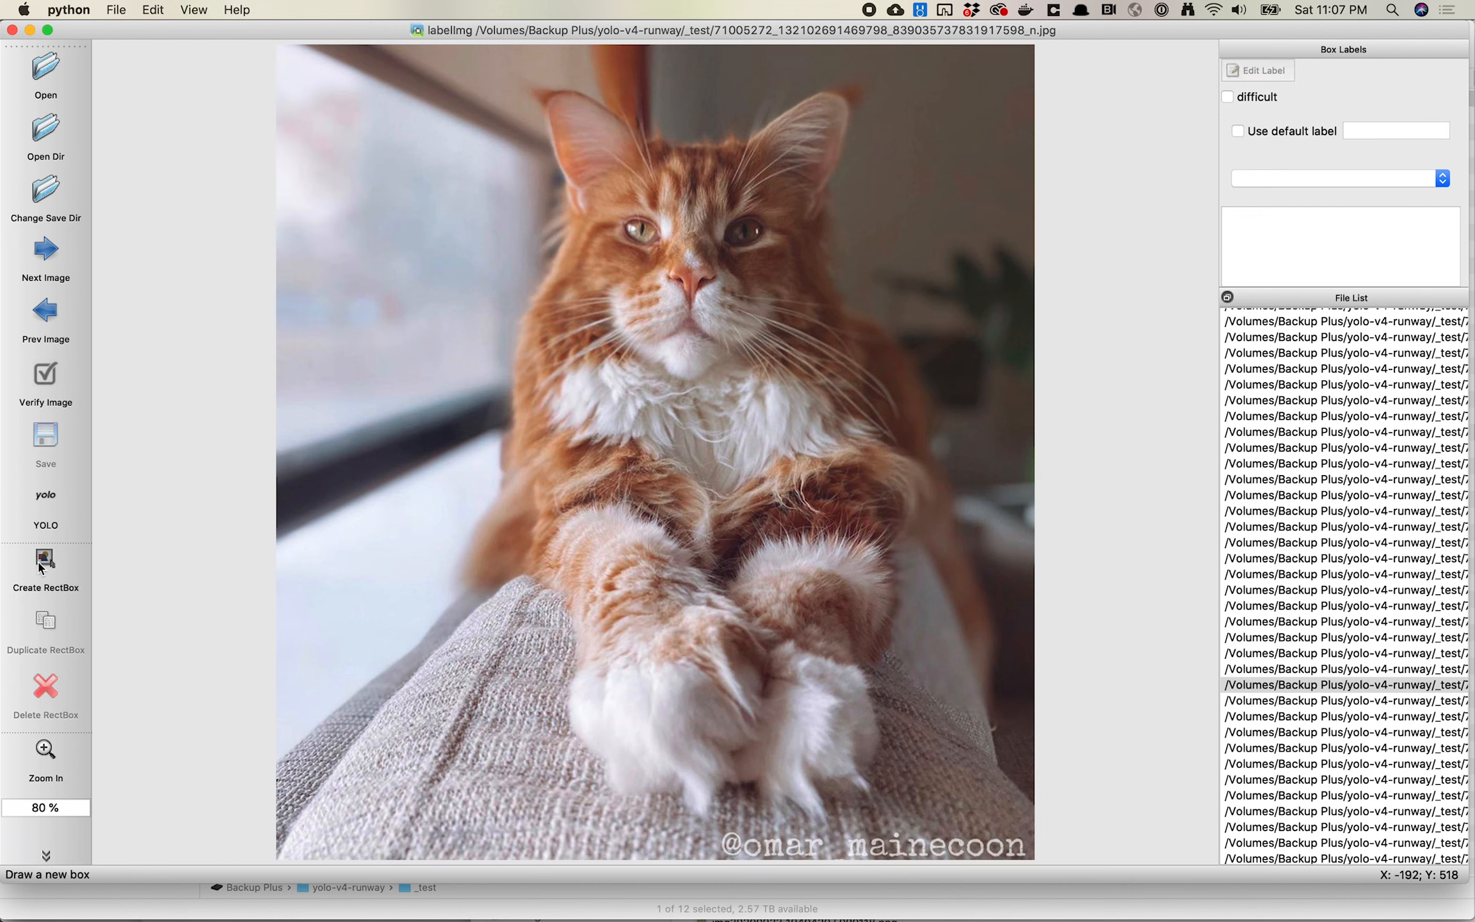
{"action": "mouse_move", "coordinate": [512, 75]}
{"action": "left_mouse_down"}
{"action": "mouse_move", "coordinate": [619, 191]}
{"action": "mouse_move", "coordinate": [856, 382]}
{"action": "mouse_move", "coordinate": [857, 407]}
{"action": "left_mouse_up"}
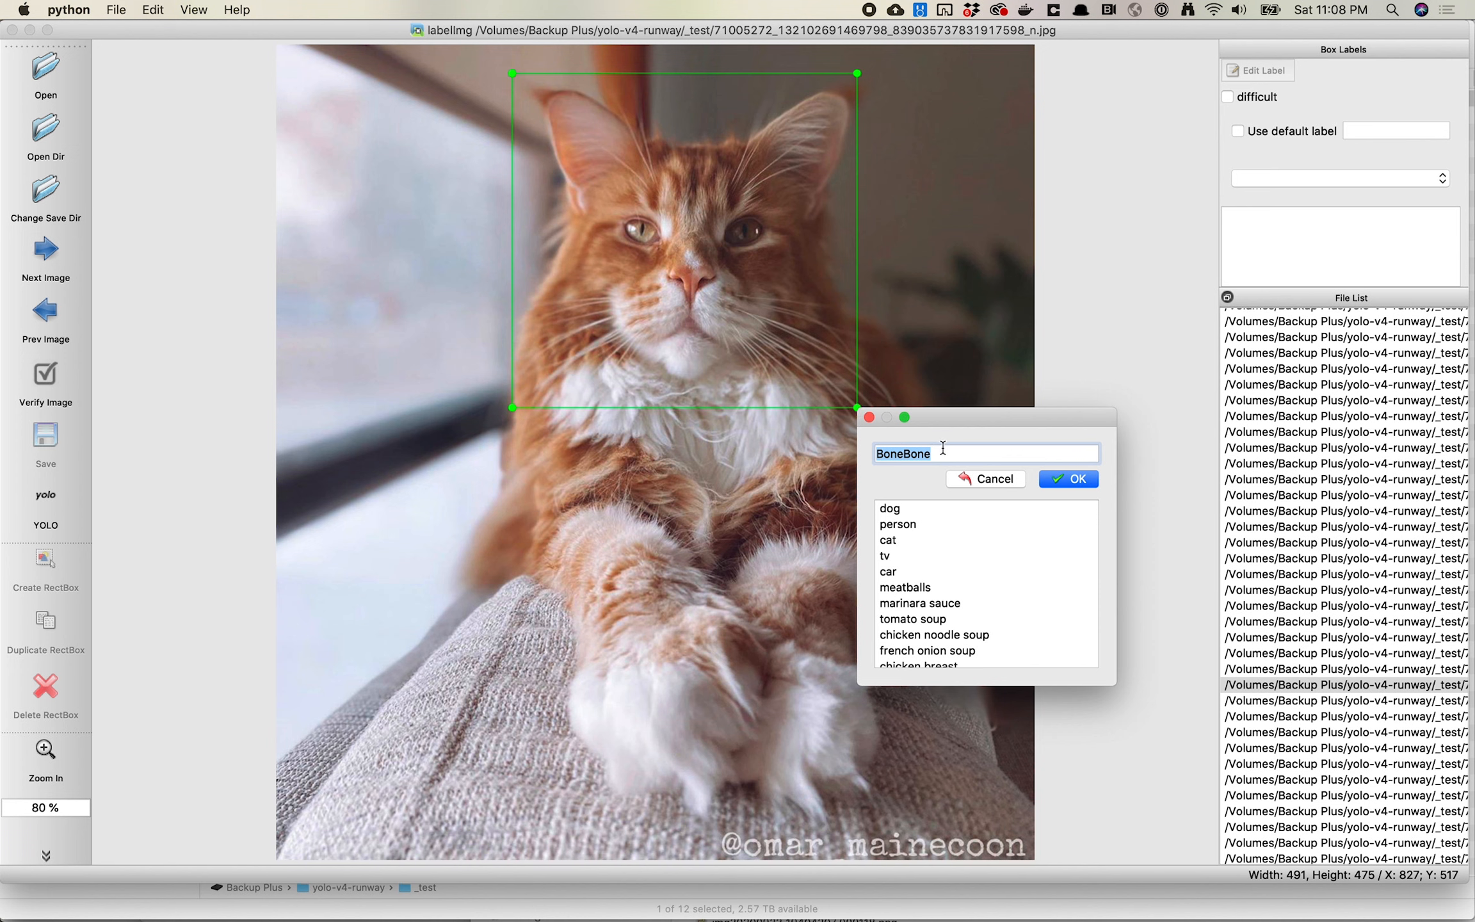
{"action": "type", "text": "Omar"}
{"action": "left_click", "coordinate": [1059, 478]}
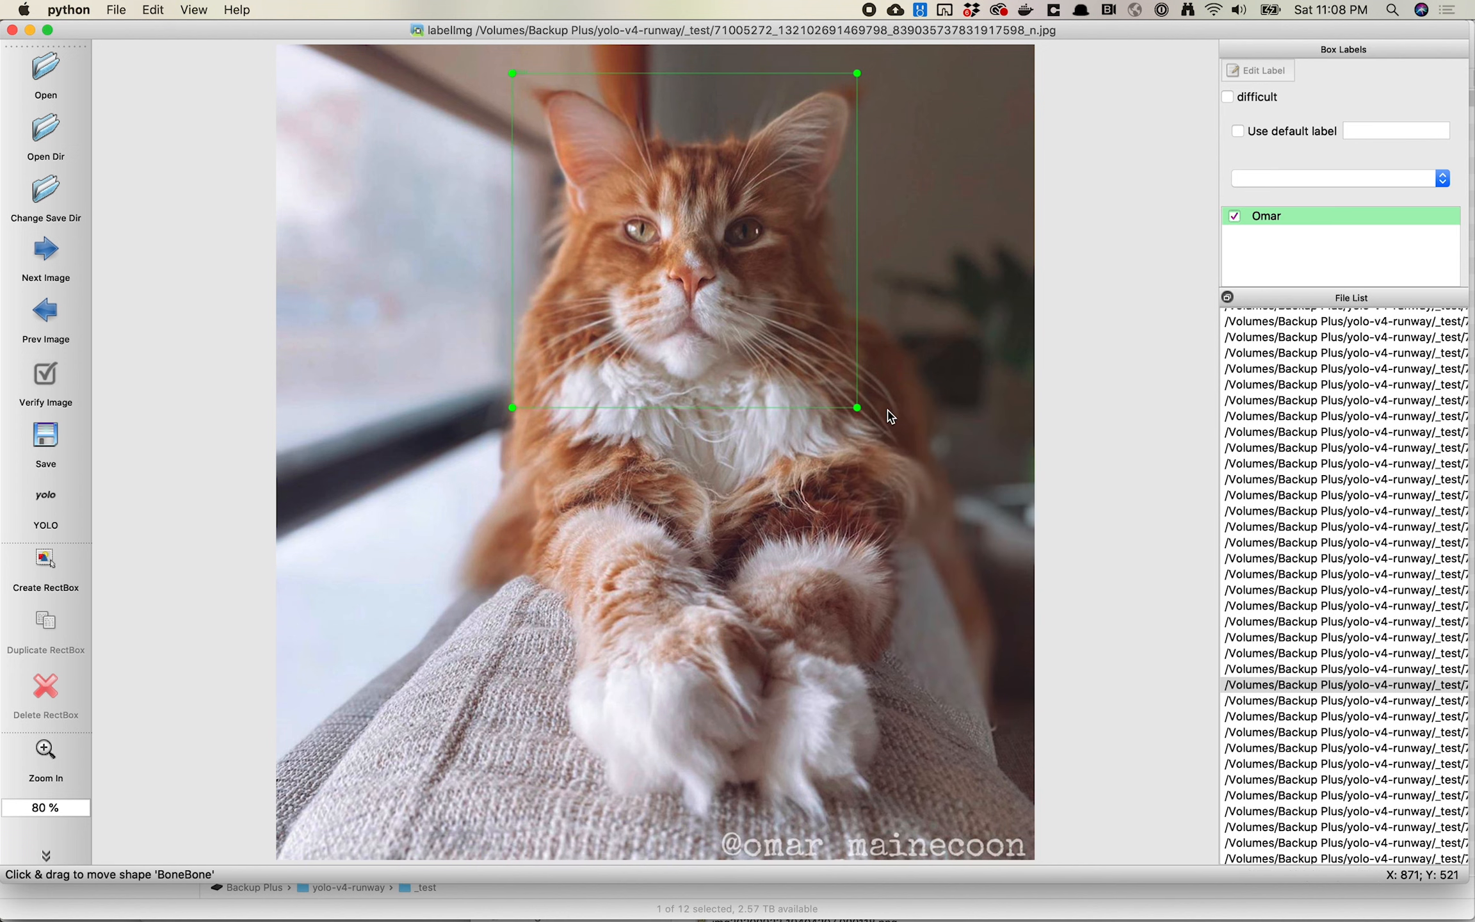
{"action": "key", "text": "super+s"}
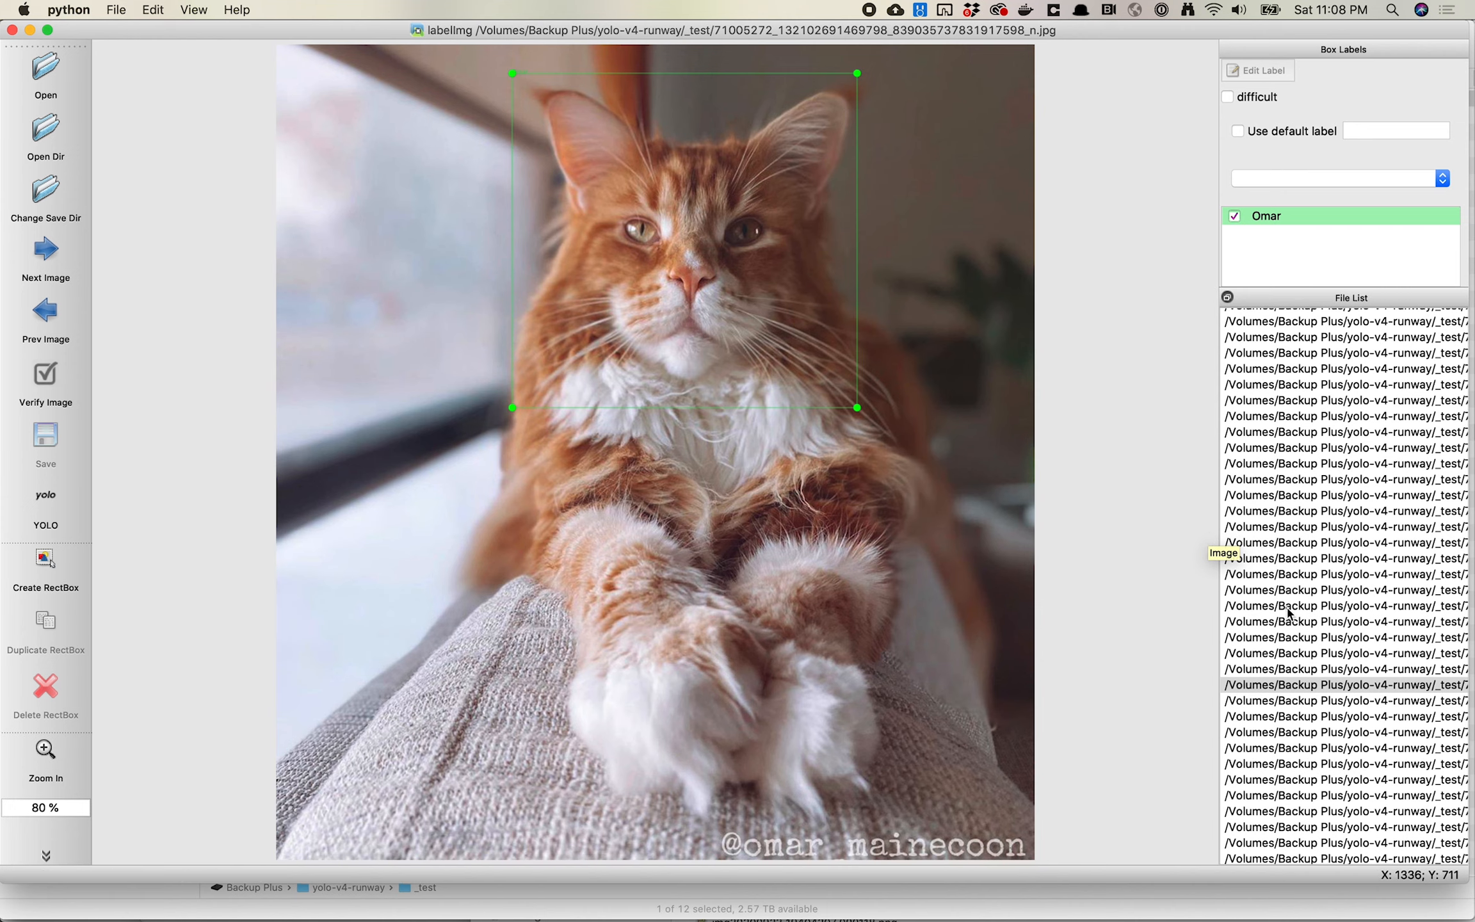
Step: Browse images further down the file list and open the one starting with 82945956, showing the cat with a half-black, half-orange face
{"action": "scroll", "coordinate": [1300, 628], "scroll_direction": "down", "scroll_amount": 5}
{"action": "double_click", "coordinate": [1313, 647]}
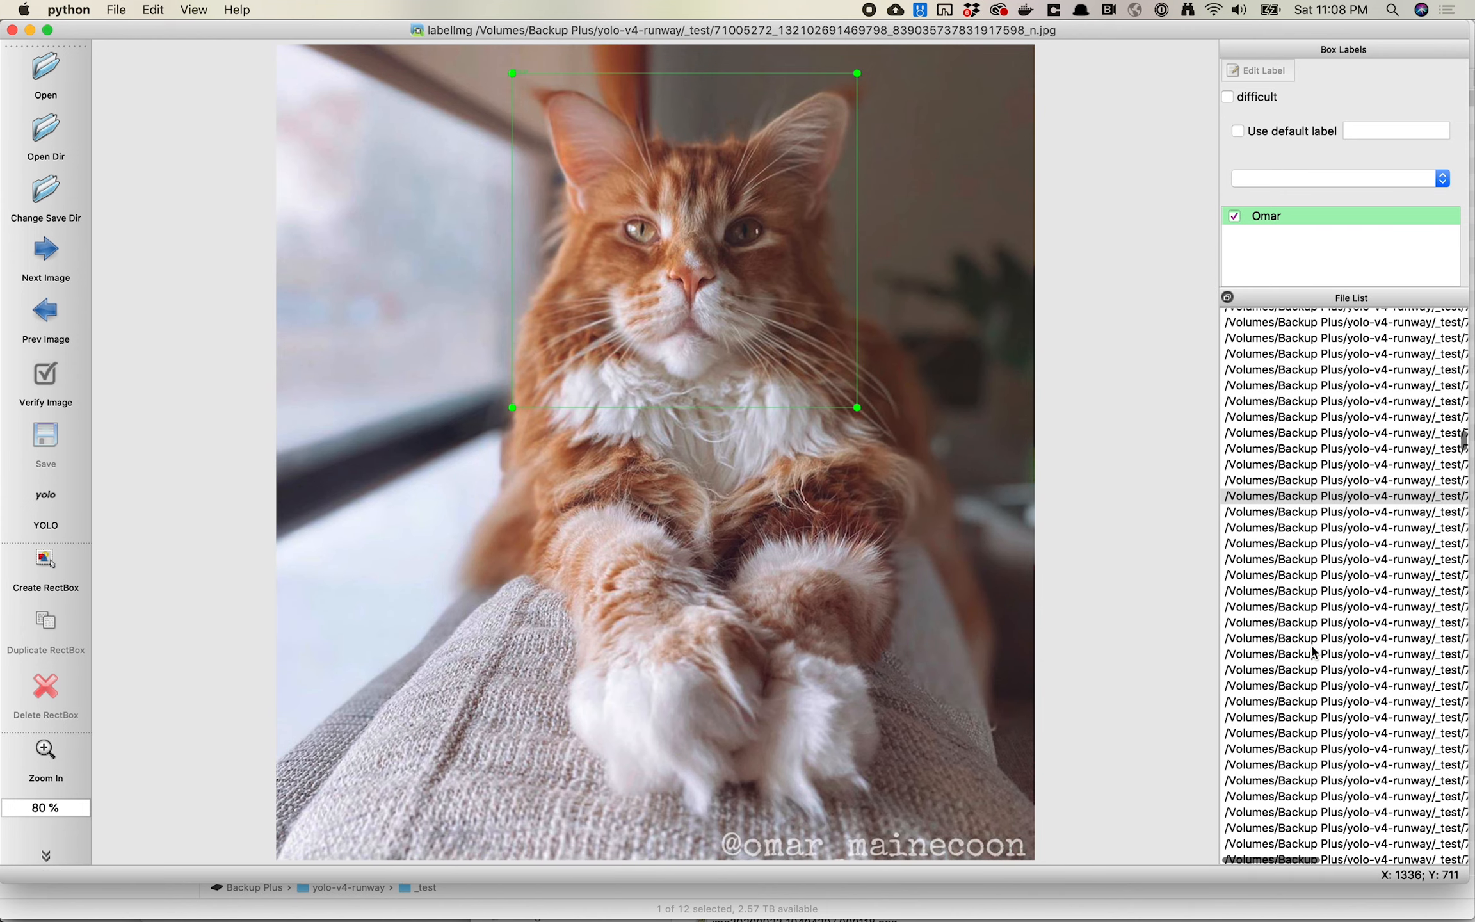
{"action": "scroll", "coordinate": [1308, 692], "scroll_direction": "right", "scroll_amount": 1}
{"action": "scroll", "coordinate": [1307, 694], "scroll_direction": "down", "scroll_amount": 3}
{"action": "double_click", "coordinate": [1307, 694]}
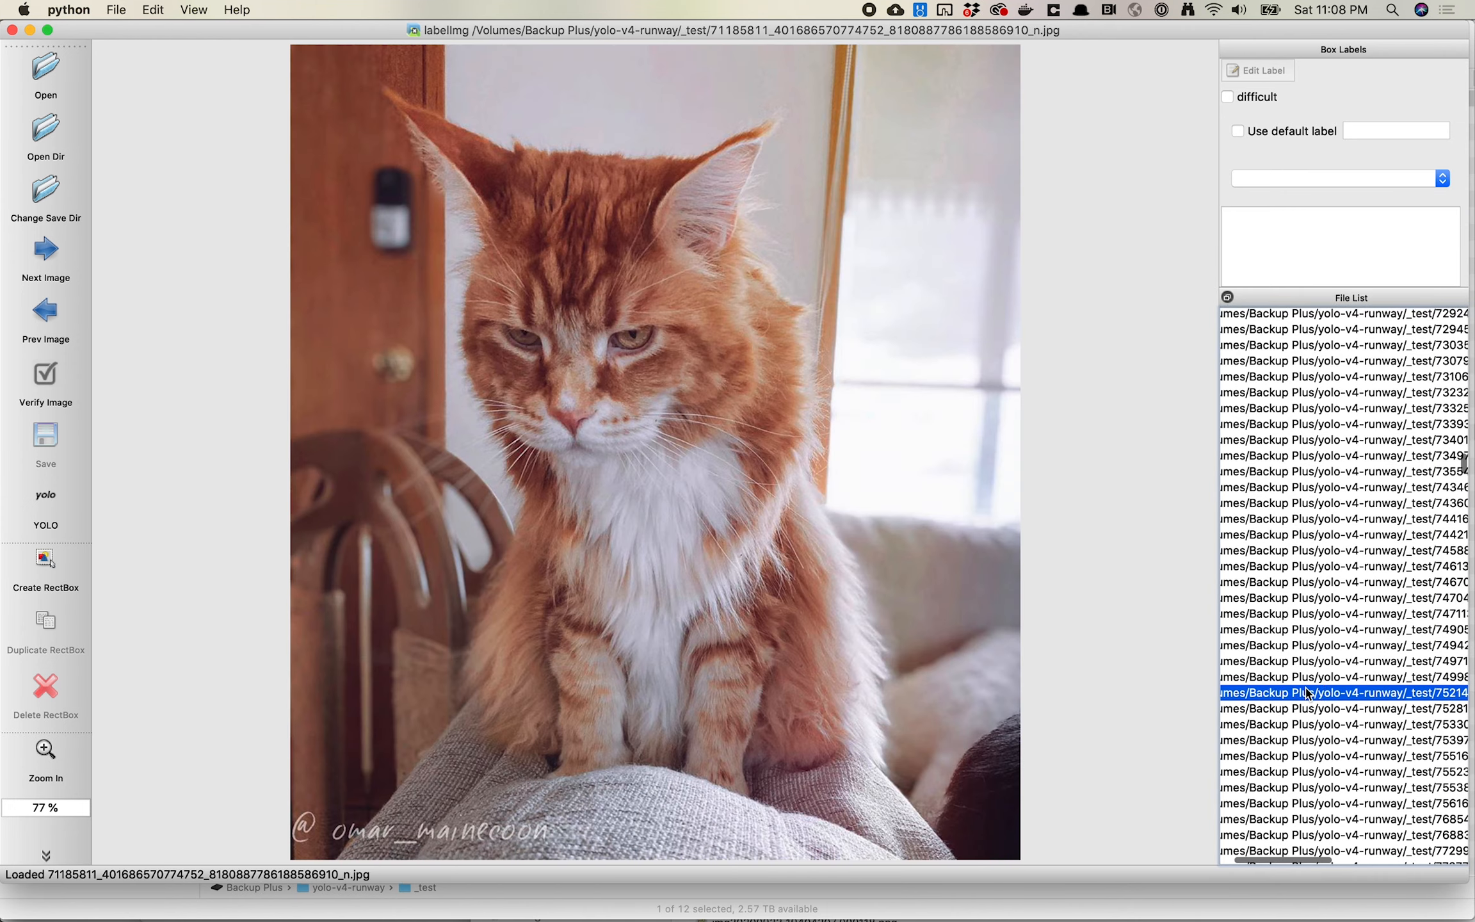
{"action": "scroll", "coordinate": [1317, 751], "scroll_direction": "down", "scroll_amount": 7}
{"action": "double_click", "coordinate": [1317, 747]}
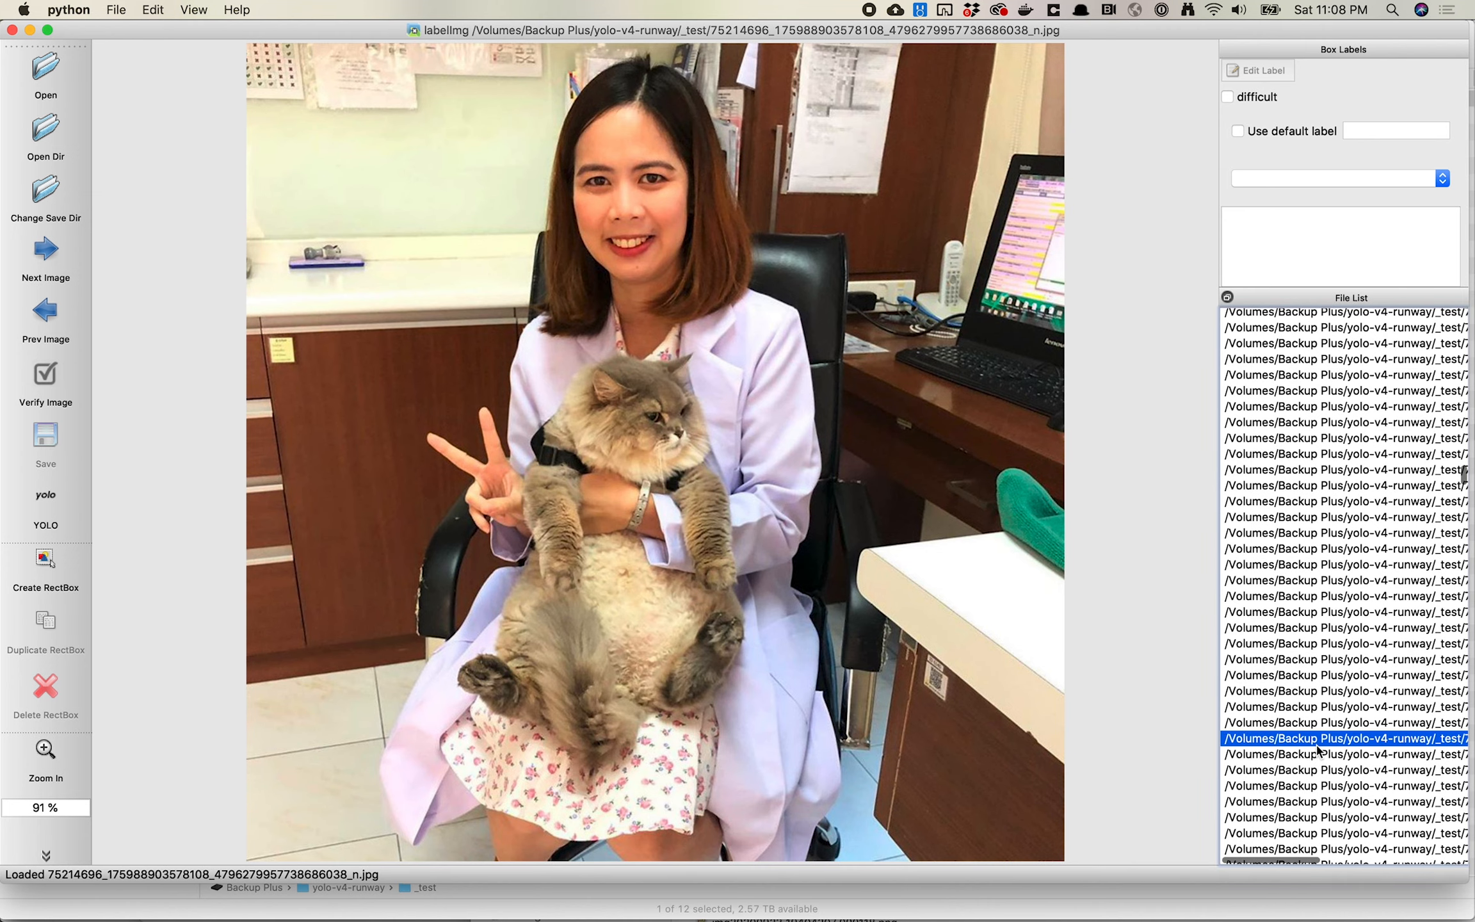
{"action": "scroll", "coordinate": [1317, 750], "scroll_direction": "down", "scroll_amount": 7}
{"action": "scroll", "coordinate": [1317, 751], "scroll_direction": "down", "scroll_amount": 5}
{"action": "double_click", "coordinate": [1317, 746]}
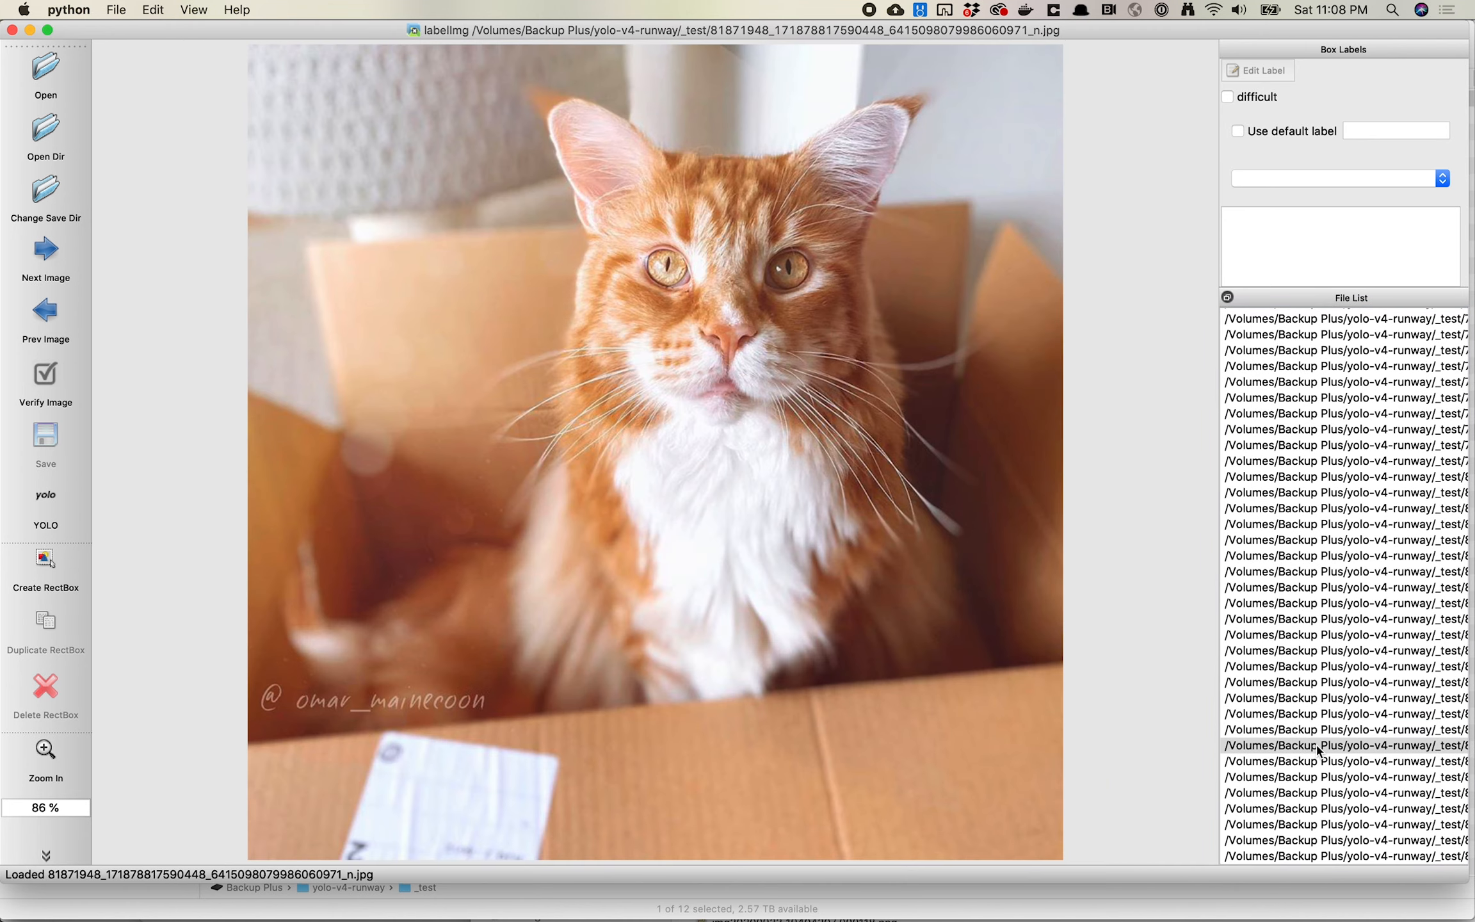
{"action": "scroll", "coordinate": [1319, 762], "scroll_direction": "down", "scroll_amount": 2}
{"action": "scroll", "coordinate": [1319, 762], "scroll_direction": "right", "scroll_amount": 5}
{"action": "left_click", "coordinate": [1321, 771]}
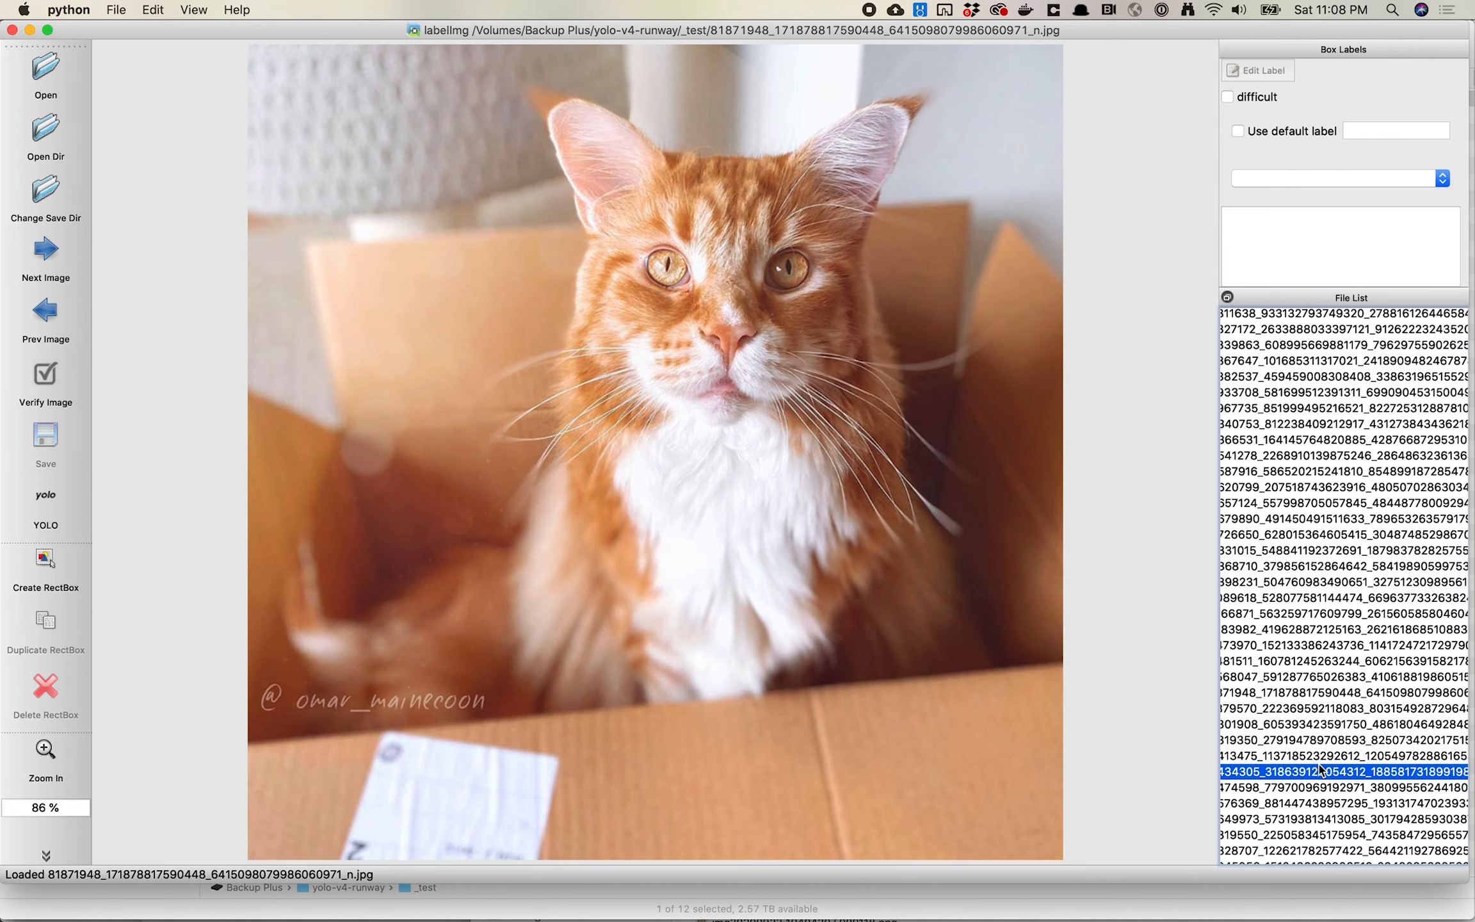
{"action": "double_click", "coordinate": [1317, 742]}
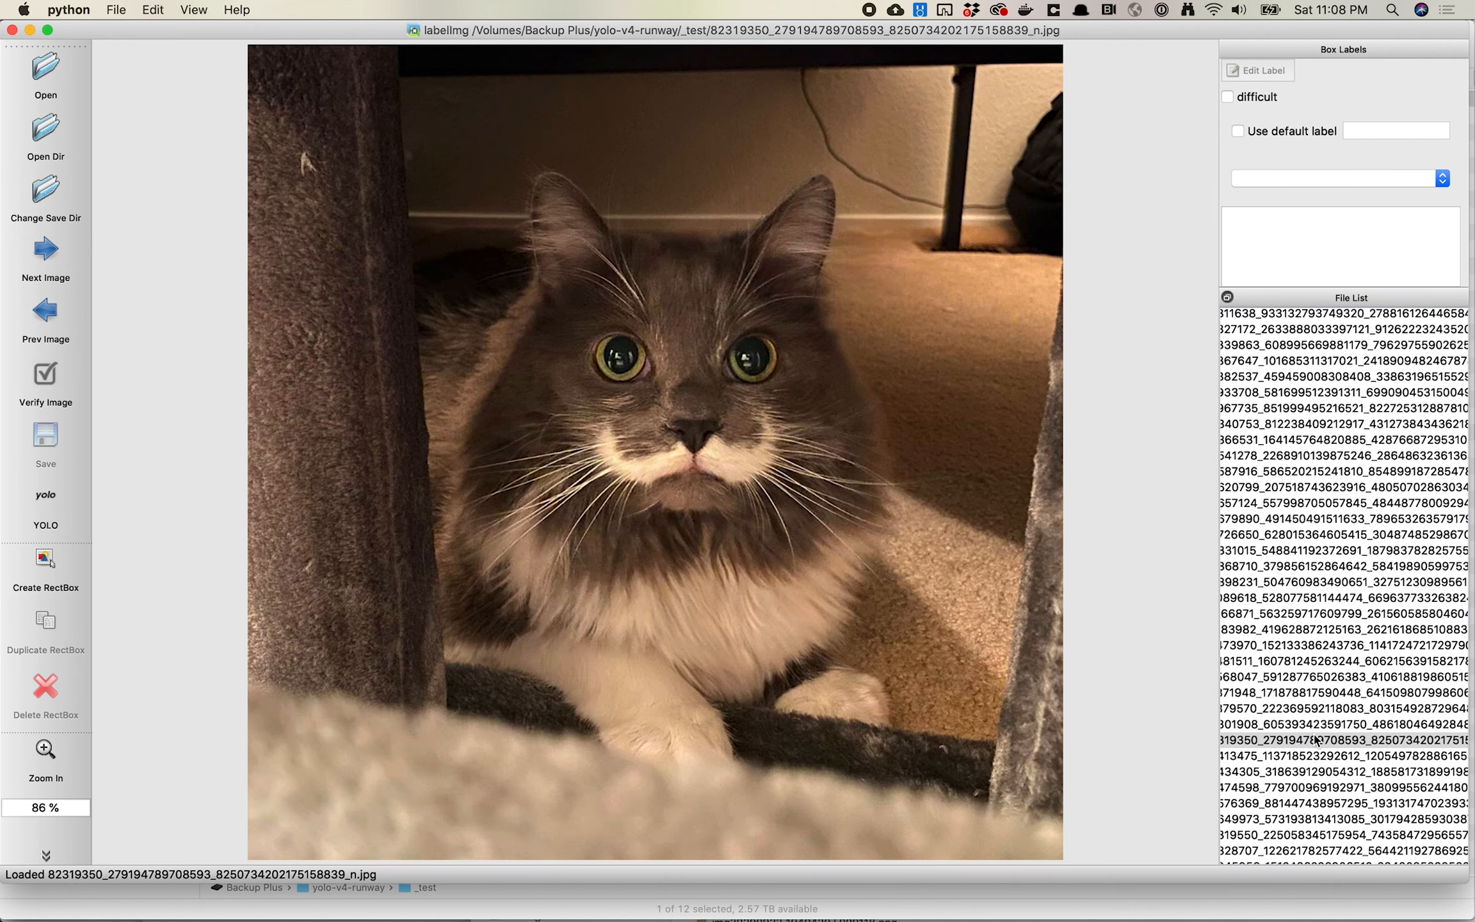
{"action": "scroll", "coordinate": [1317, 746], "scroll_direction": "left", "scroll_amount": 5}
{"action": "scroll", "coordinate": [1317, 755], "scroll_direction": "down", "scroll_amount": 3}
{"action": "double_click", "coordinate": [1318, 778]}
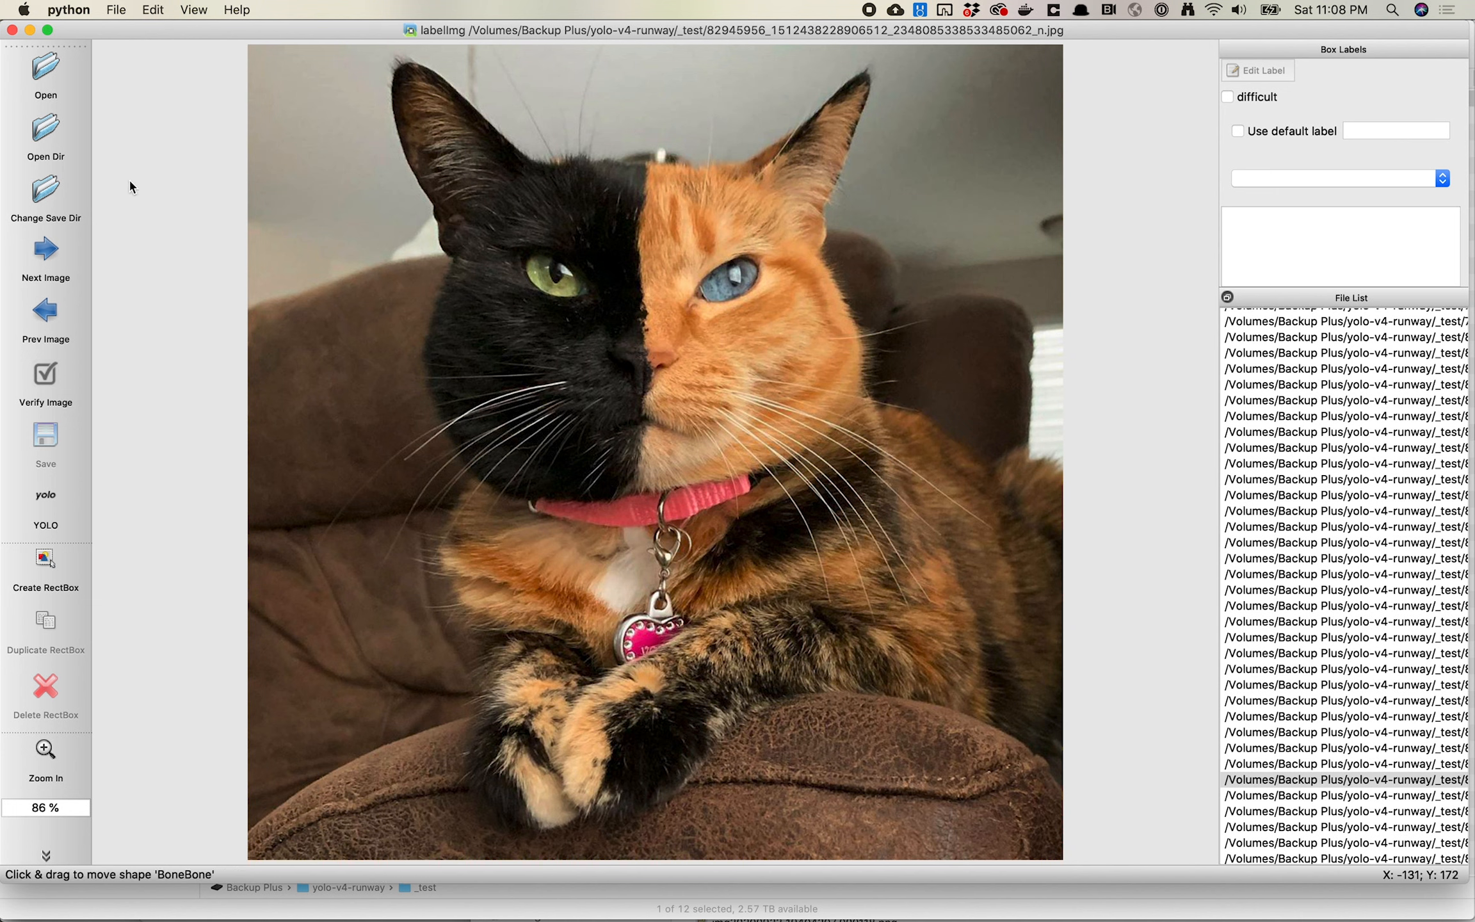
Step: Box the head of the half-black, half-orange cat at about 692 by 655 pixels and label it Venus
{"action": "left_click", "coordinate": [45, 564]}
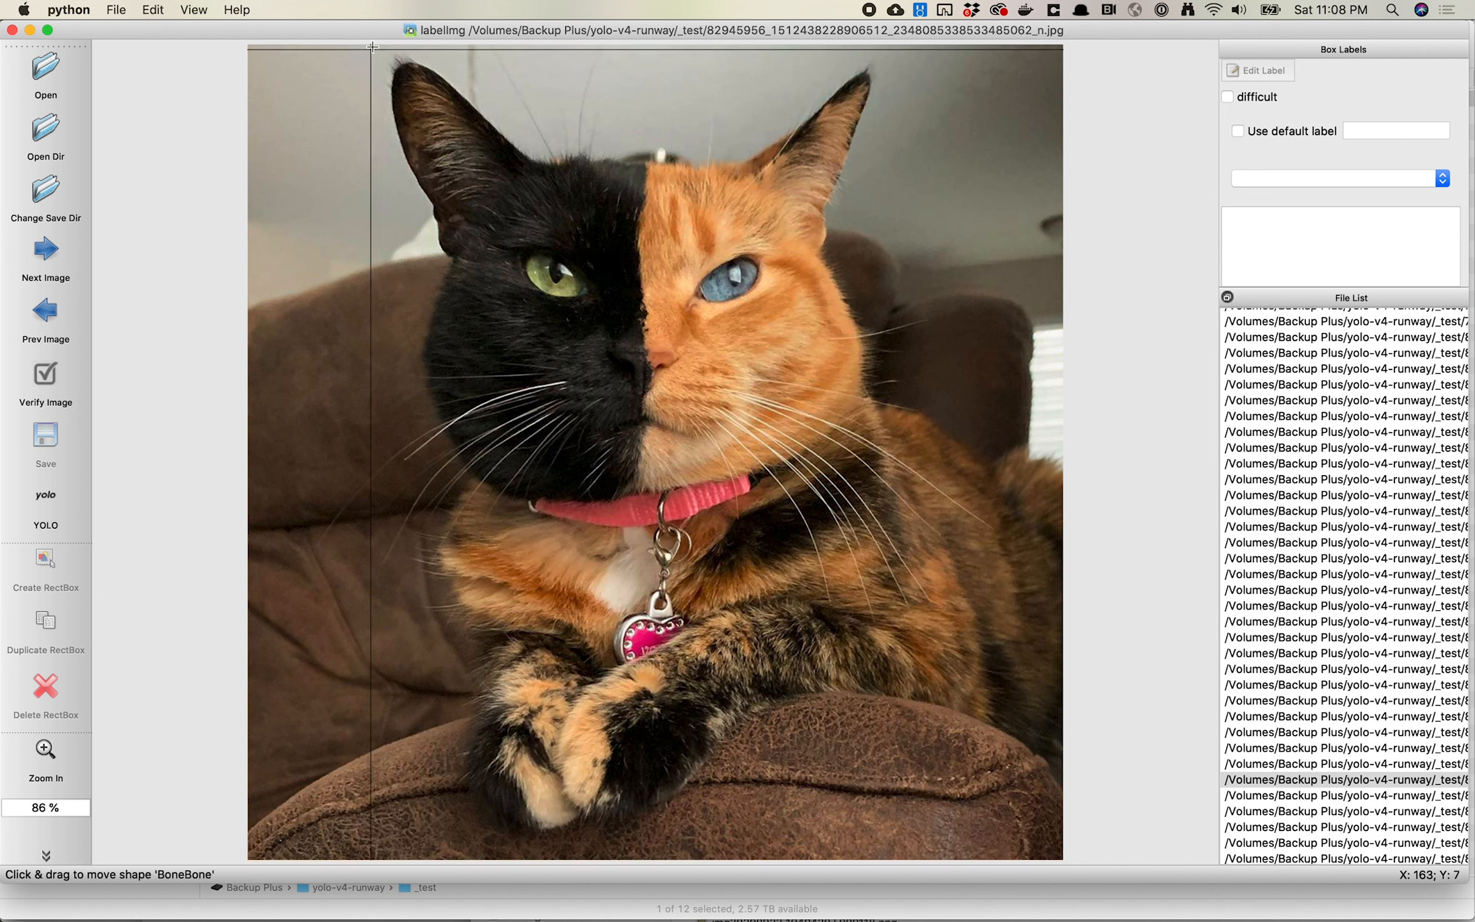
{"action": "mouse_move", "coordinate": [381, 50]}
{"action": "left_mouse_down"}
{"action": "mouse_move", "coordinate": [929, 535]}
{"action": "mouse_move", "coordinate": [903, 545]}
{"action": "left_mouse_up"}
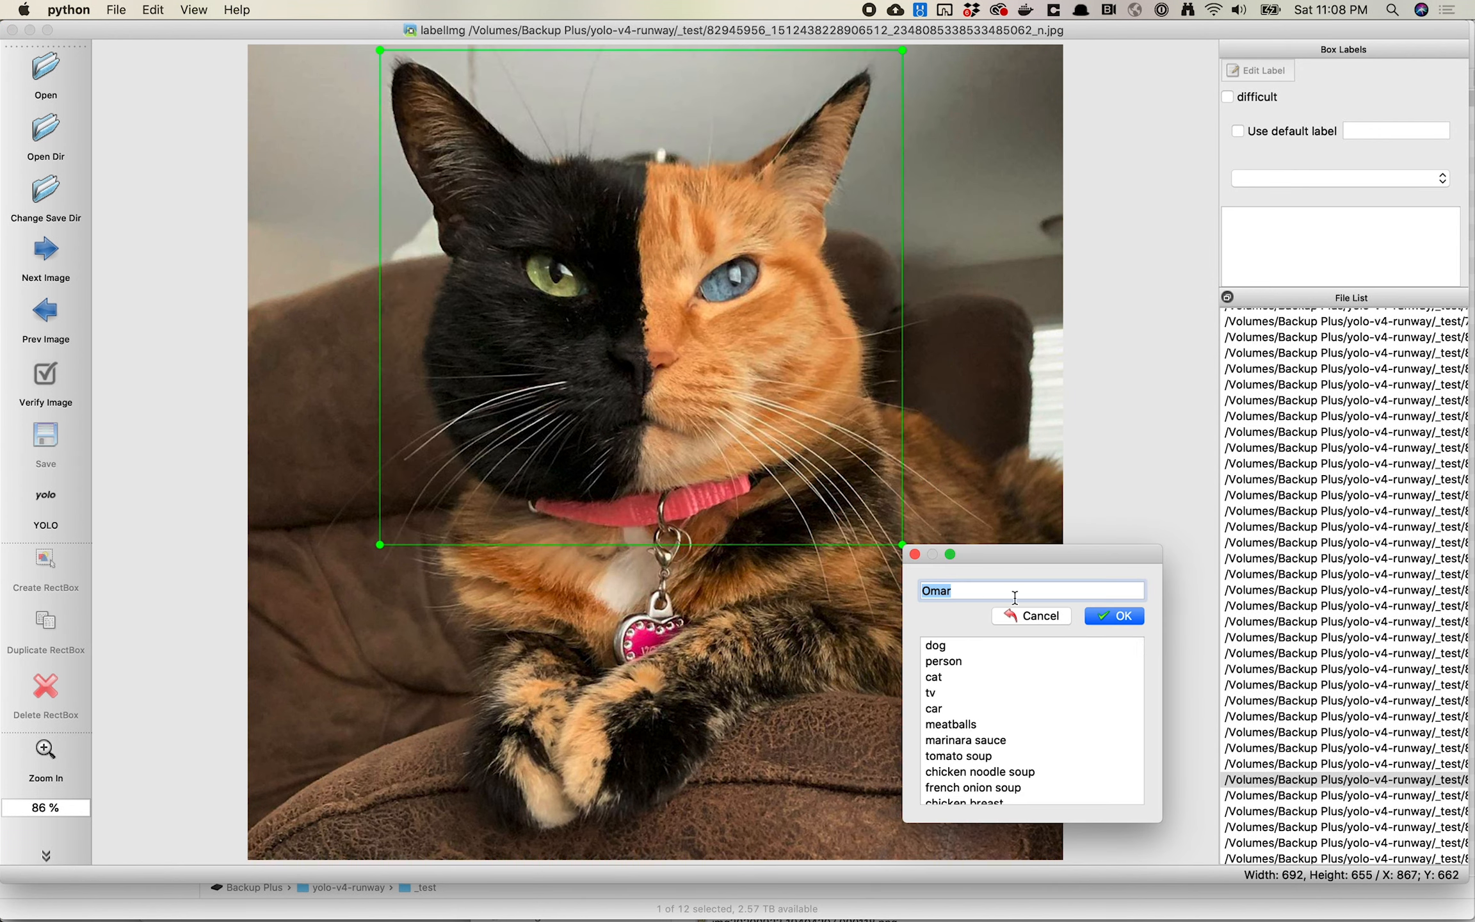
{"action": "type", "text": "Venus"}
{"action": "left_click", "coordinate": [1122, 616]}
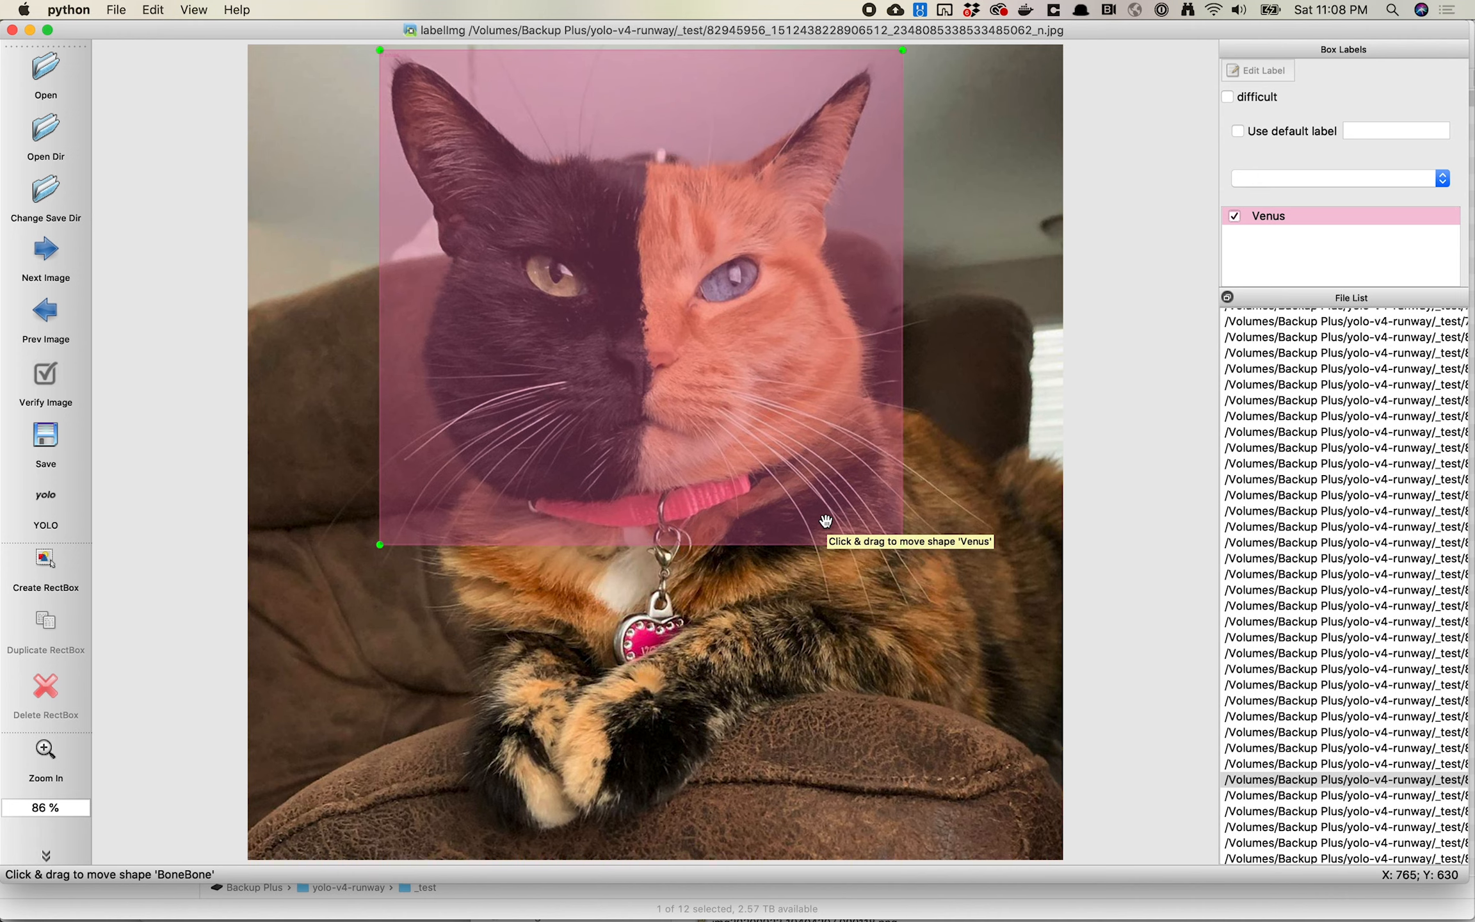
Step: Switch to Finder, open the _test folder and sort its files by date modified, newest first
{"action": "key", "text": "super+Tab"}
{"action": "key", "text": "super+Tab"}
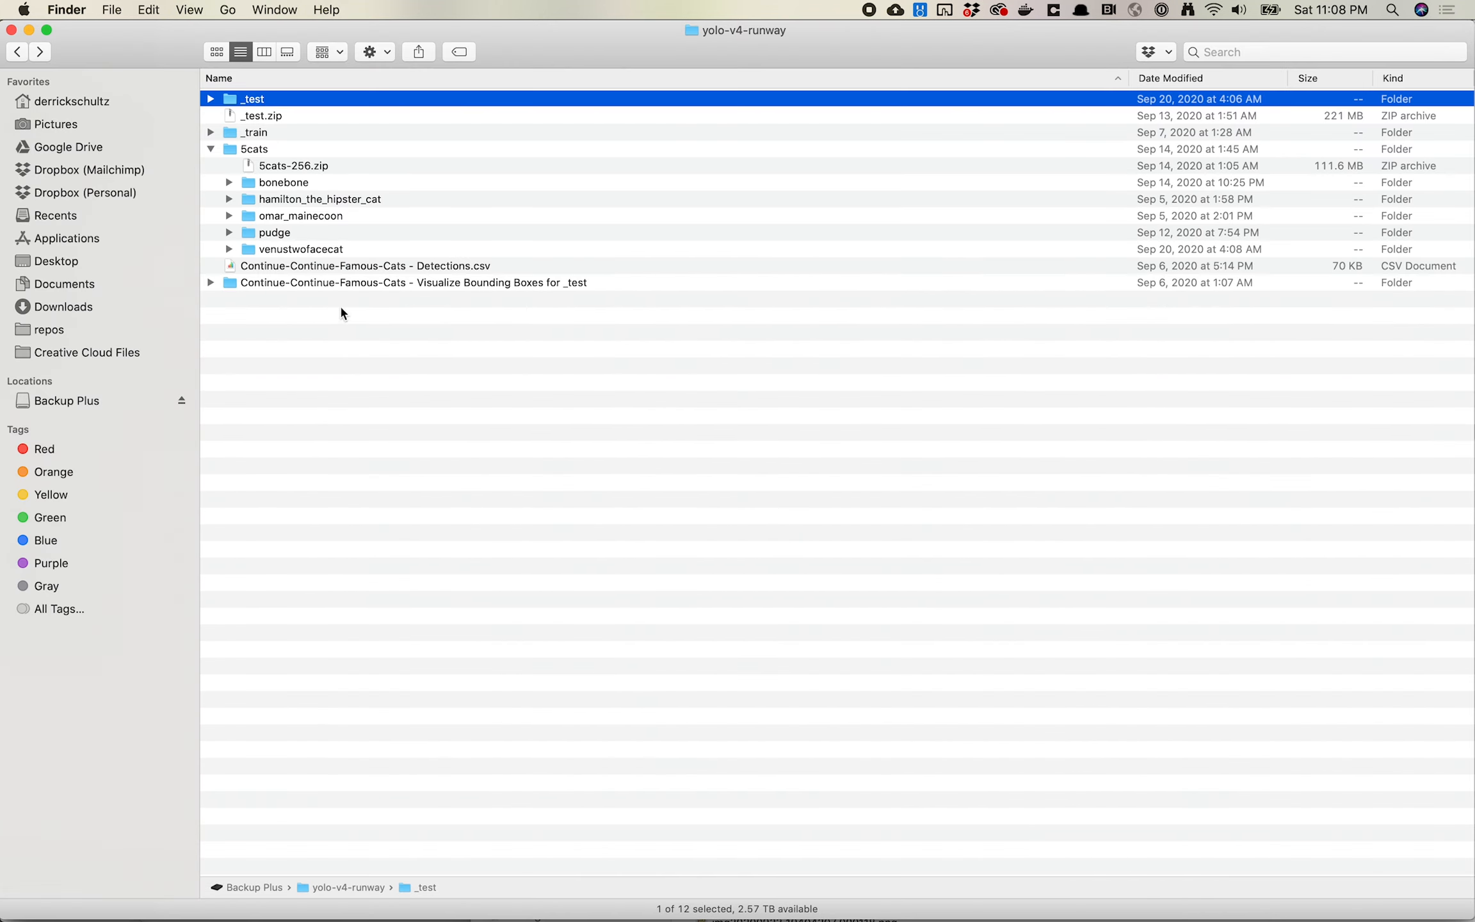
{"action": "left_click", "coordinate": [210, 99]}
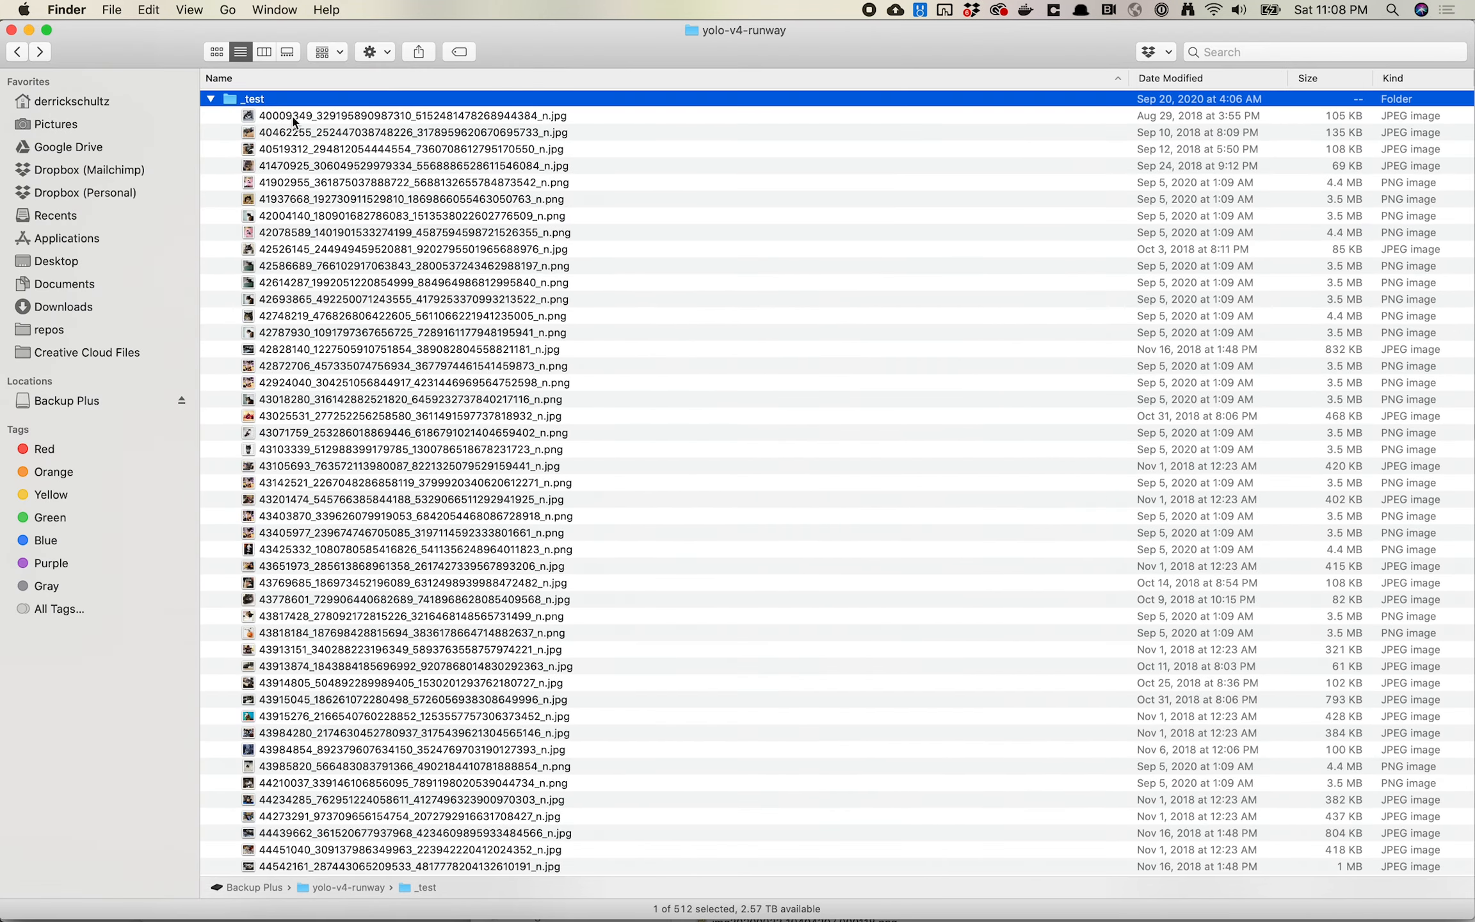
{"action": "double_click", "coordinate": [428, 98]}
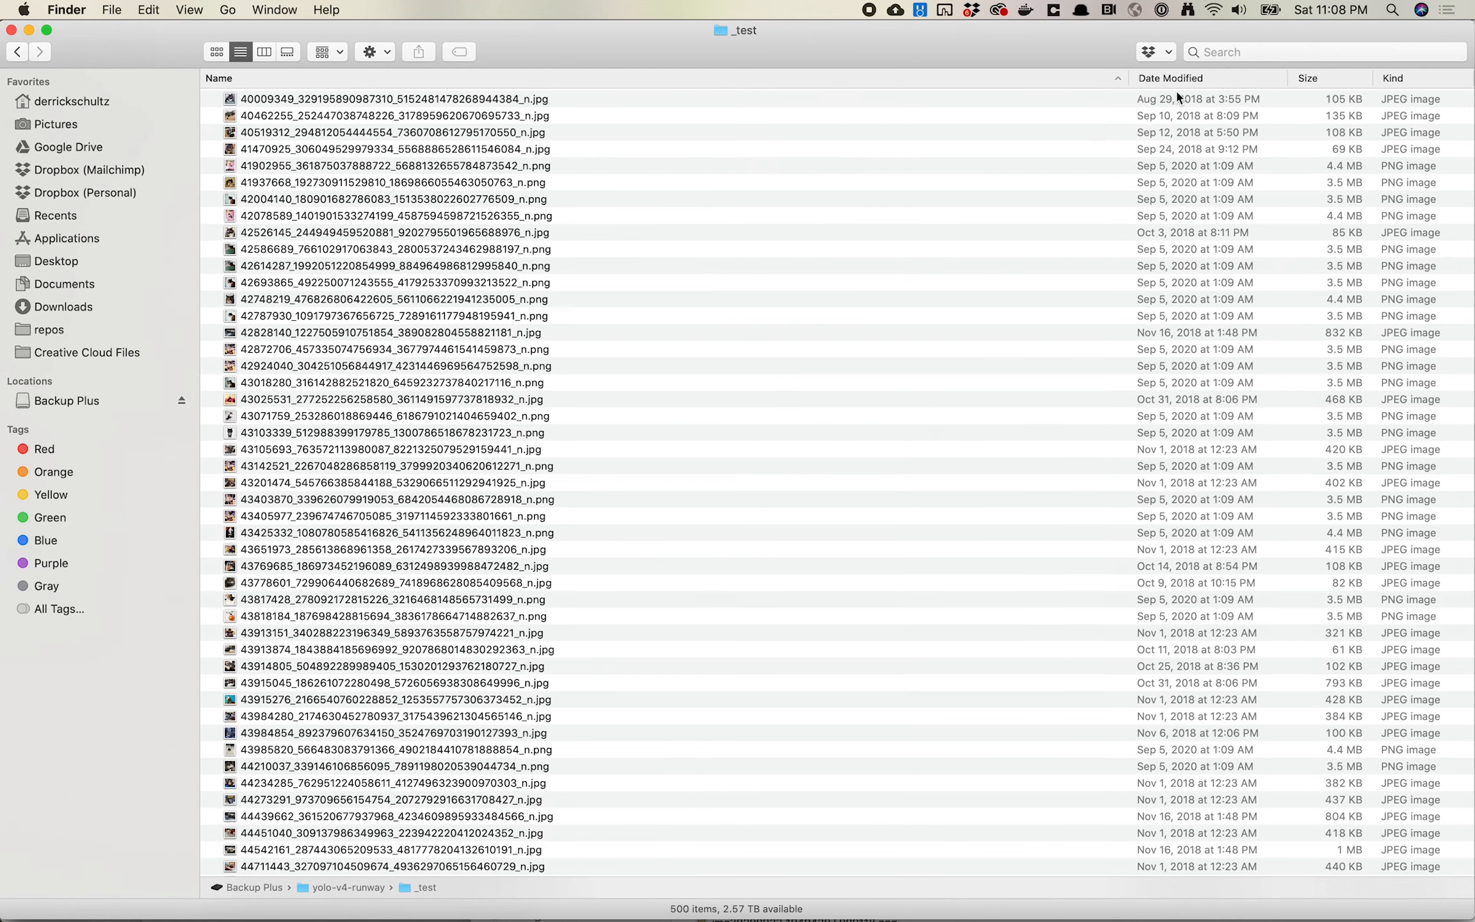
{"action": "left_click", "coordinate": [1240, 80]}
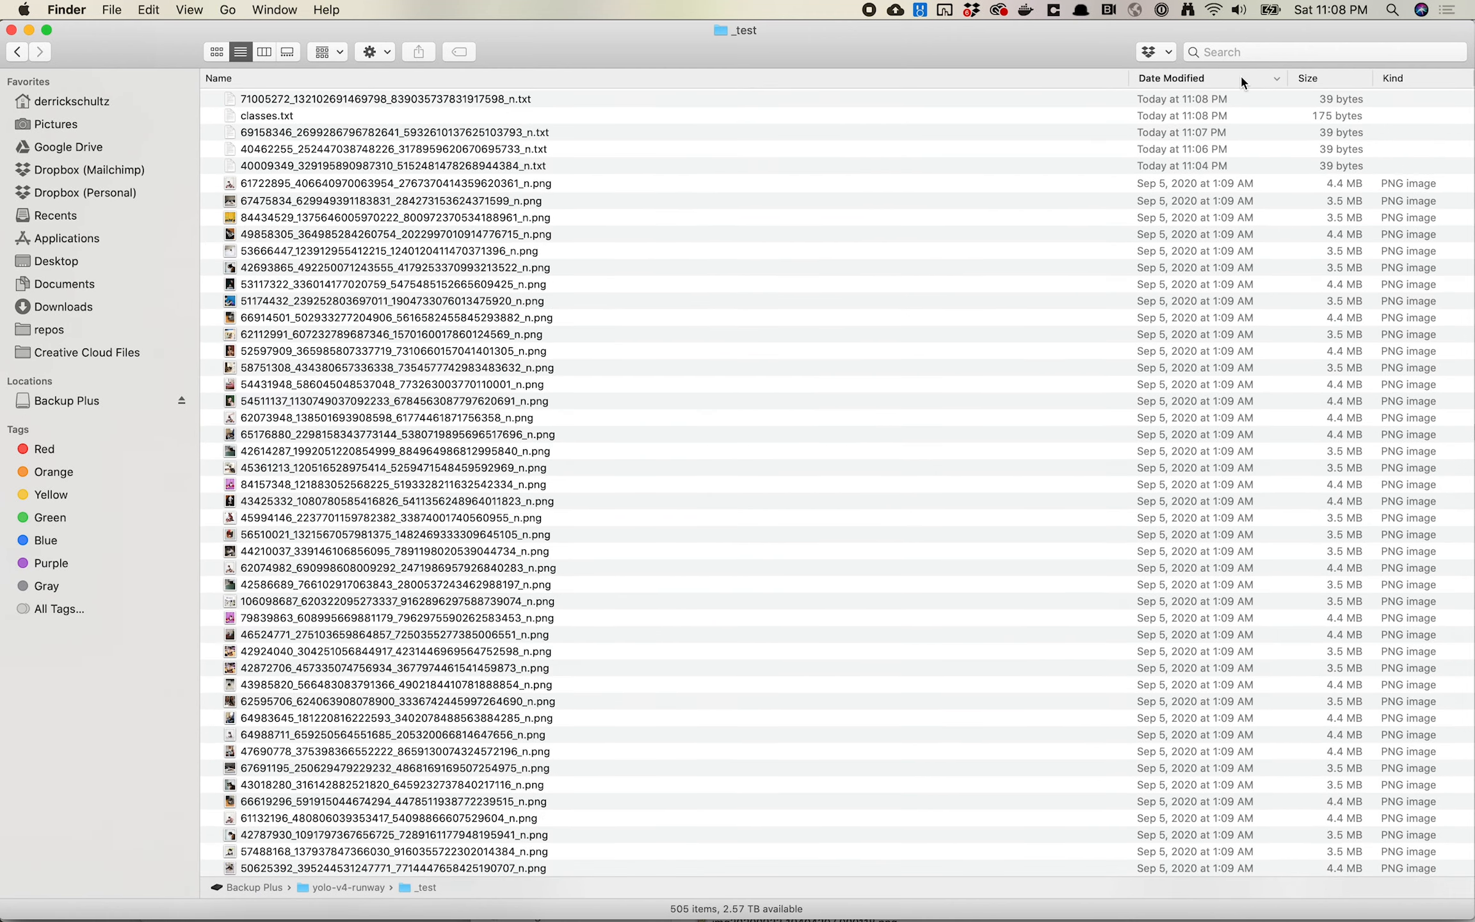
Step: Open the annotation text file starting with 71005272 in TextEdit, examine its class number and box coordinates, and close it
{"action": "left_click", "coordinate": [451, 99]}
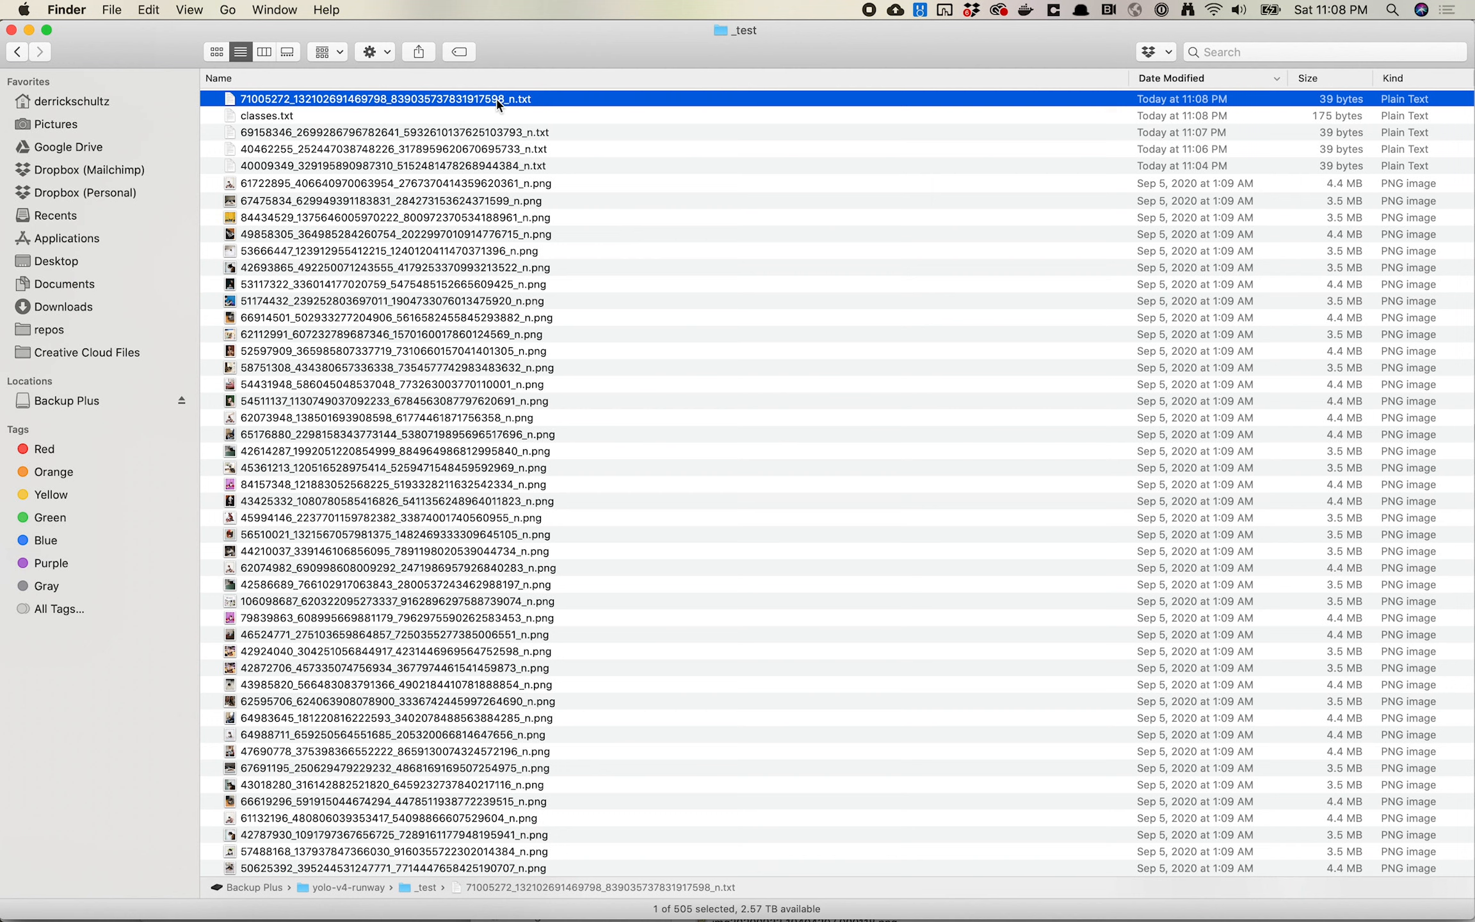
{"action": "key", "text": "super+Tab"}
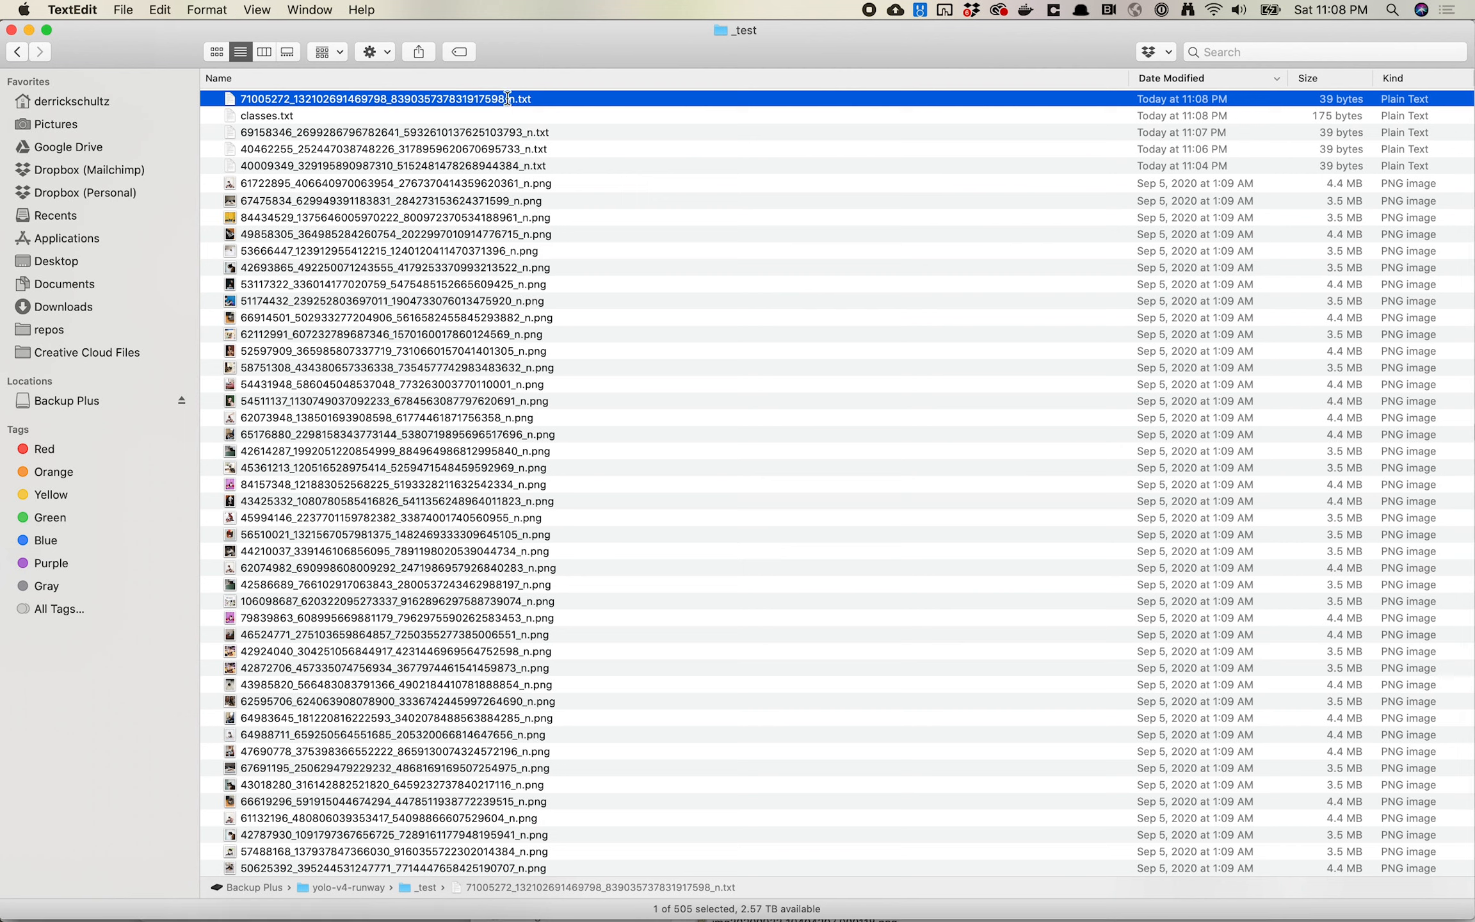
{"action": "double_click", "coordinate": [509, 103]}
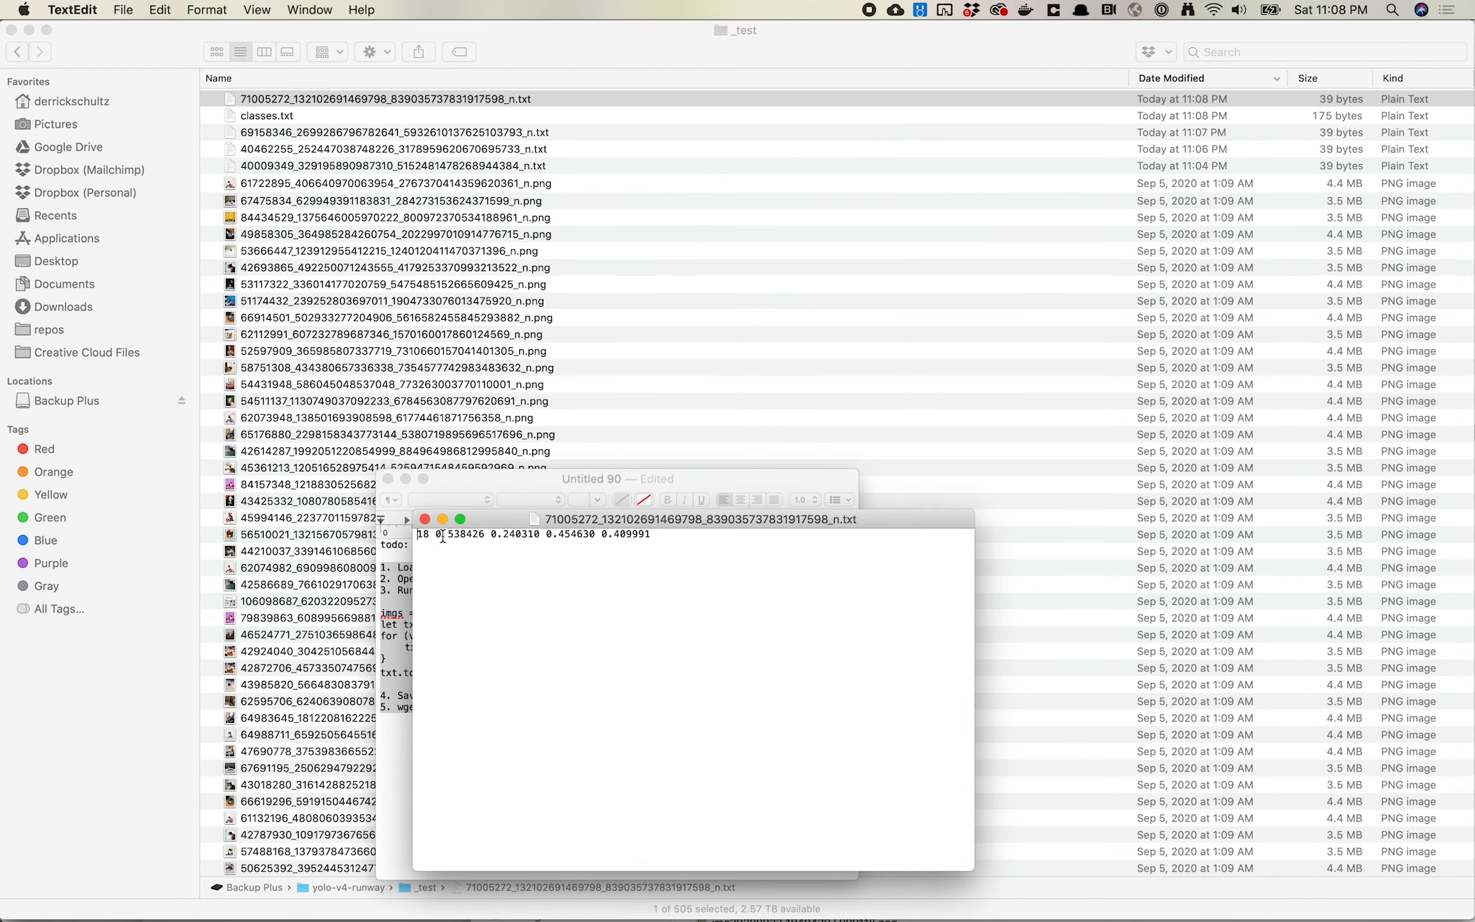
{"action": "double_click", "coordinate": [421, 534]}
{"action": "double_click", "coordinate": [444, 534]}
{"action": "left_click_drag", "start_coordinate": [490, 534], "coordinate": [654, 534]}
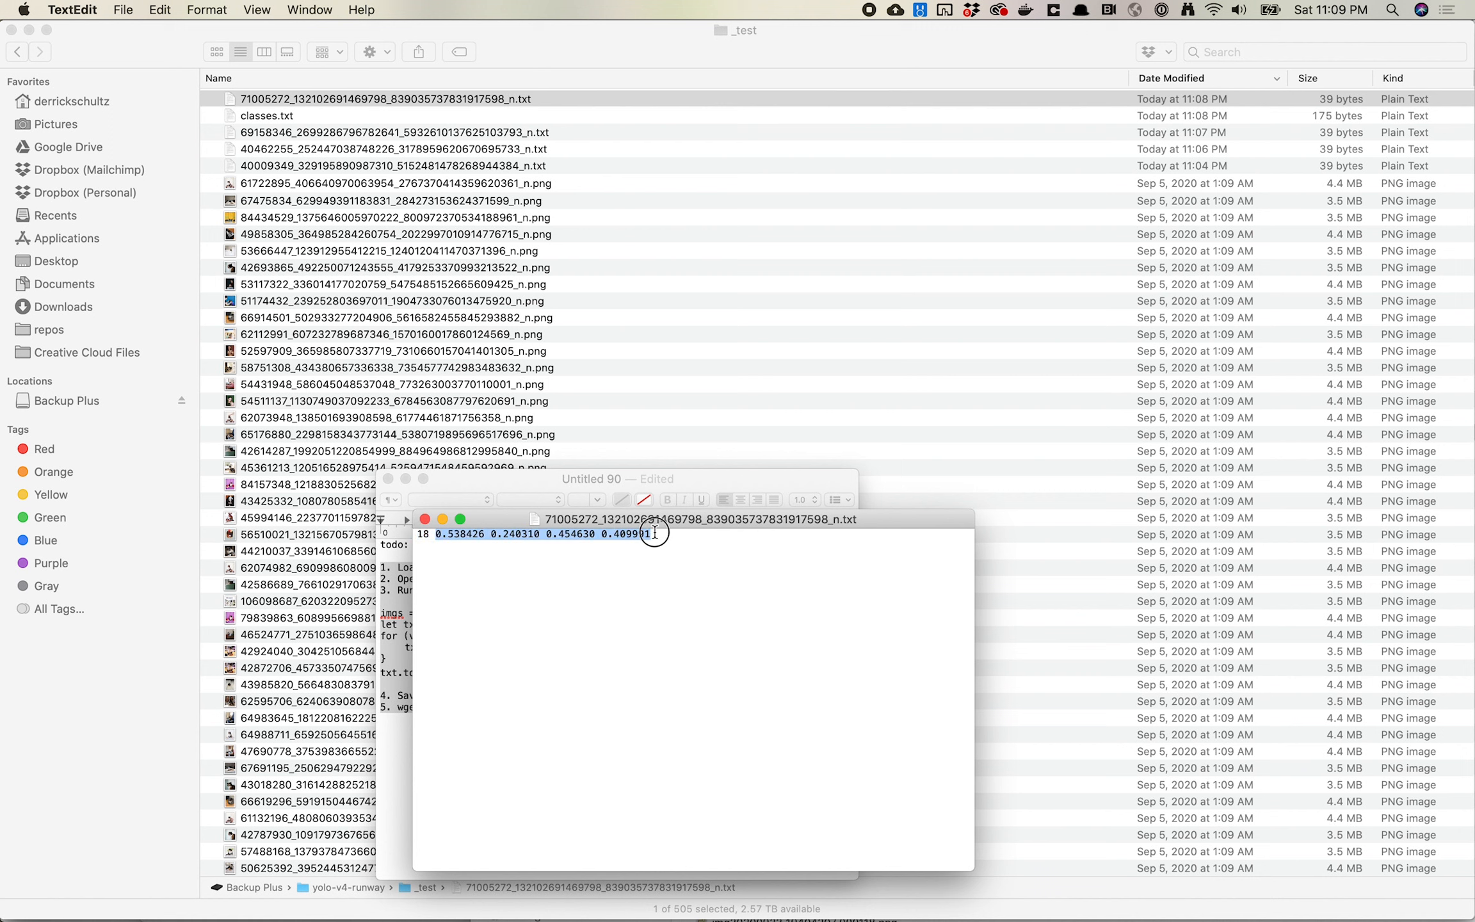
{"action": "left_click", "coordinate": [528, 538]}
{"action": "left_click_drag", "start_coordinate": [481, 537], "coordinate": [455, 537]}
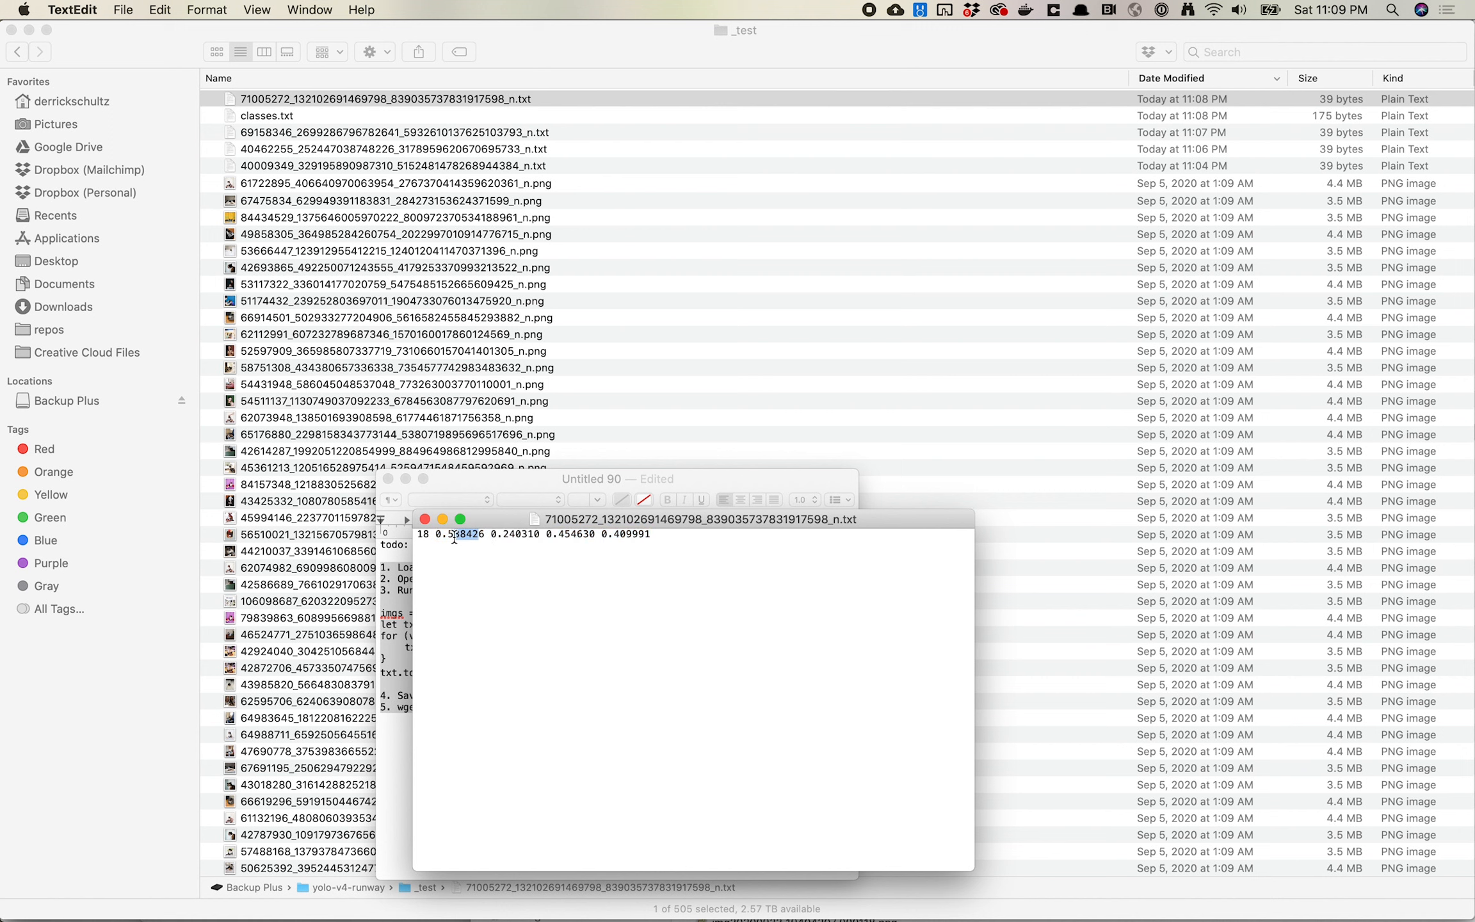
{"action": "left_click", "coordinate": [448, 536]}
{"action": "left_click", "coordinate": [424, 519]}
Step: Open classes.txt from the _test folder to examine the order of class names, and close it before returning to labelImg
{"action": "double_click", "coordinate": [289, 116]}
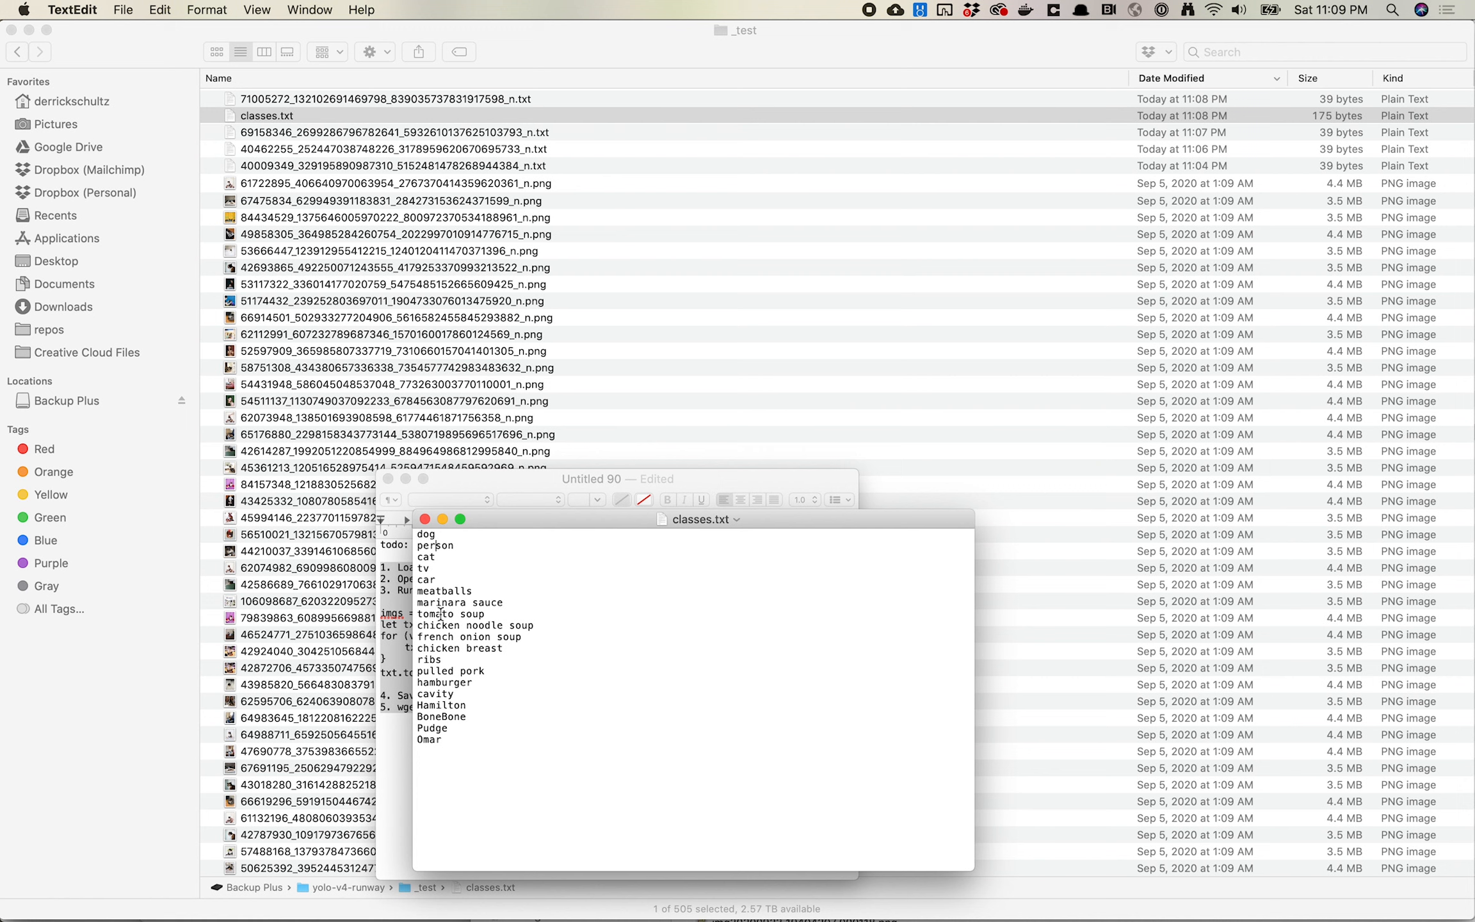
{"action": "left_click", "coordinate": [447, 654]}
{"action": "left_click", "coordinate": [424, 518]}
{"action": "key", "text": "super+Tab"}
{"action": "key", "text": "super+Tab"}
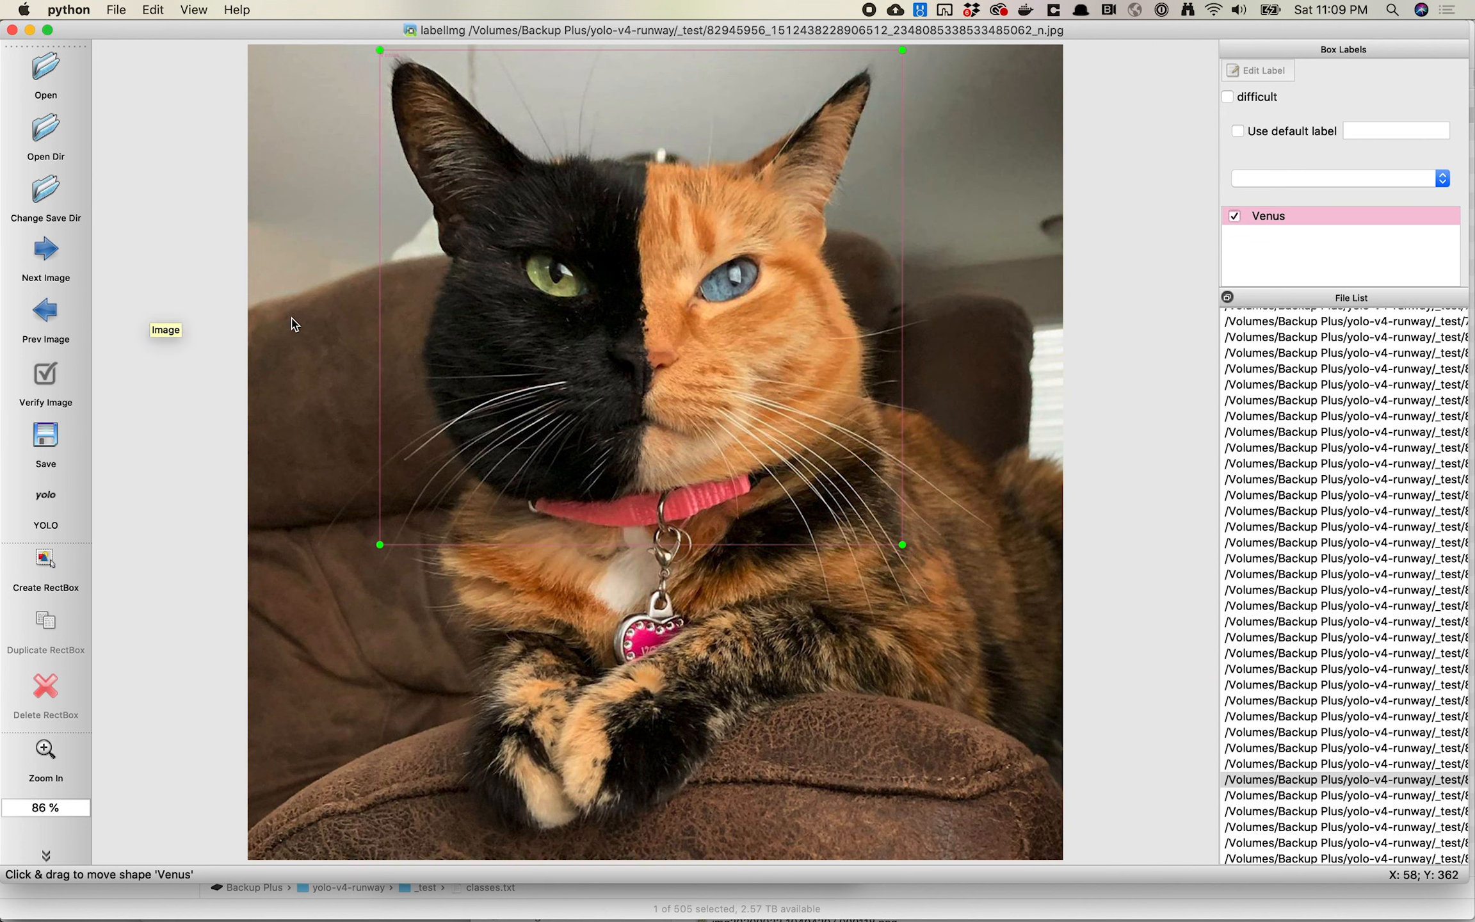
{"action": "left_click", "coordinate": [194, 9]}
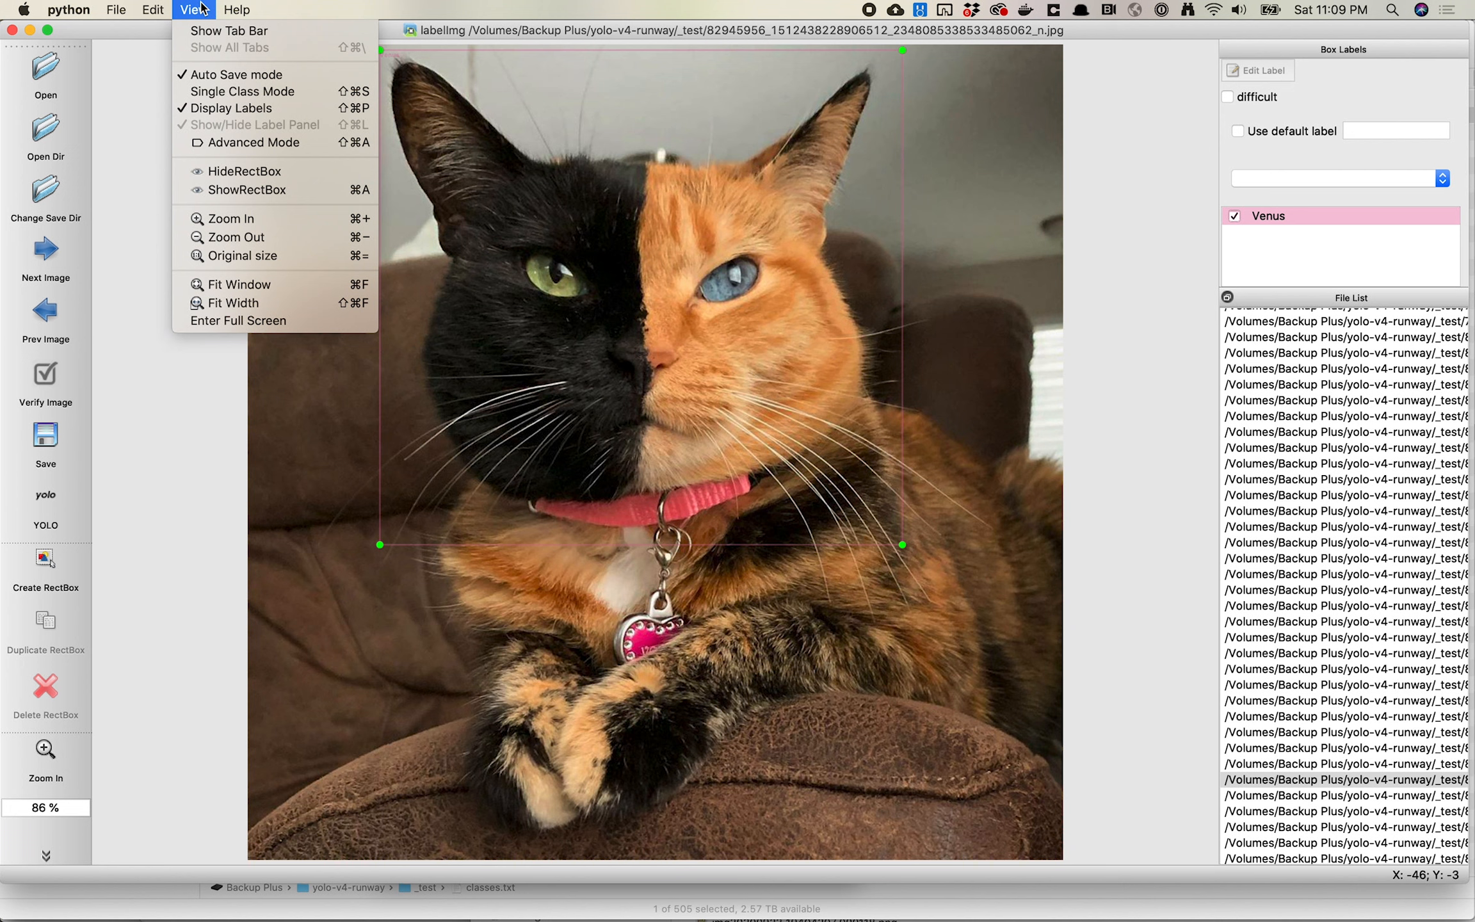
{"action": "mouse_move", "coordinate": [154, 7]}
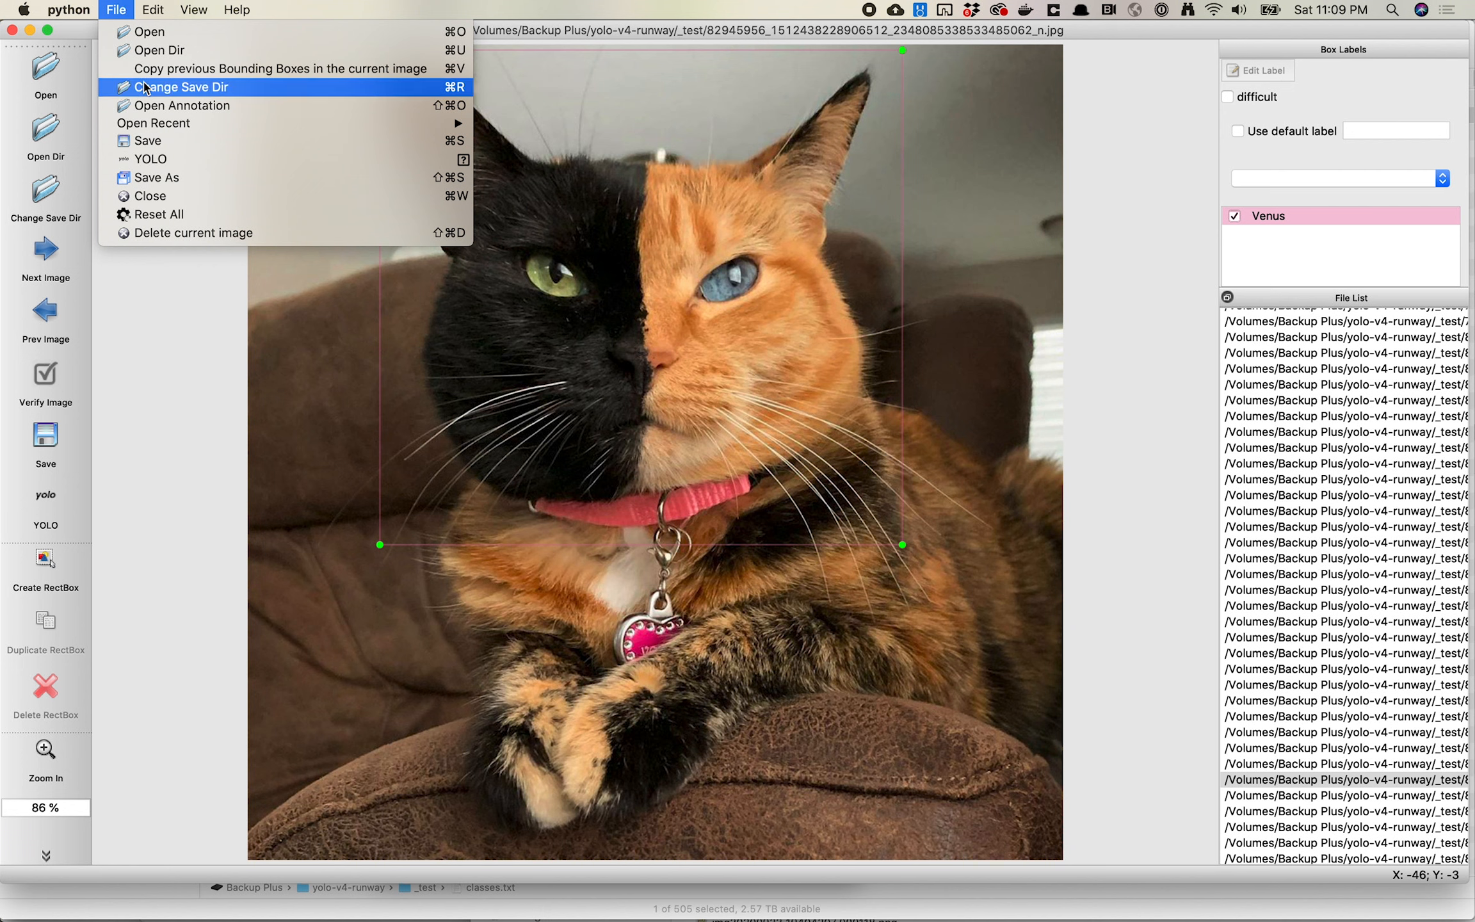
{"action": "mouse_move", "coordinate": [146, 127]}
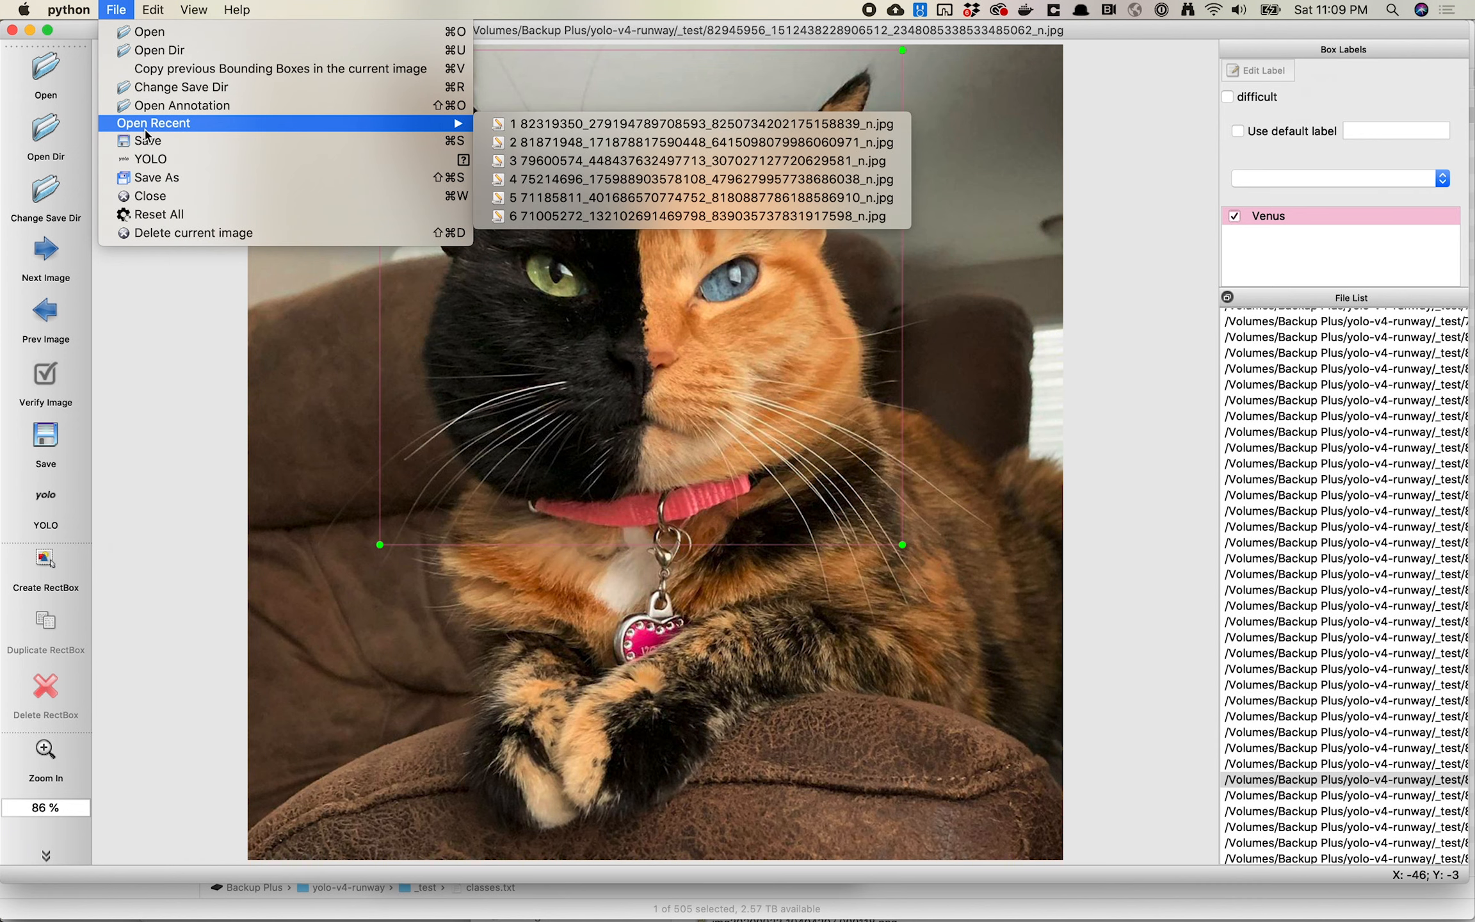
{"action": "left_click", "coordinate": [157, 273]}
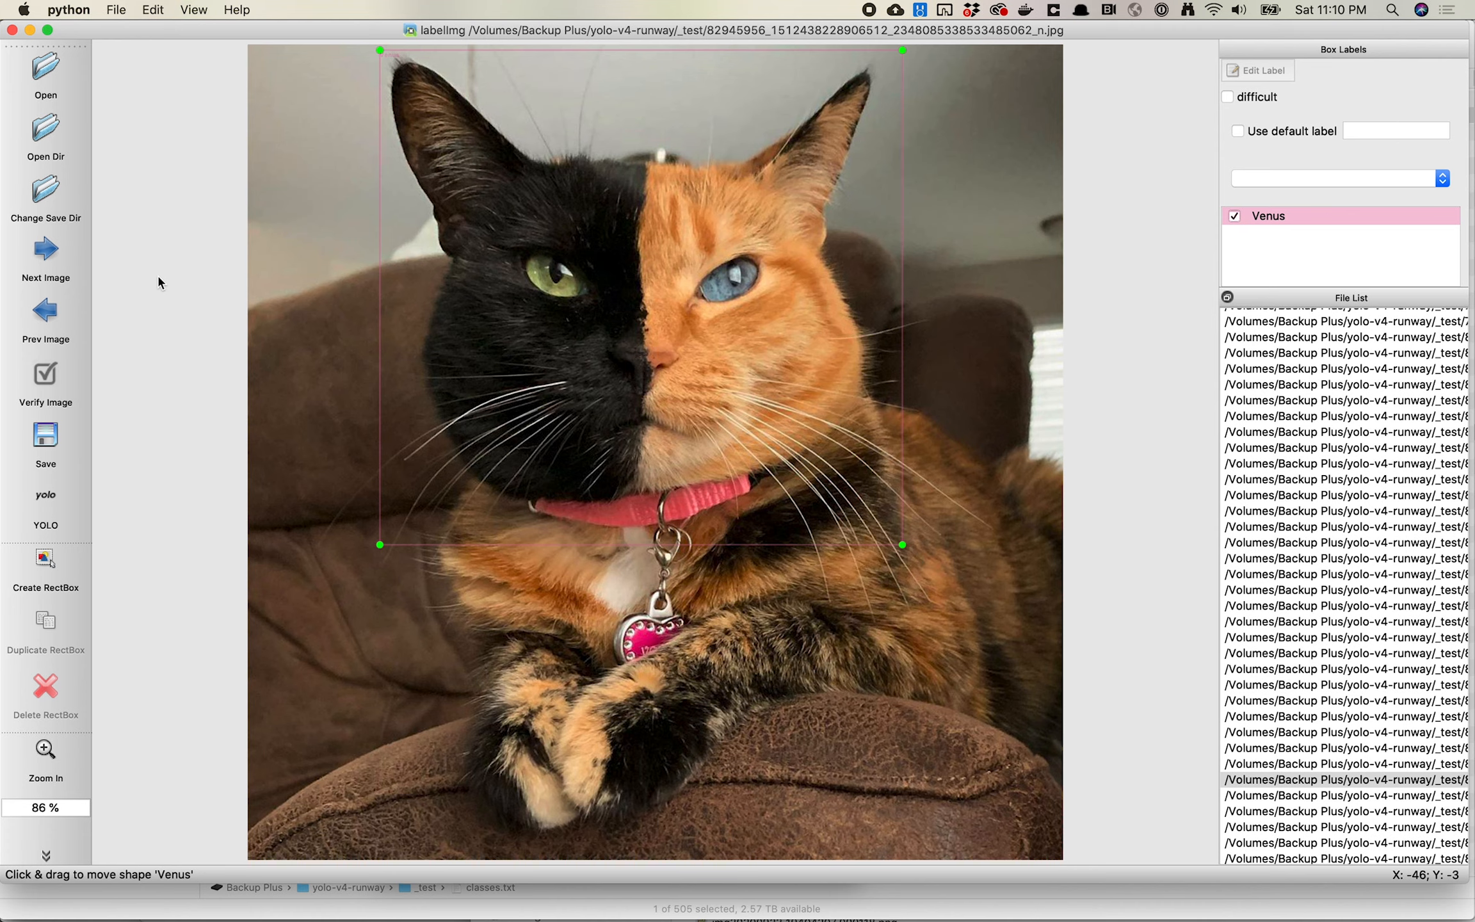
Step: Turn on the use of a default label in labelImg and place the cursor in its name field
{"action": "key", "text": "super+Tab"}
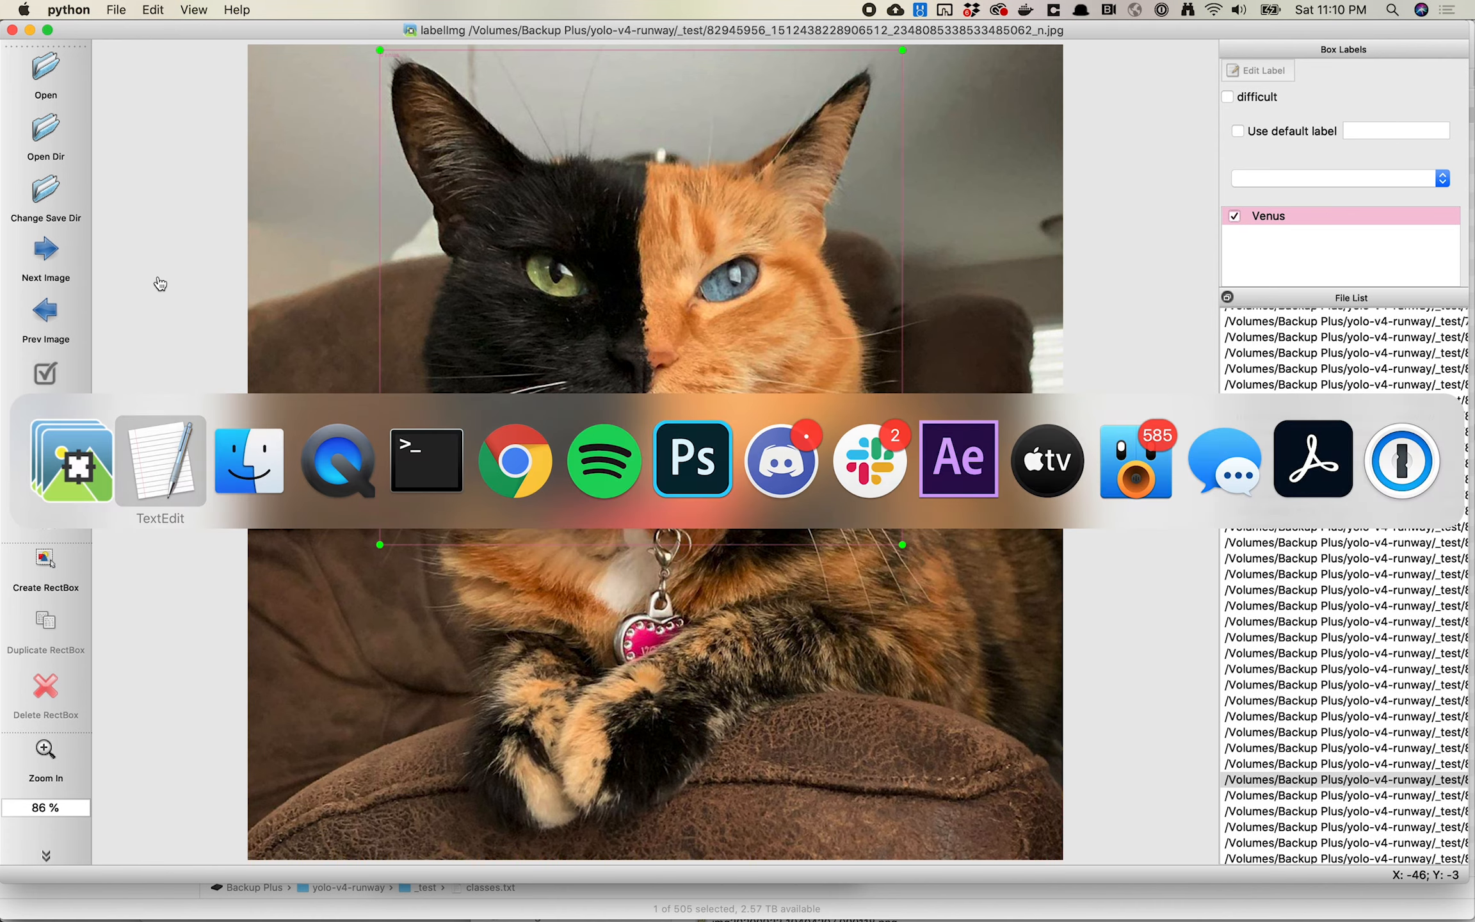
{"action": "key", "text": "super+Tab"}
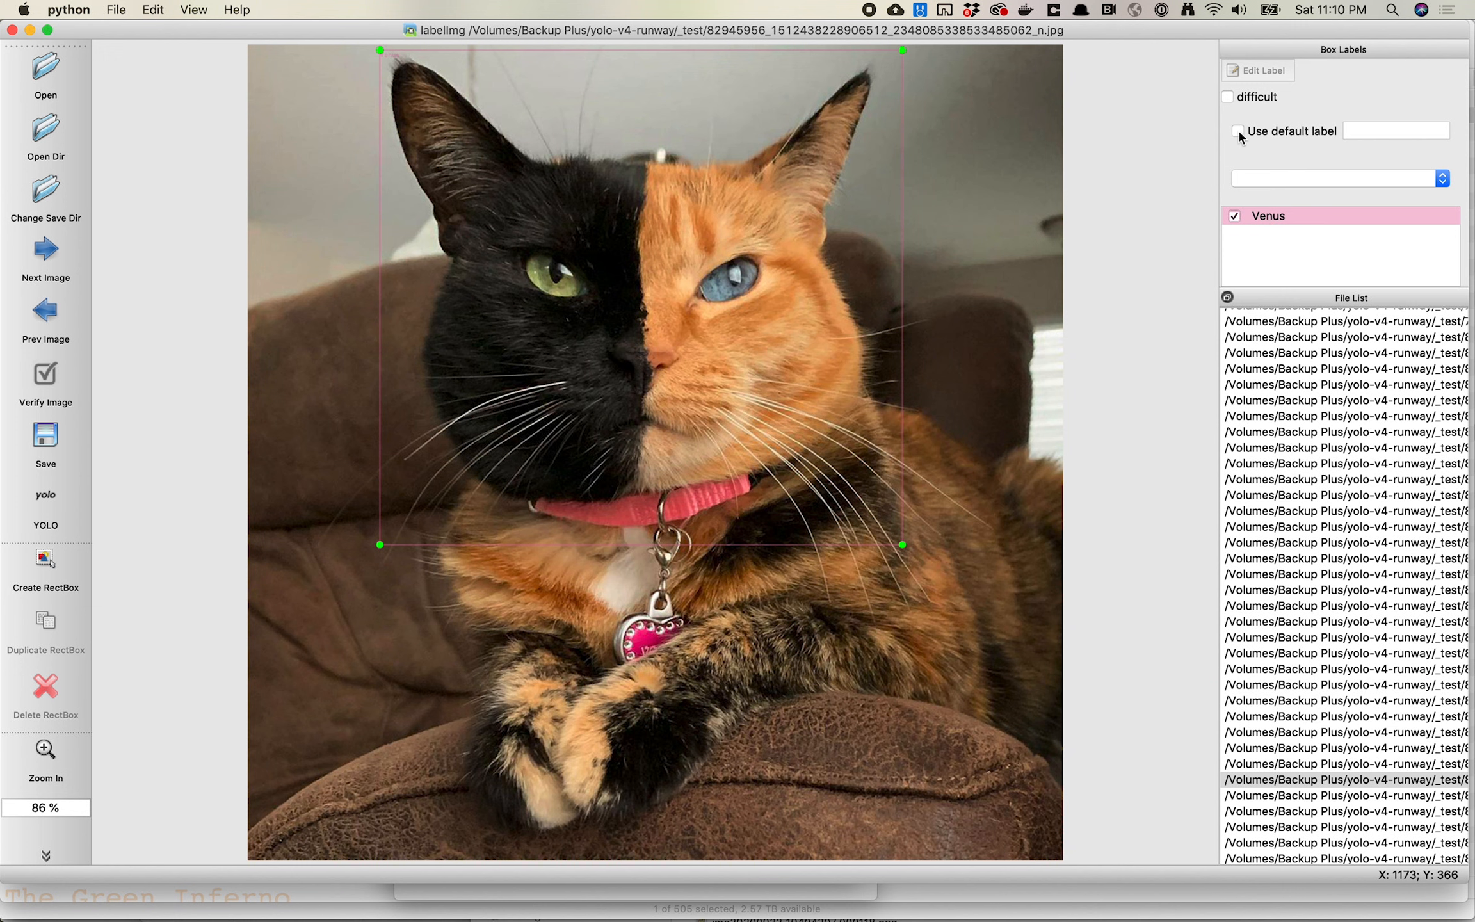
{"action": "left_click", "coordinate": [1353, 132]}
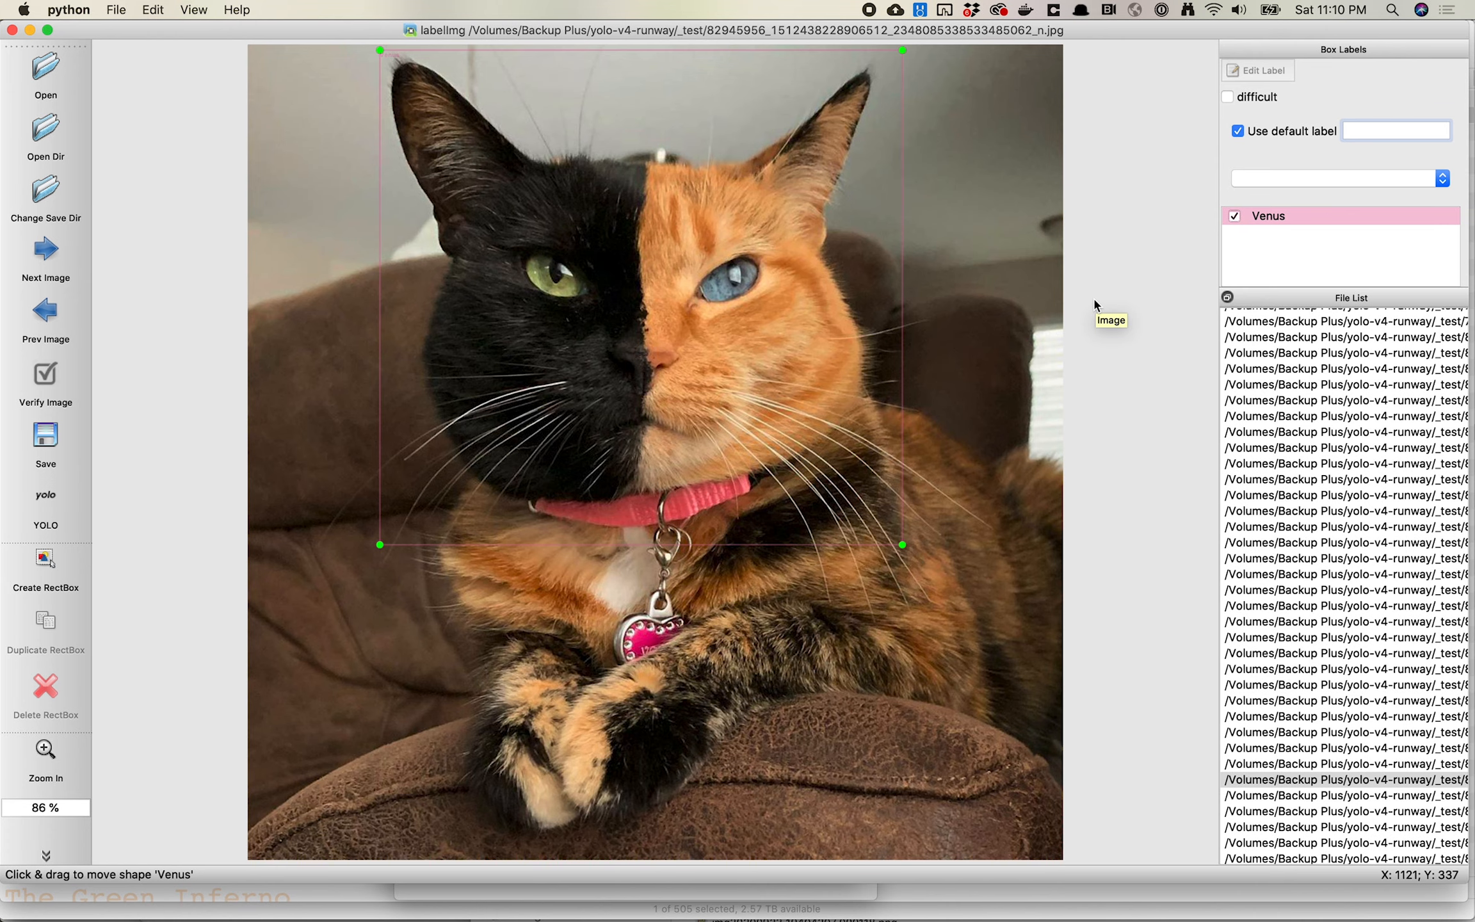
Step: Switch to Finder to look over the annotation text files in the _test folder, and return to labelImg
{"action": "key", "text": "super+Tab"}
{"action": "key", "text": "super+Tab"}
{"action": "key", "text": "Tab"}
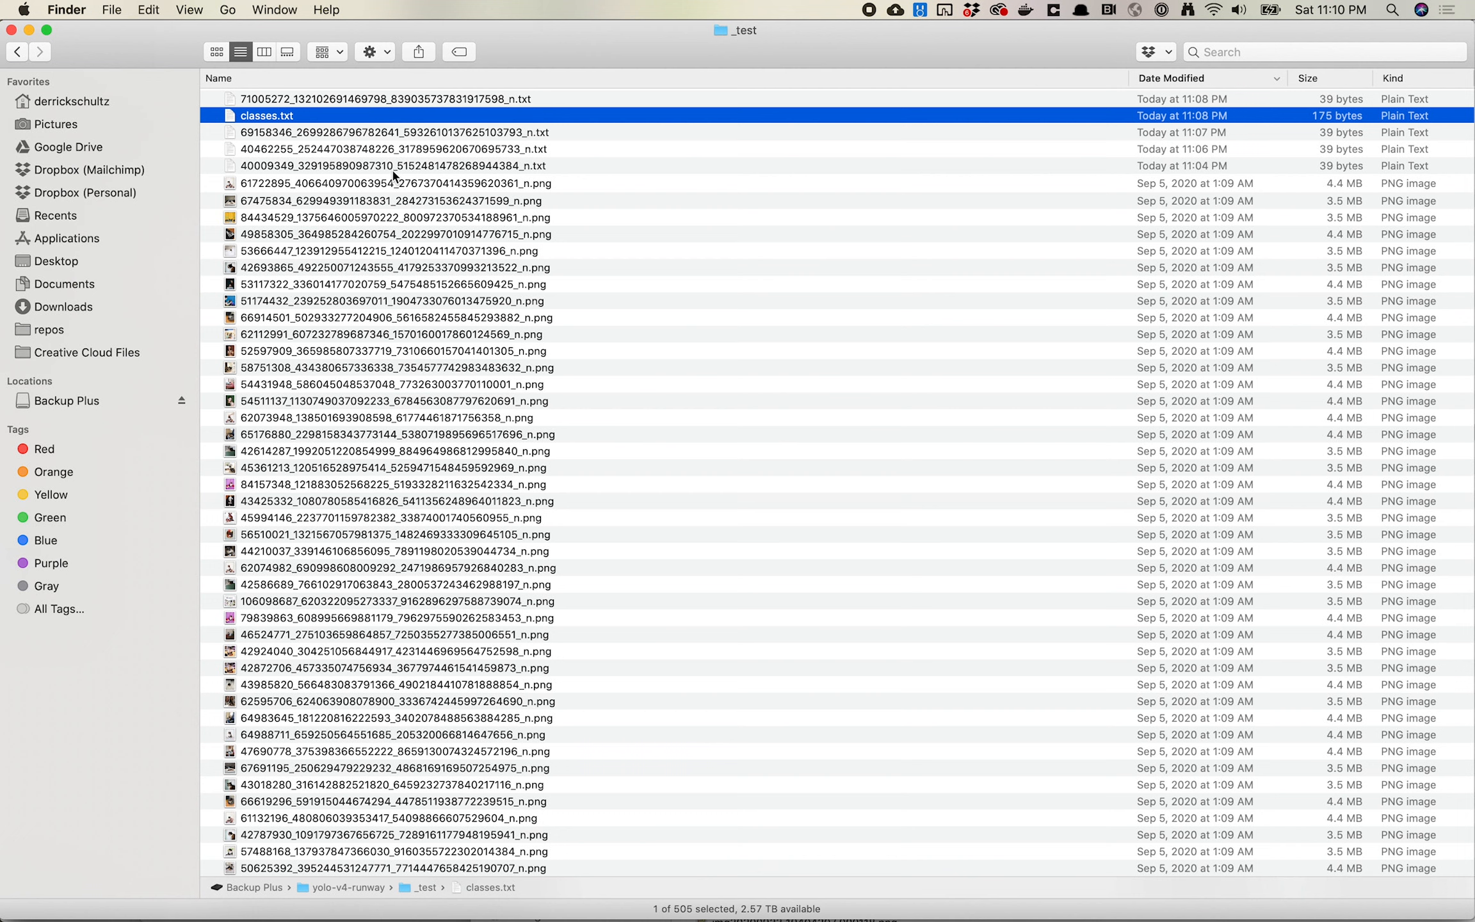
{"action": "key", "text": "super+Tab"}
{"action": "key", "text": "super+Tab"}
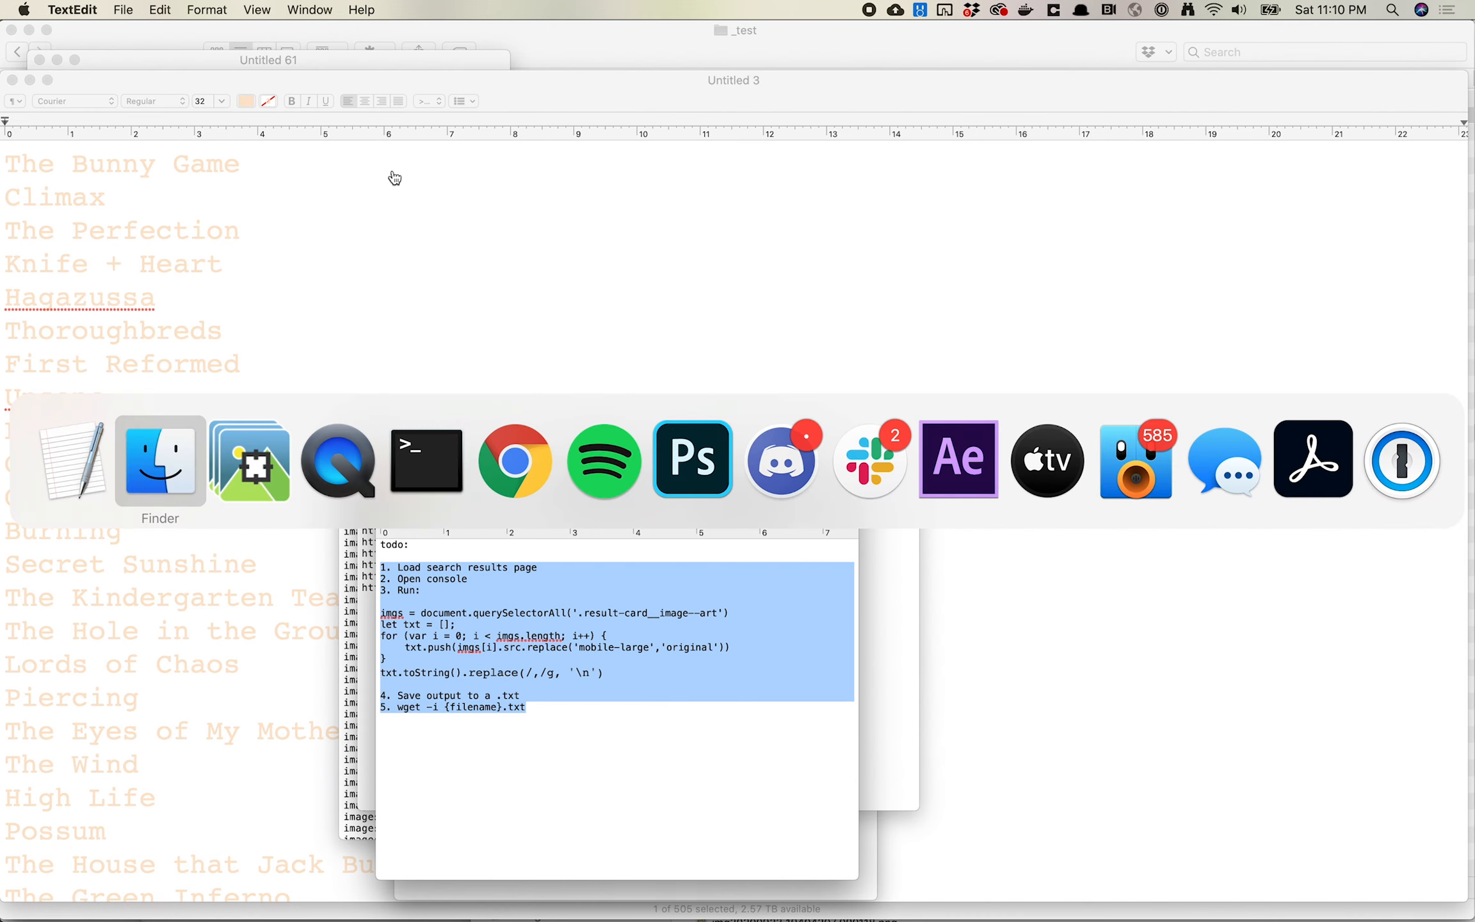
{"action": "key", "text": "super+Tab"}
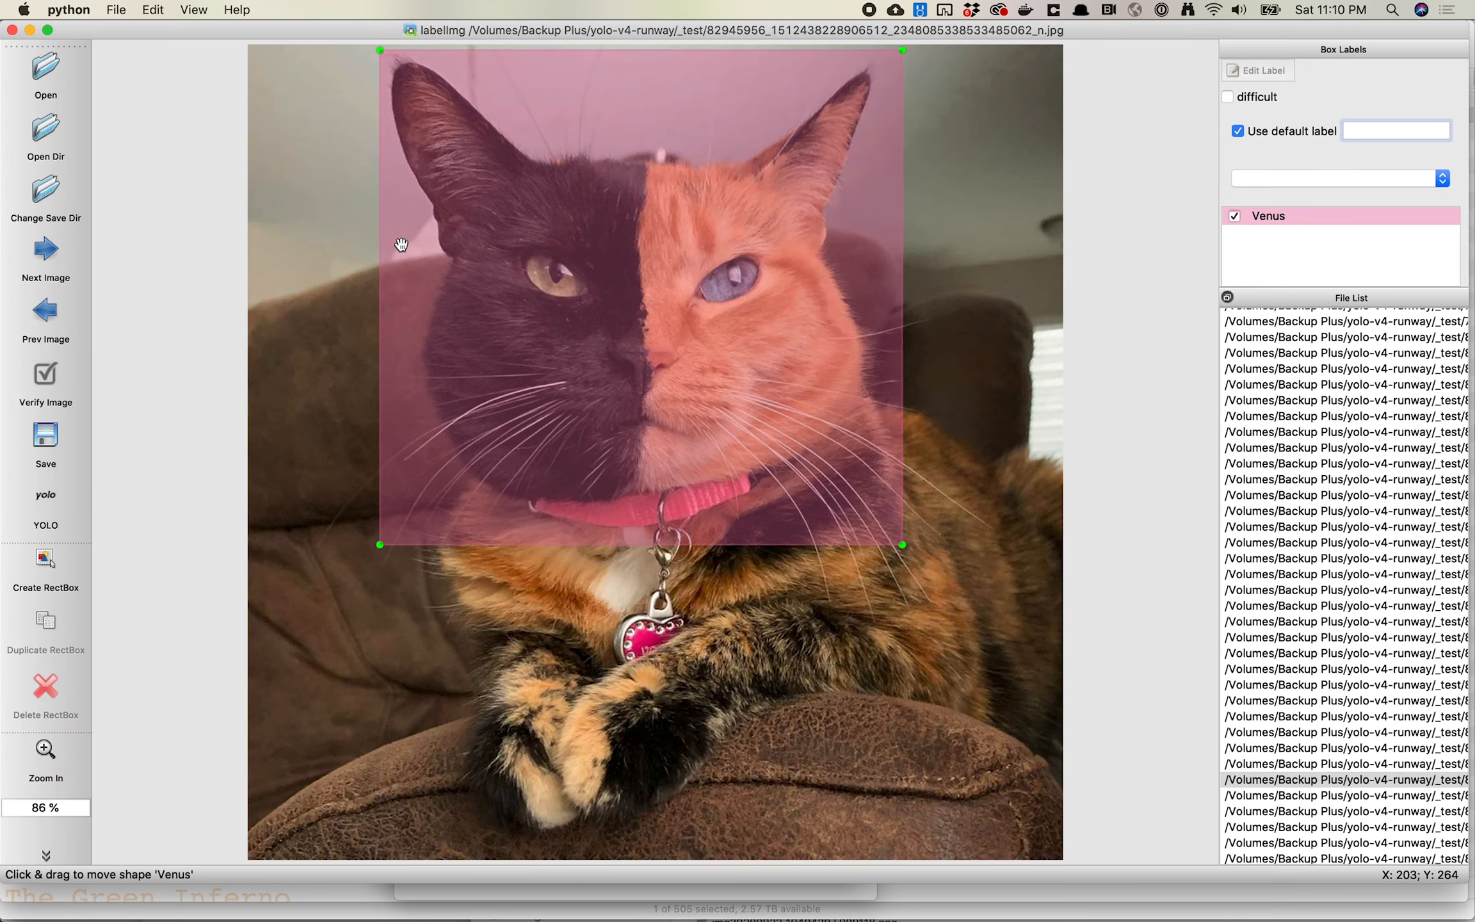